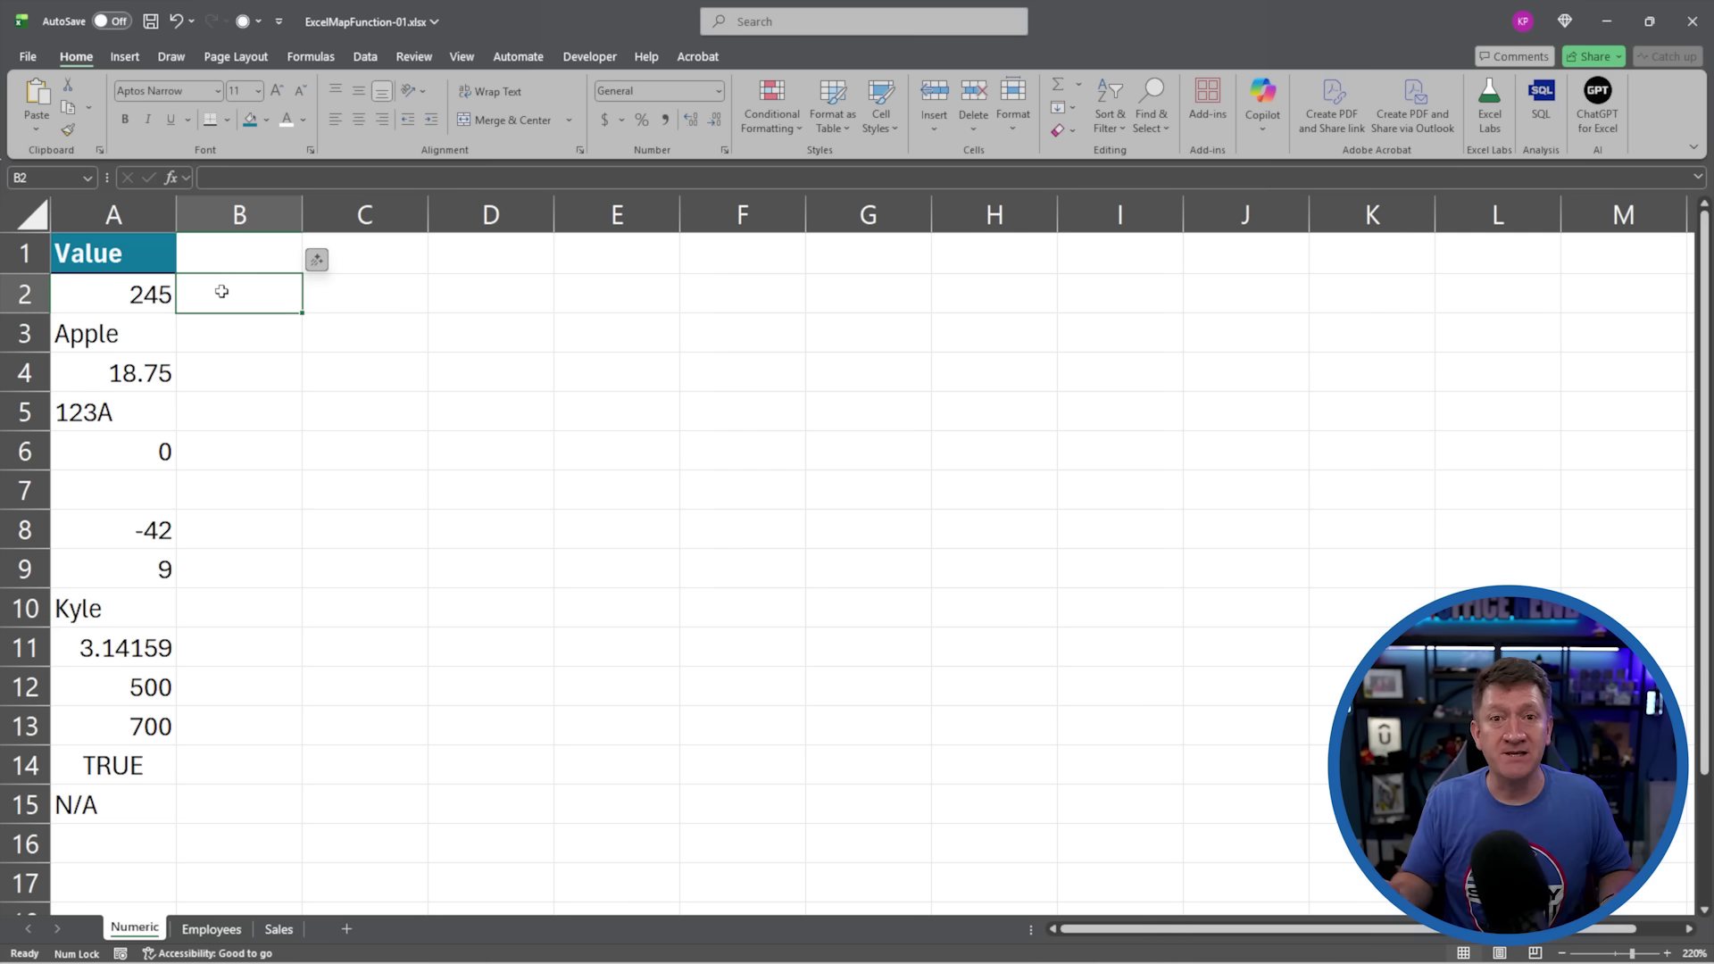
Step: Enter =ISNUMBER(A2) in B2 so it returns TRUE for the 245 in A2
{"action": "type", "text": "="}
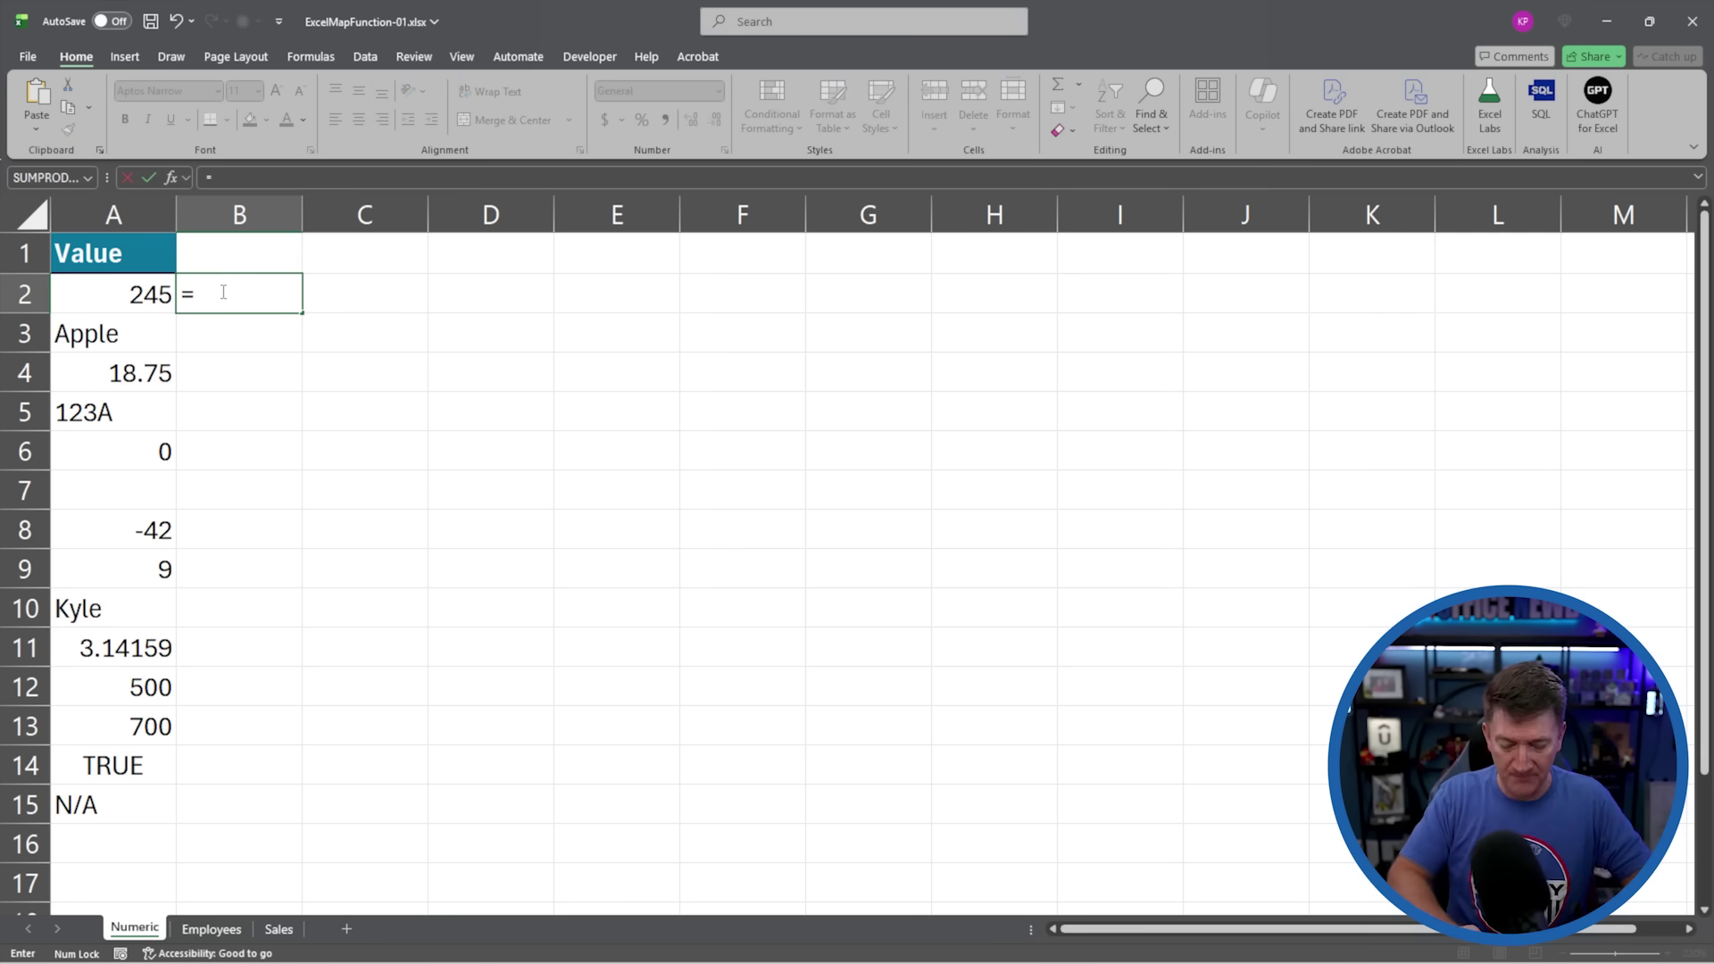
{"action": "type", "text": "isnum"}
{"action": "key", "text": "Tab"}
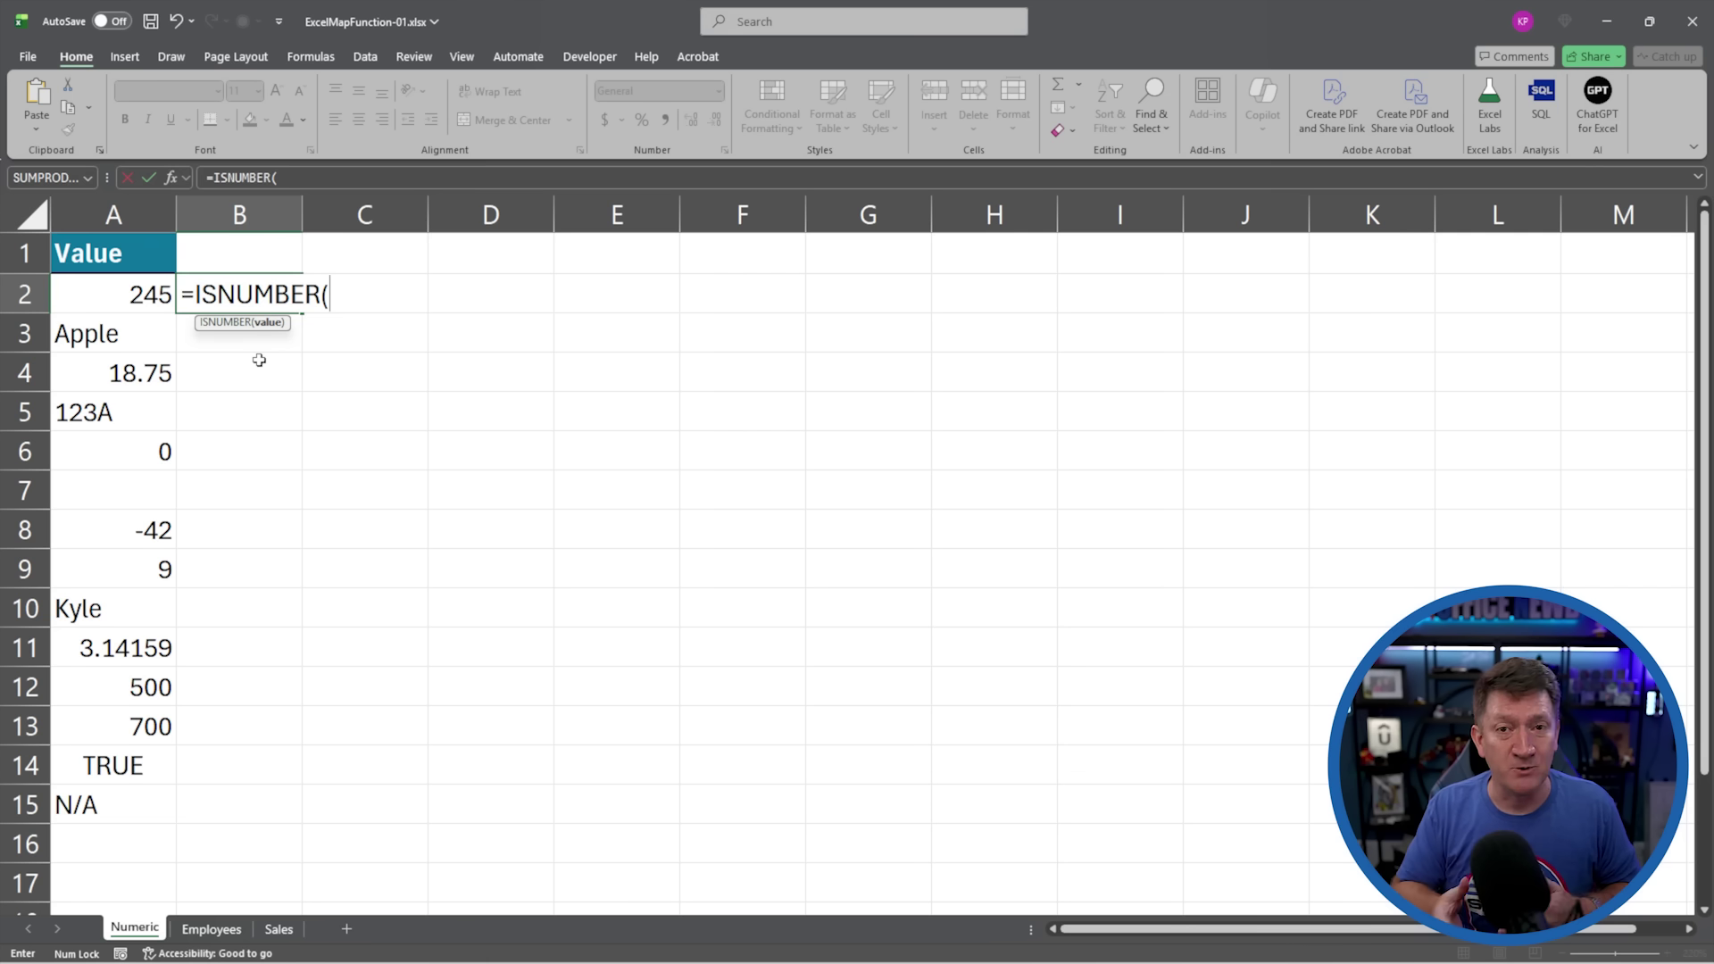
{"action": "left_click", "coordinate": [120, 295]}
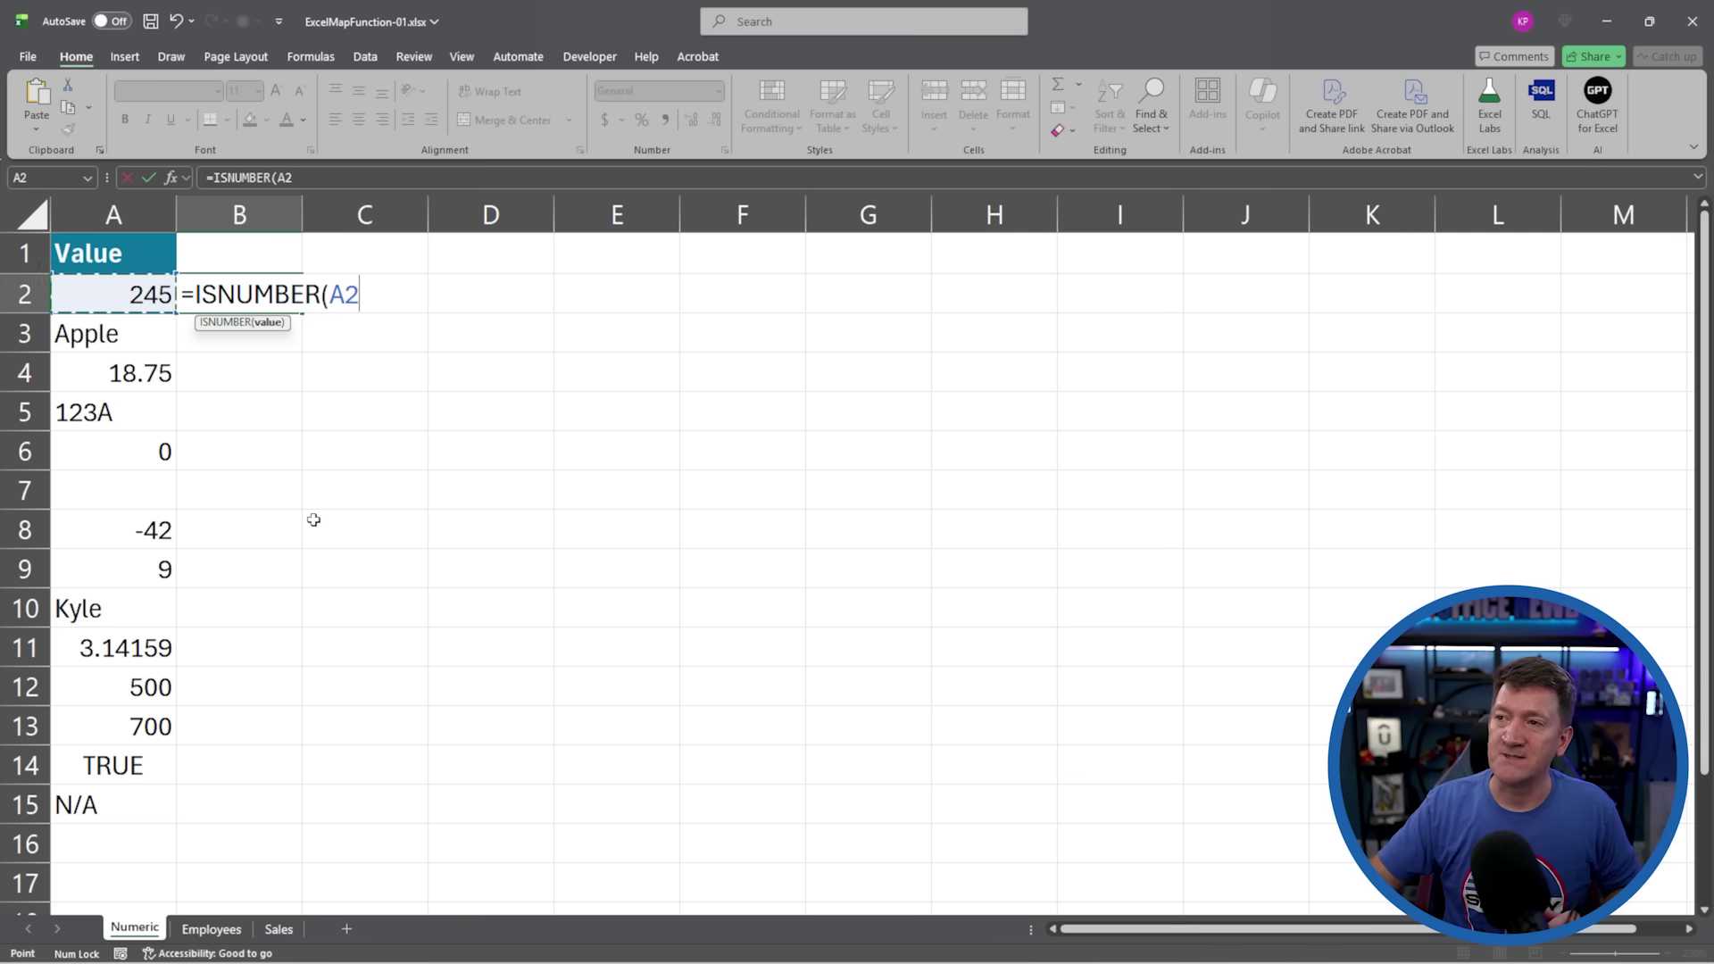
{"action": "type", "text": ")"}
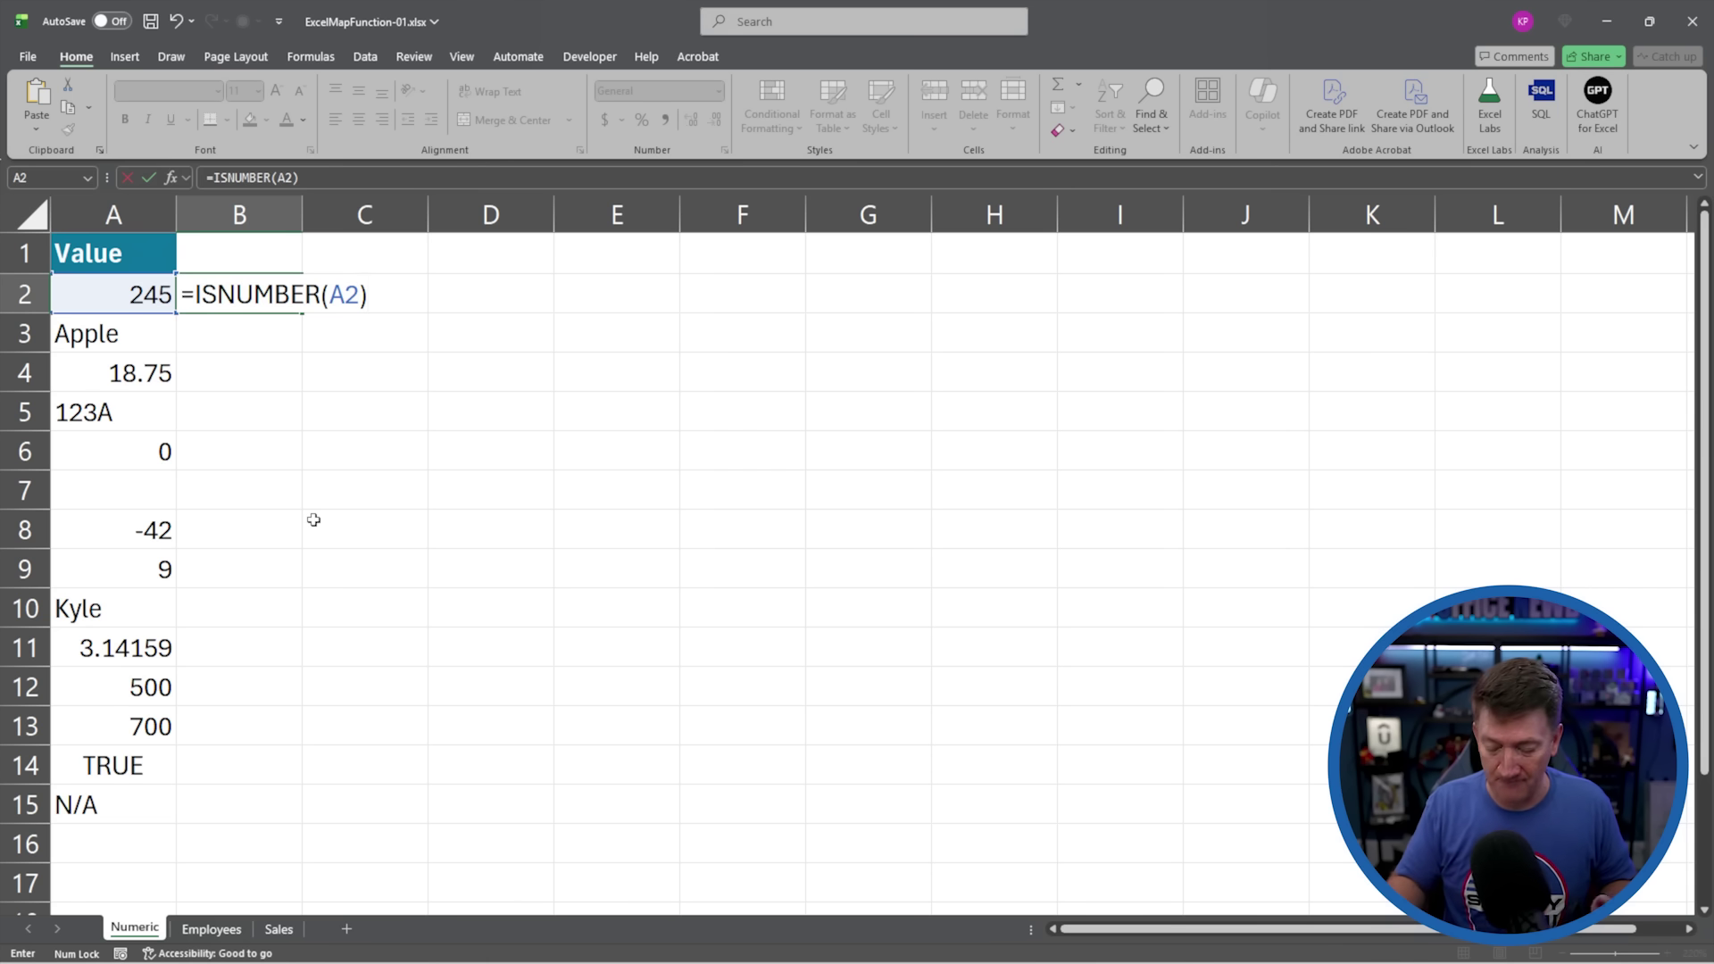
{"action": "key", "text": "Return"}
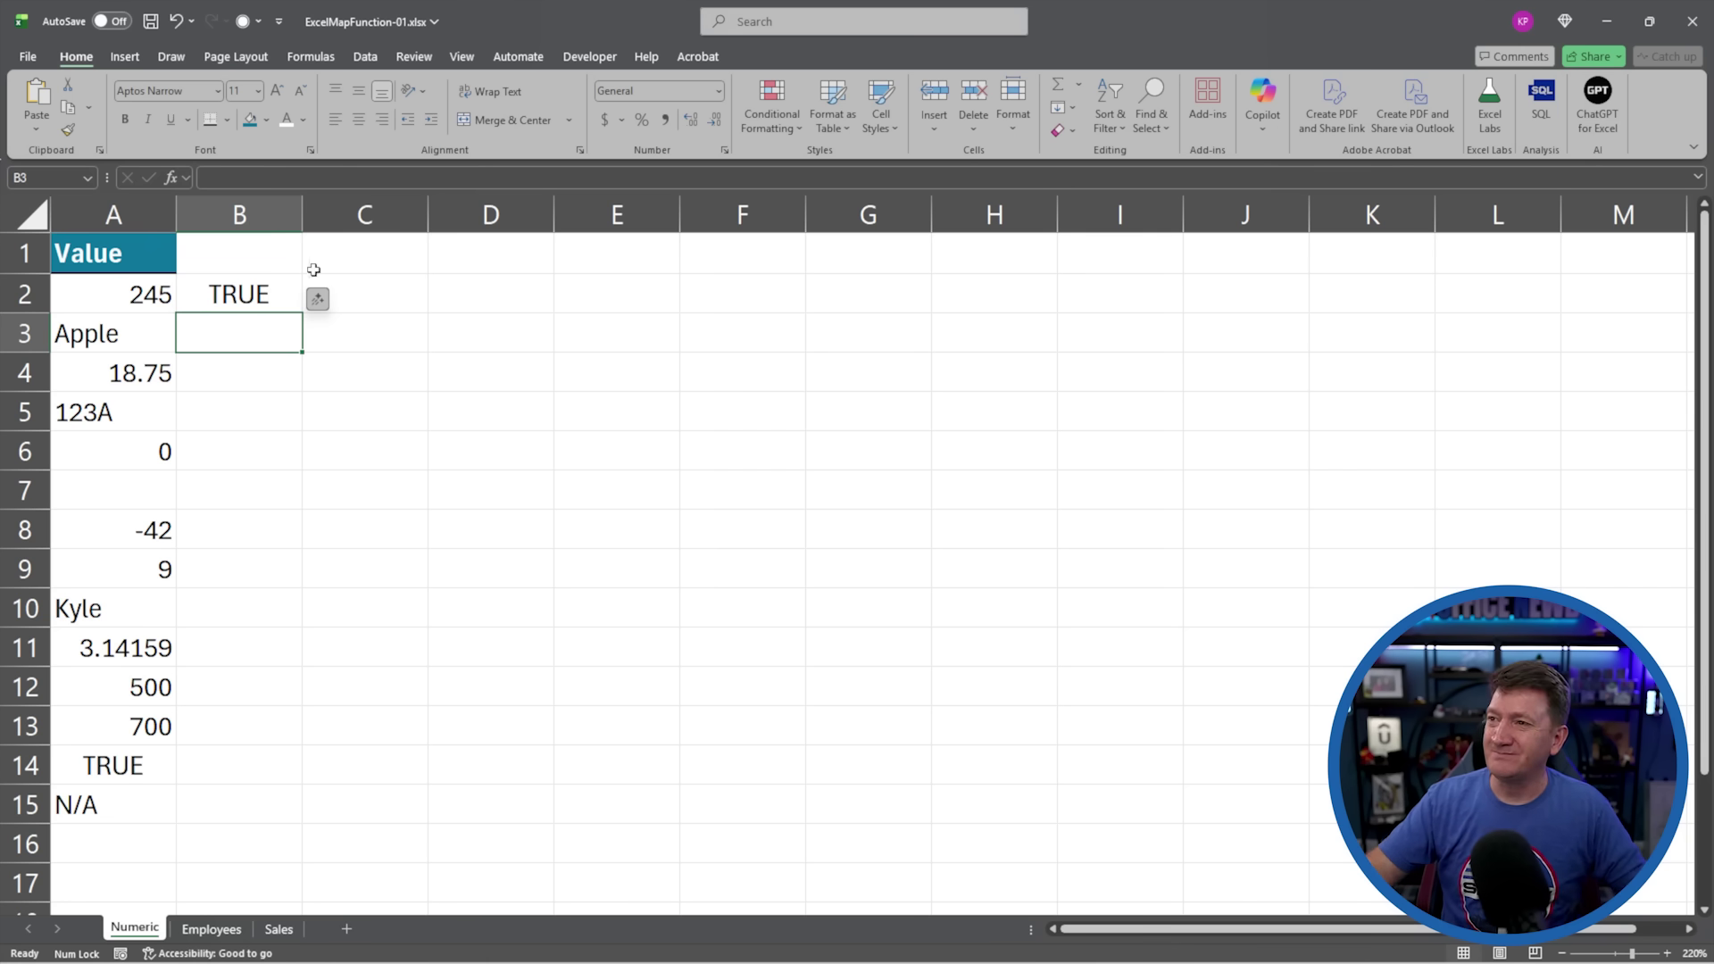
Step: Fill B2's ISNUMBER formula down to B15 and check the copies in B3 and B4
{"action": "left_click", "coordinate": [271, 282]}
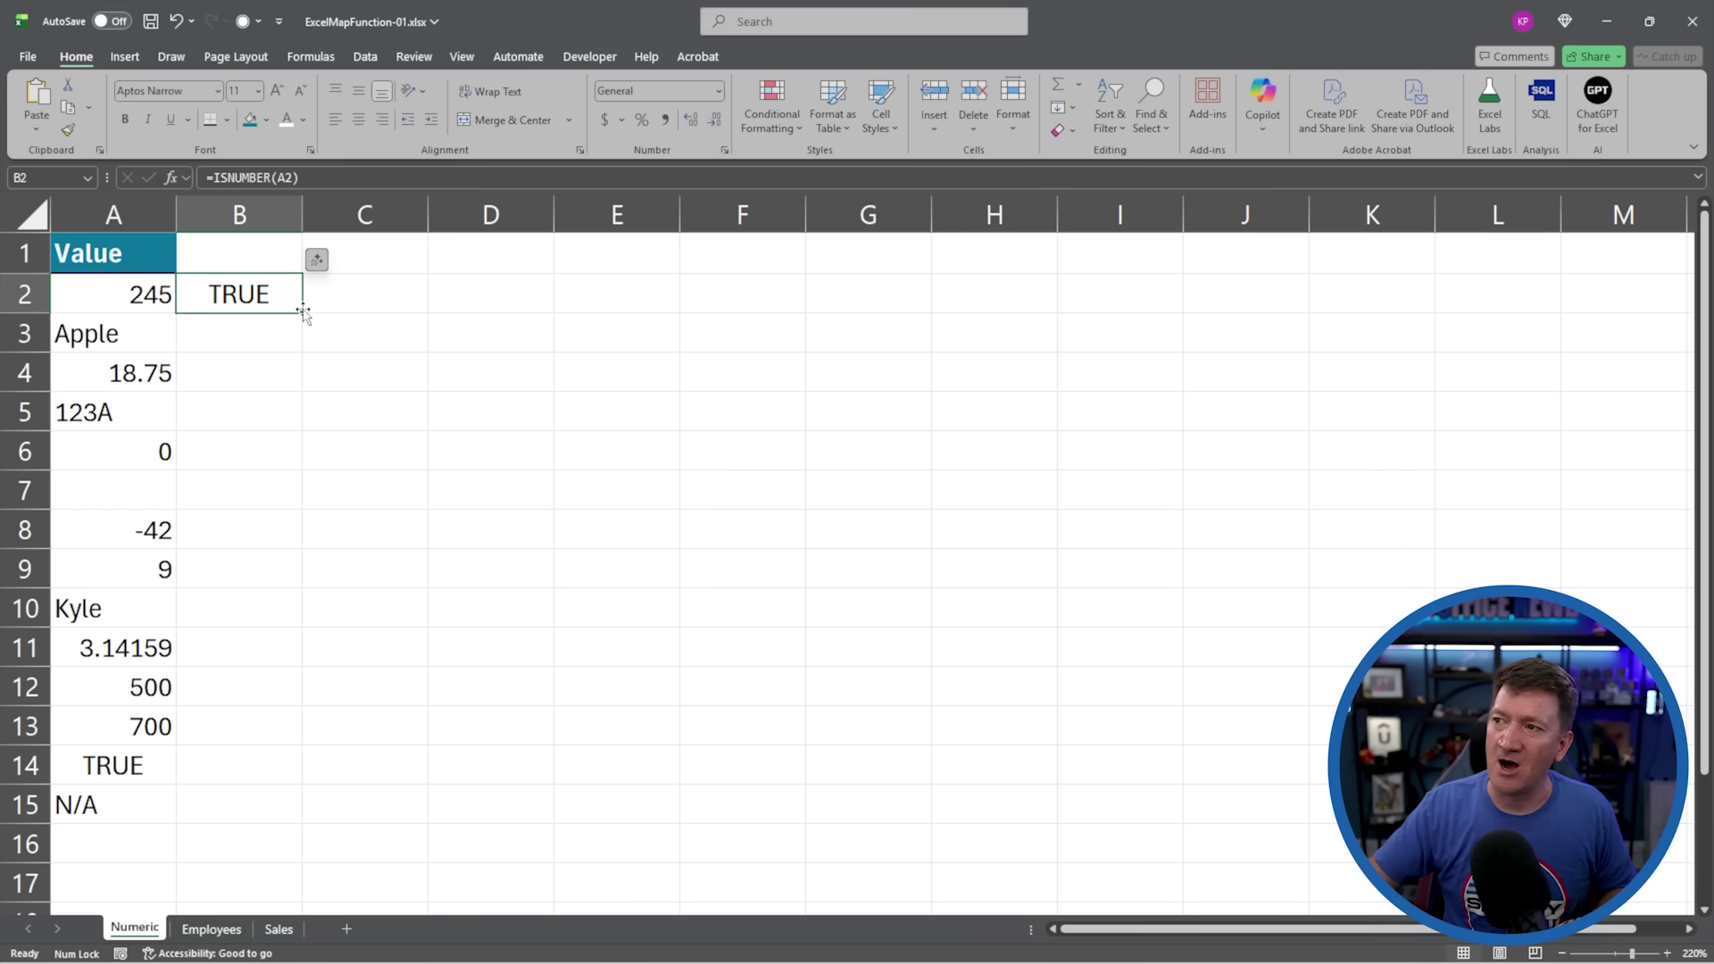
{"action": "left_click_drag", "start_coordinate": [303, 311], "coordinate": [267, 836]}
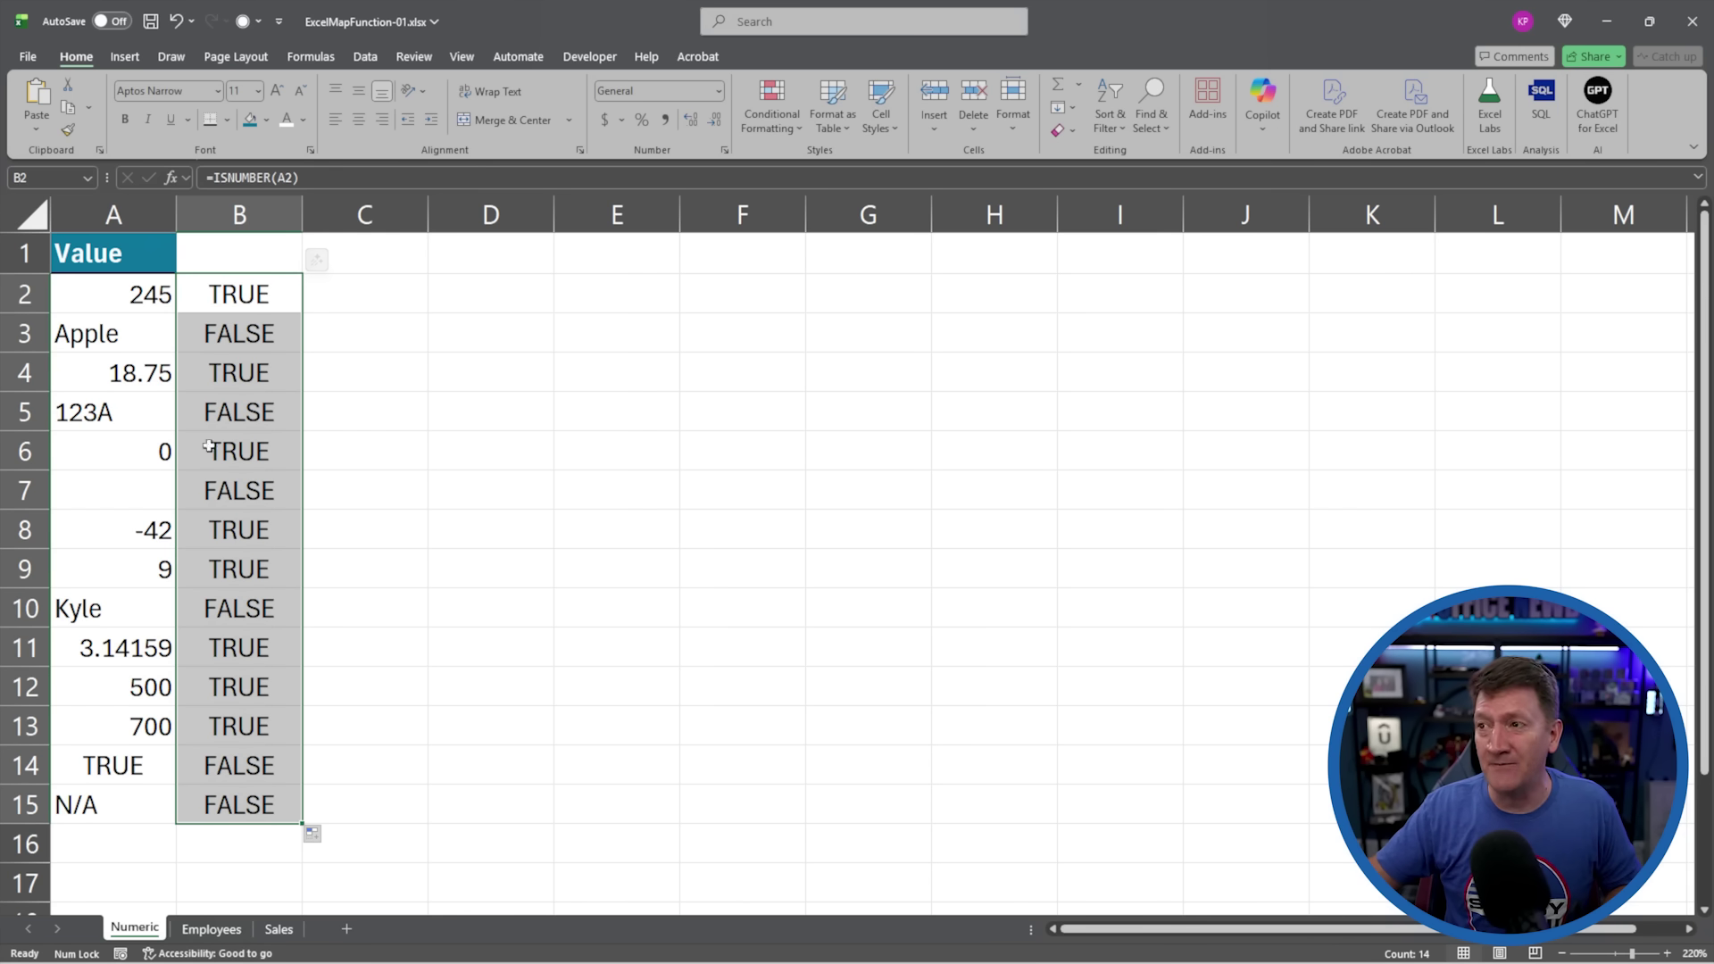
{"action": "left_click", "coordinate": [217, 334]}
{"action": "left_click", "coordinate": [217, 374]}
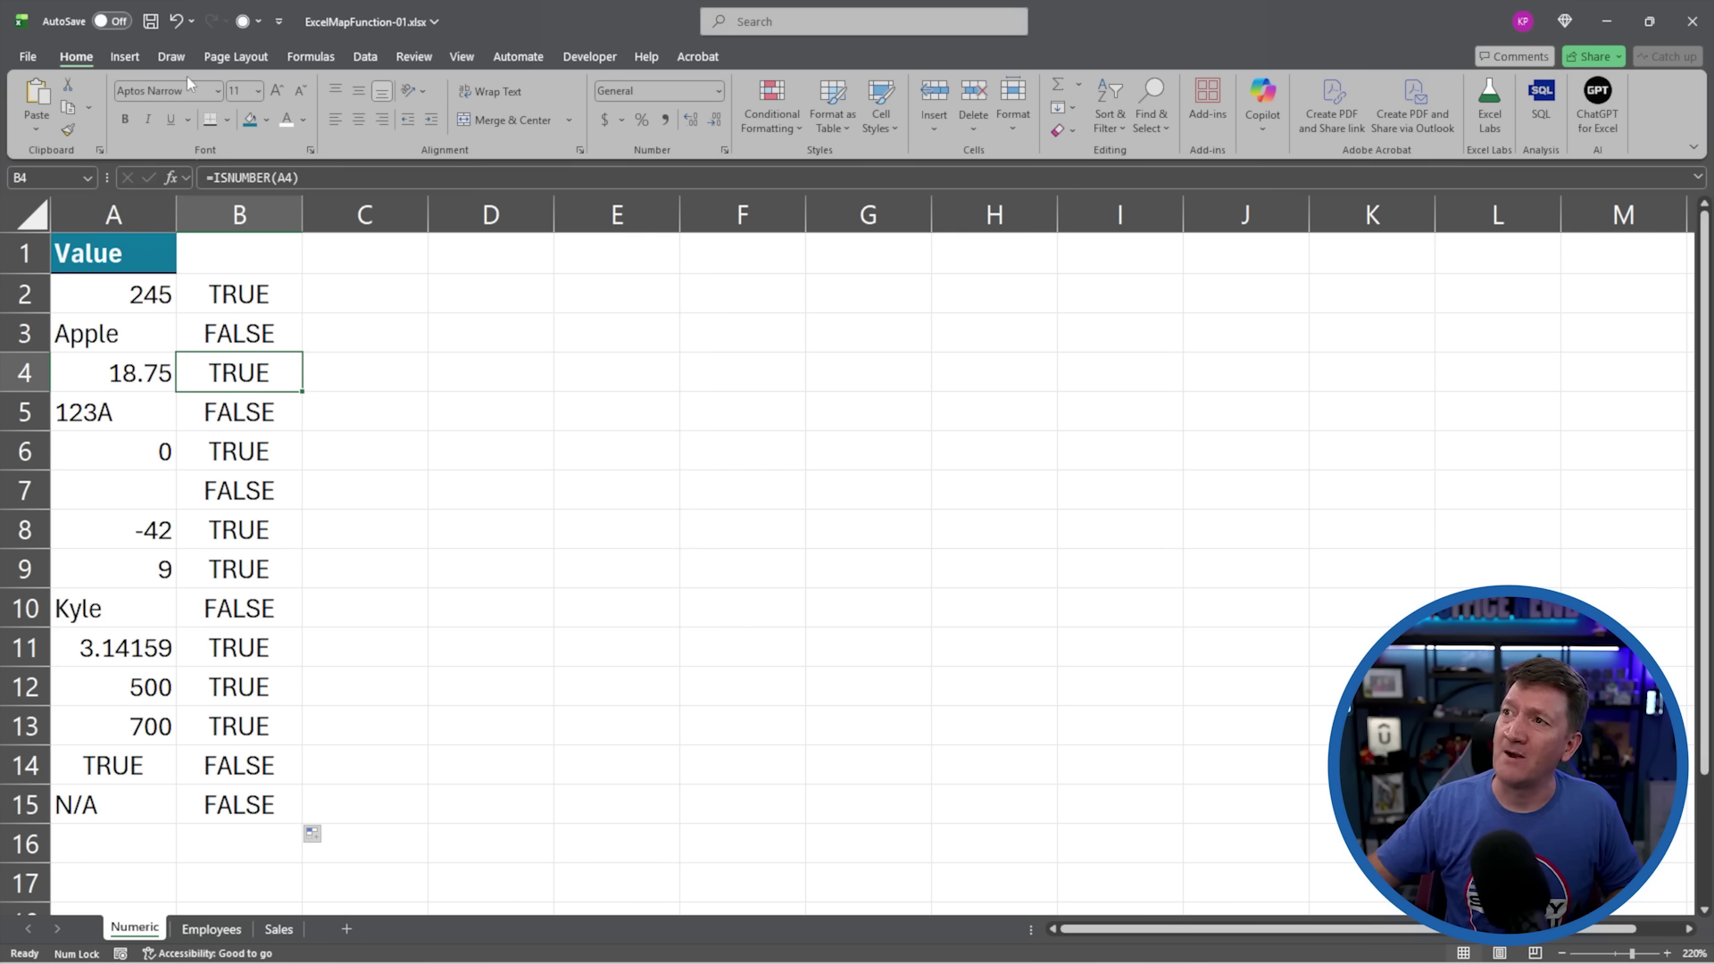
Step: Toggle Show Formulas on and back off to inspect column B's formulas
{"action": "left_click", "coordinate": [331, 61]}
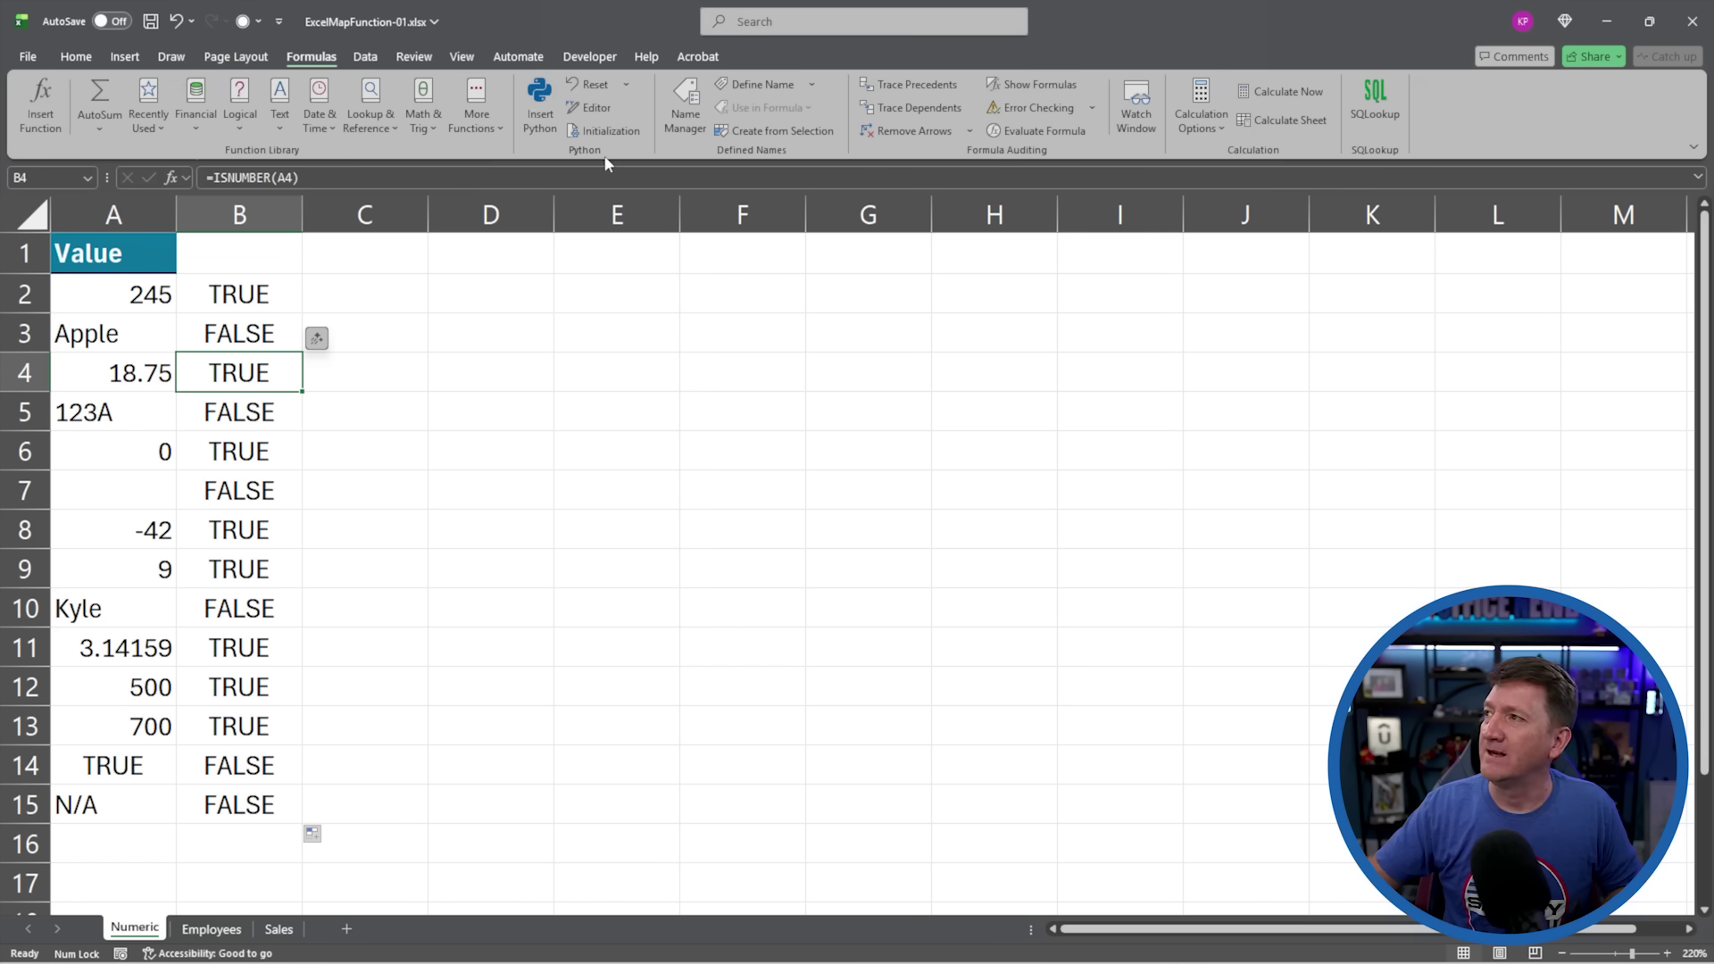
{"action": "left_click", "coordinate": [1031, 83]}
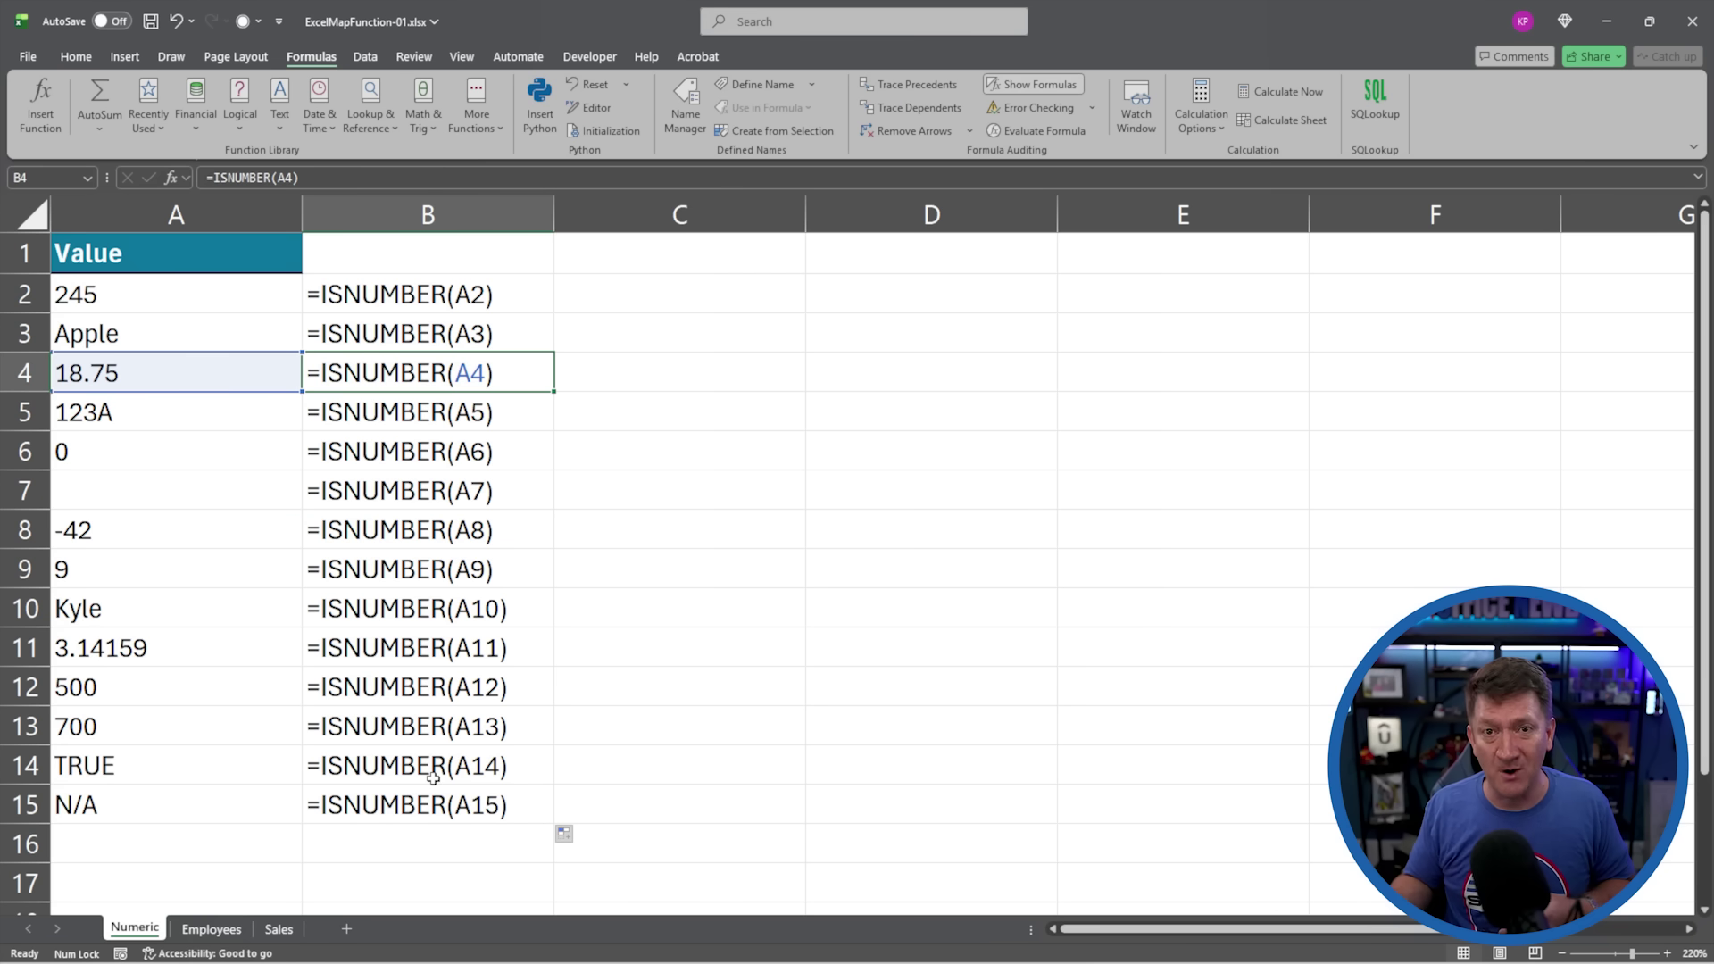
{"action": "left_click", "coordinate": [1038, 86]}
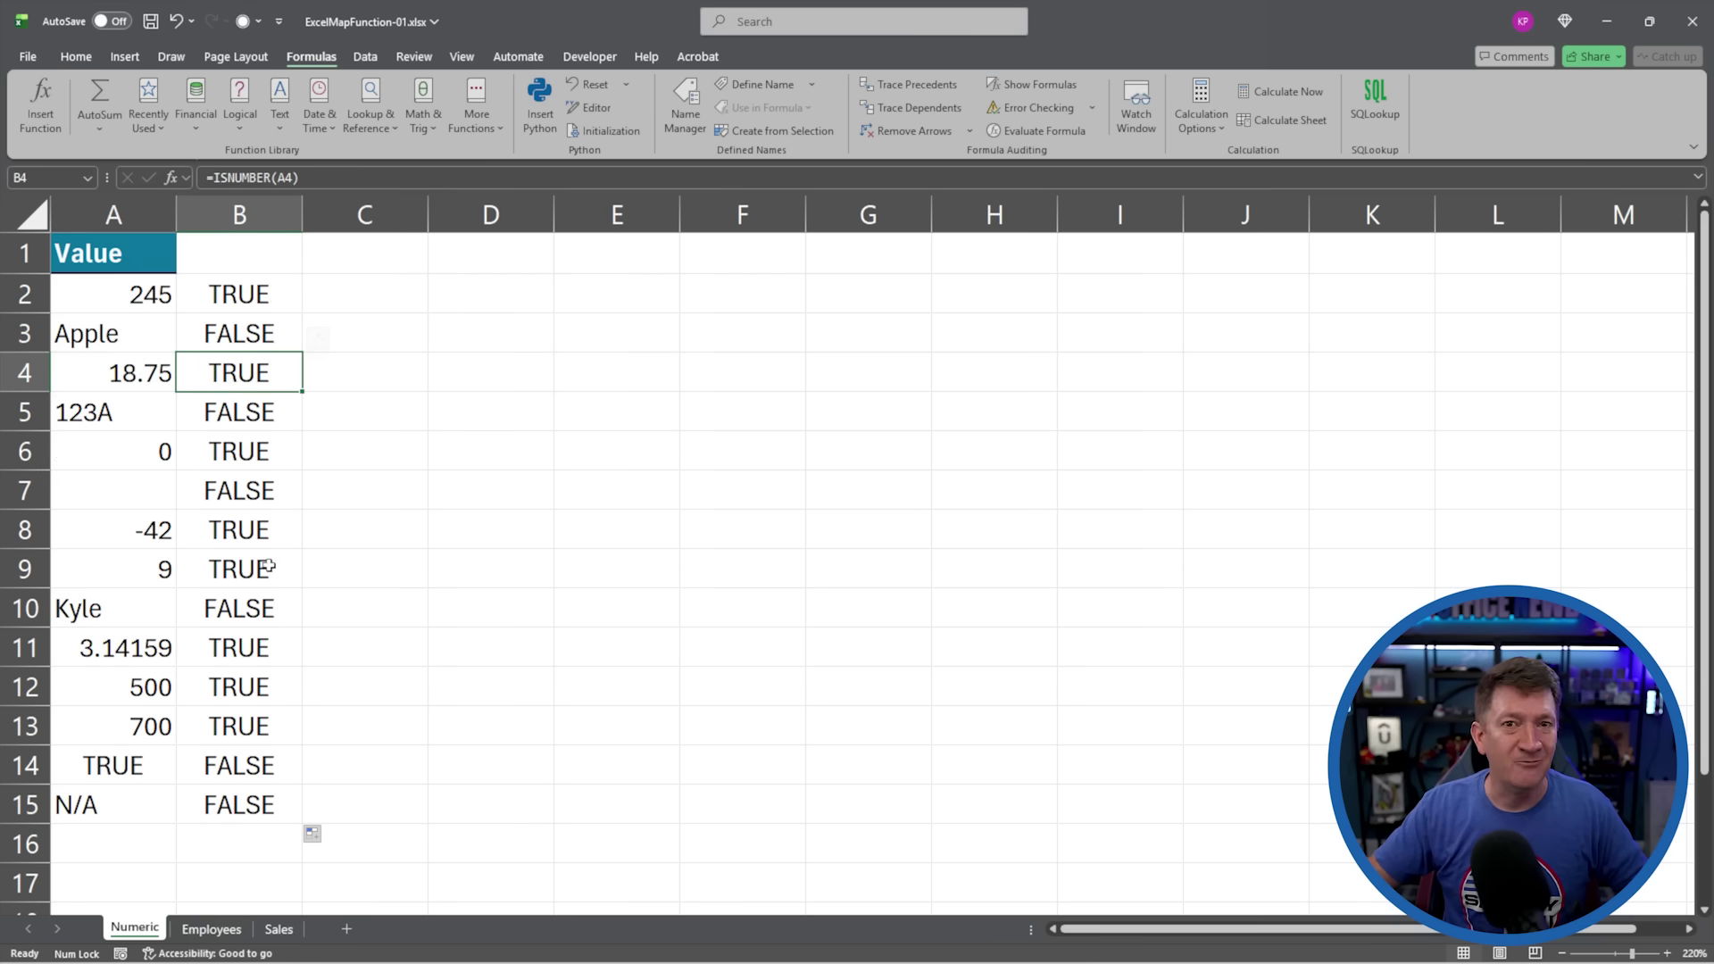
{"action": "left_click", "coordinate": [239, 292]}
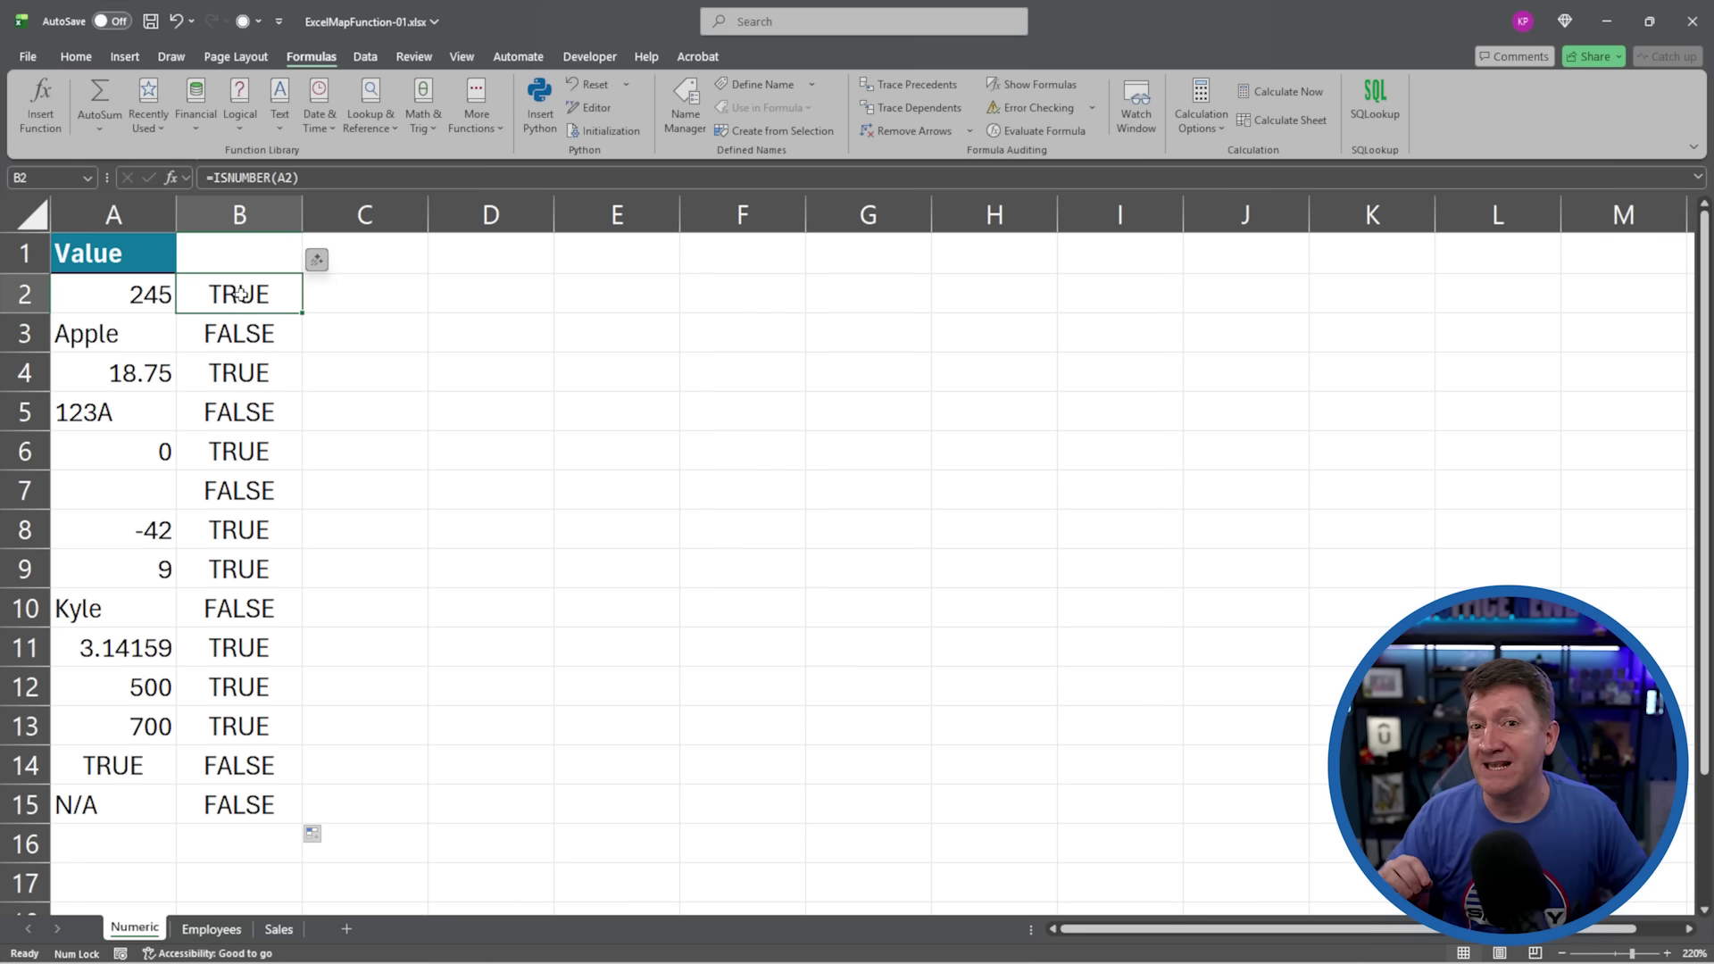
Step: In C2 begin =MAP( with A2:A15 as its array, followed by a comma
{"action": "key", "text": "Right"}
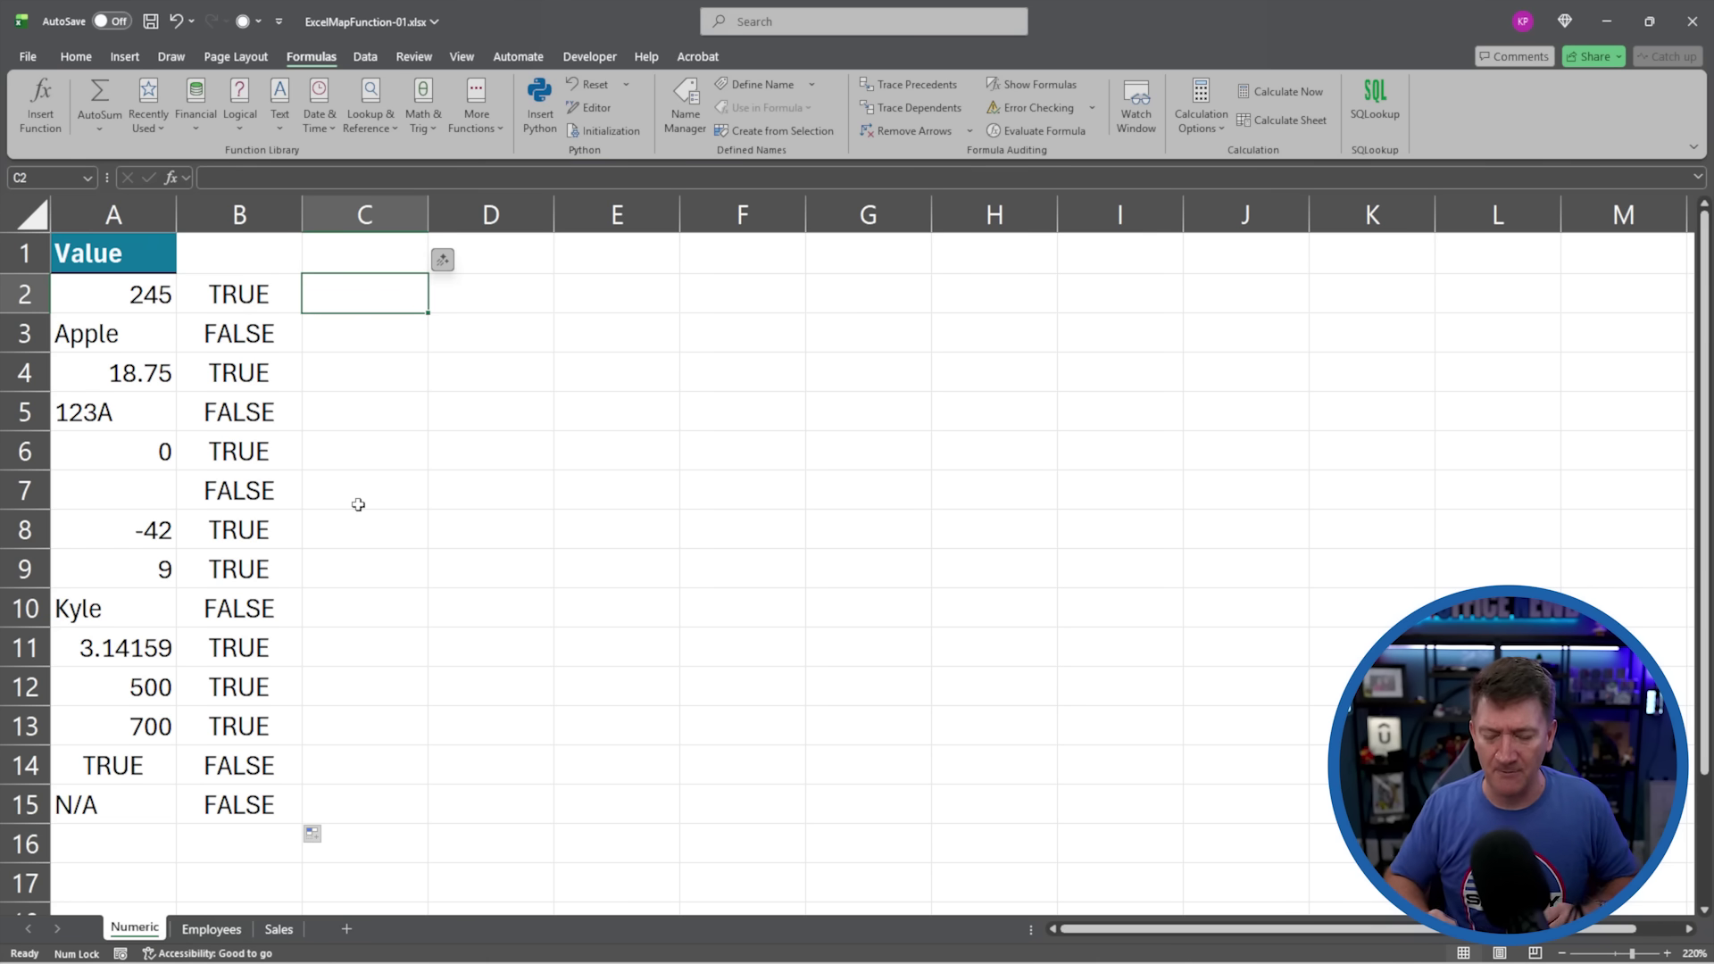
{"action": "type", "text": "=map"}
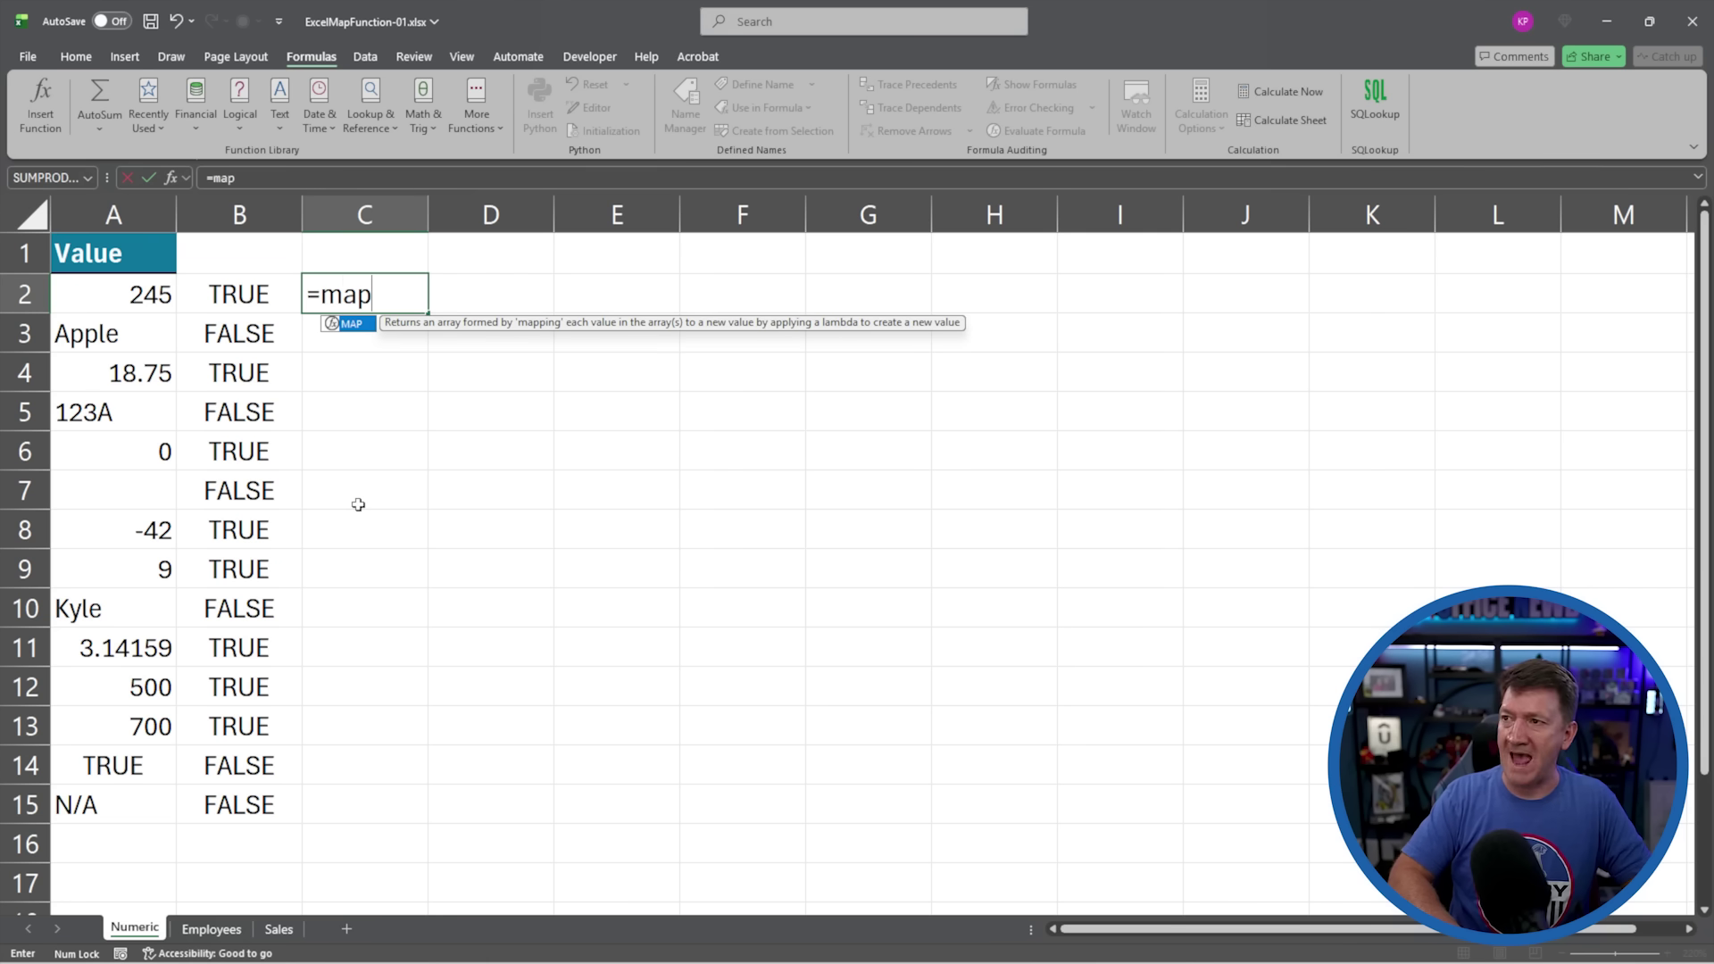
{"action": "type", "text": "("}
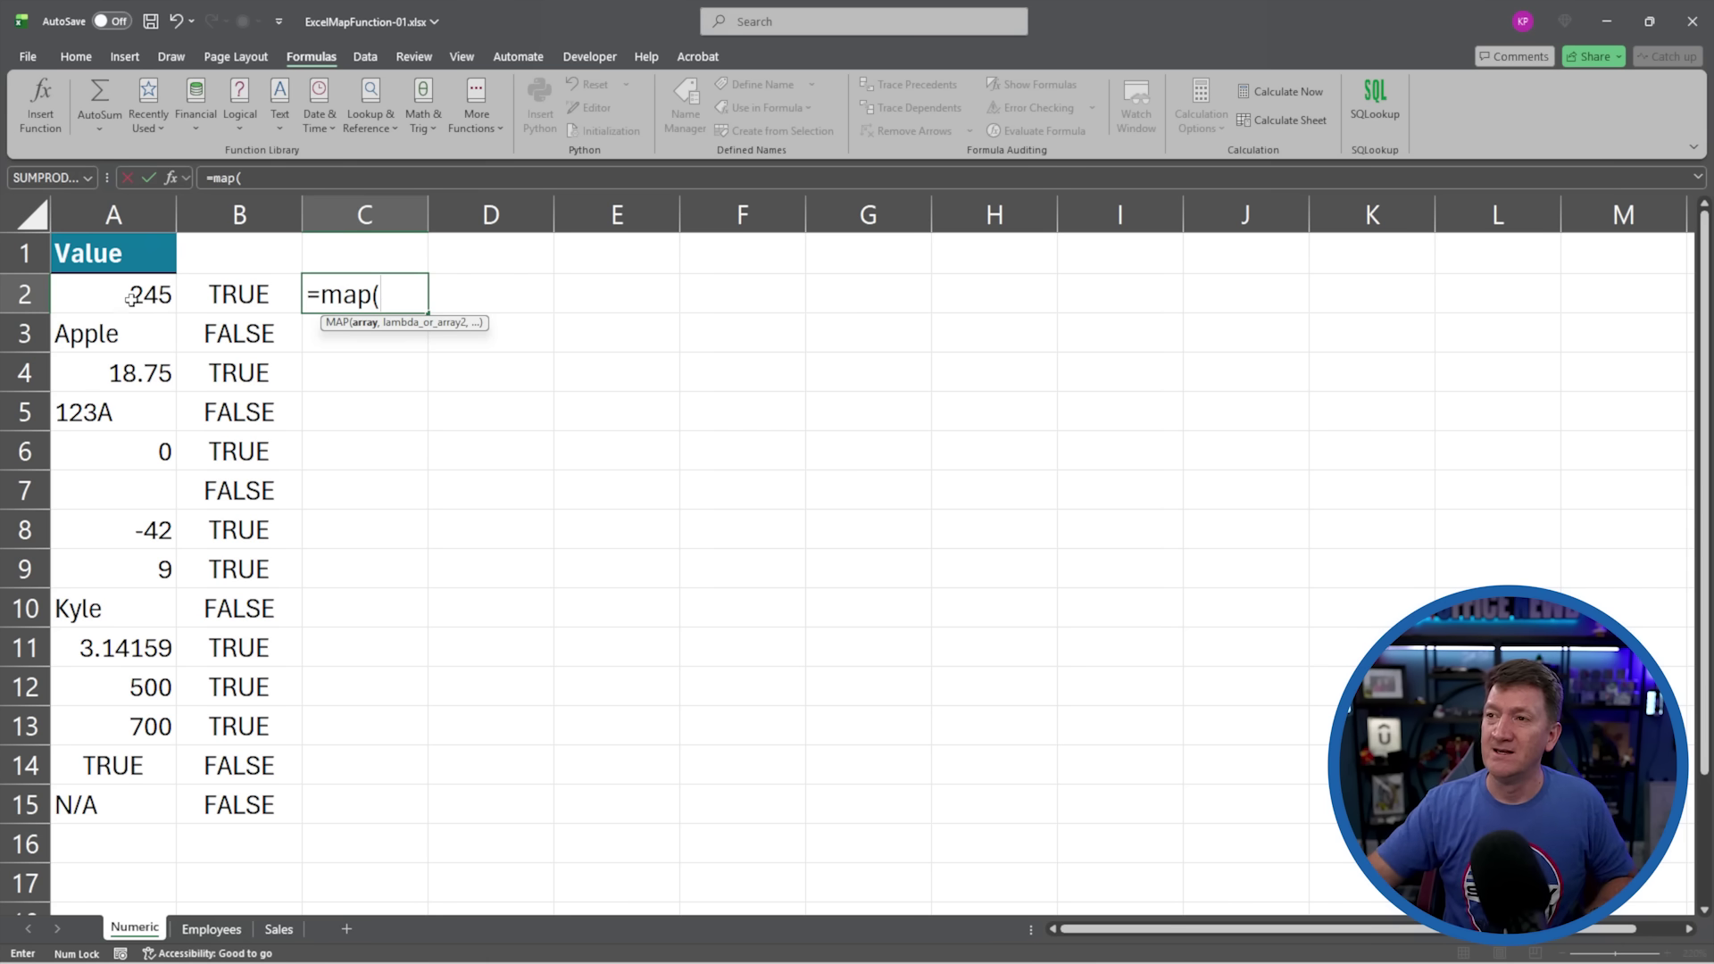
{"action": "left_click_drag", "start_coordinate": [132, 299], "coordinate": [102, 806]}
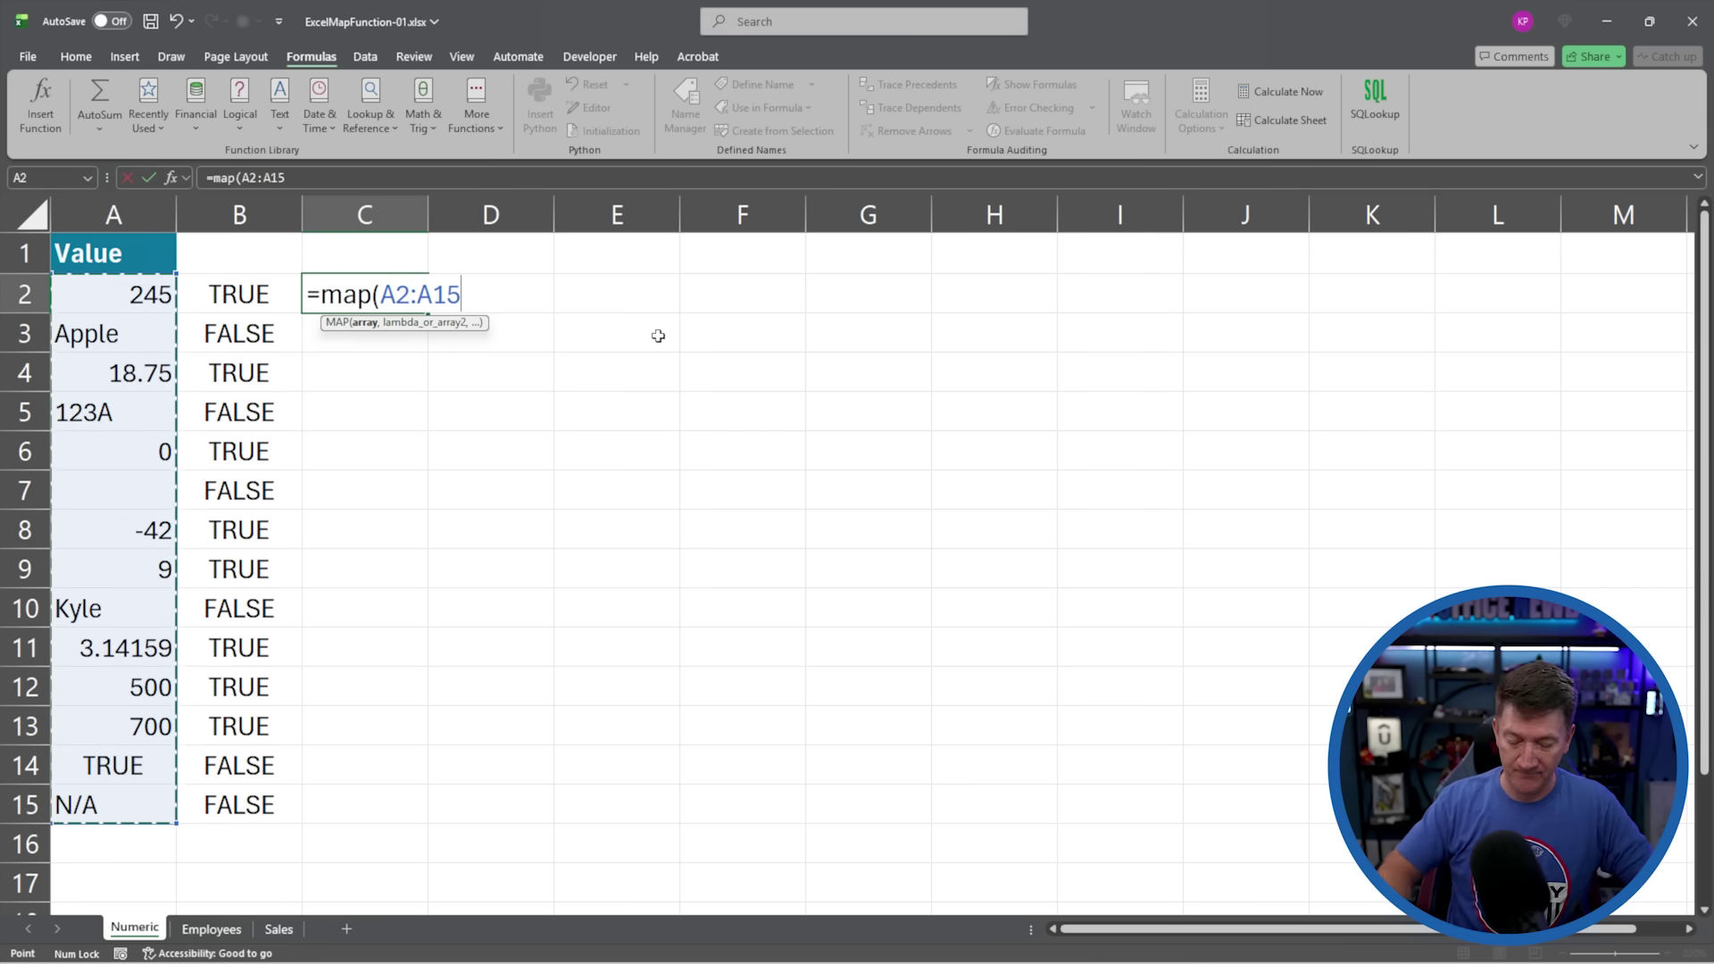
{"action": "type", "text": ","}
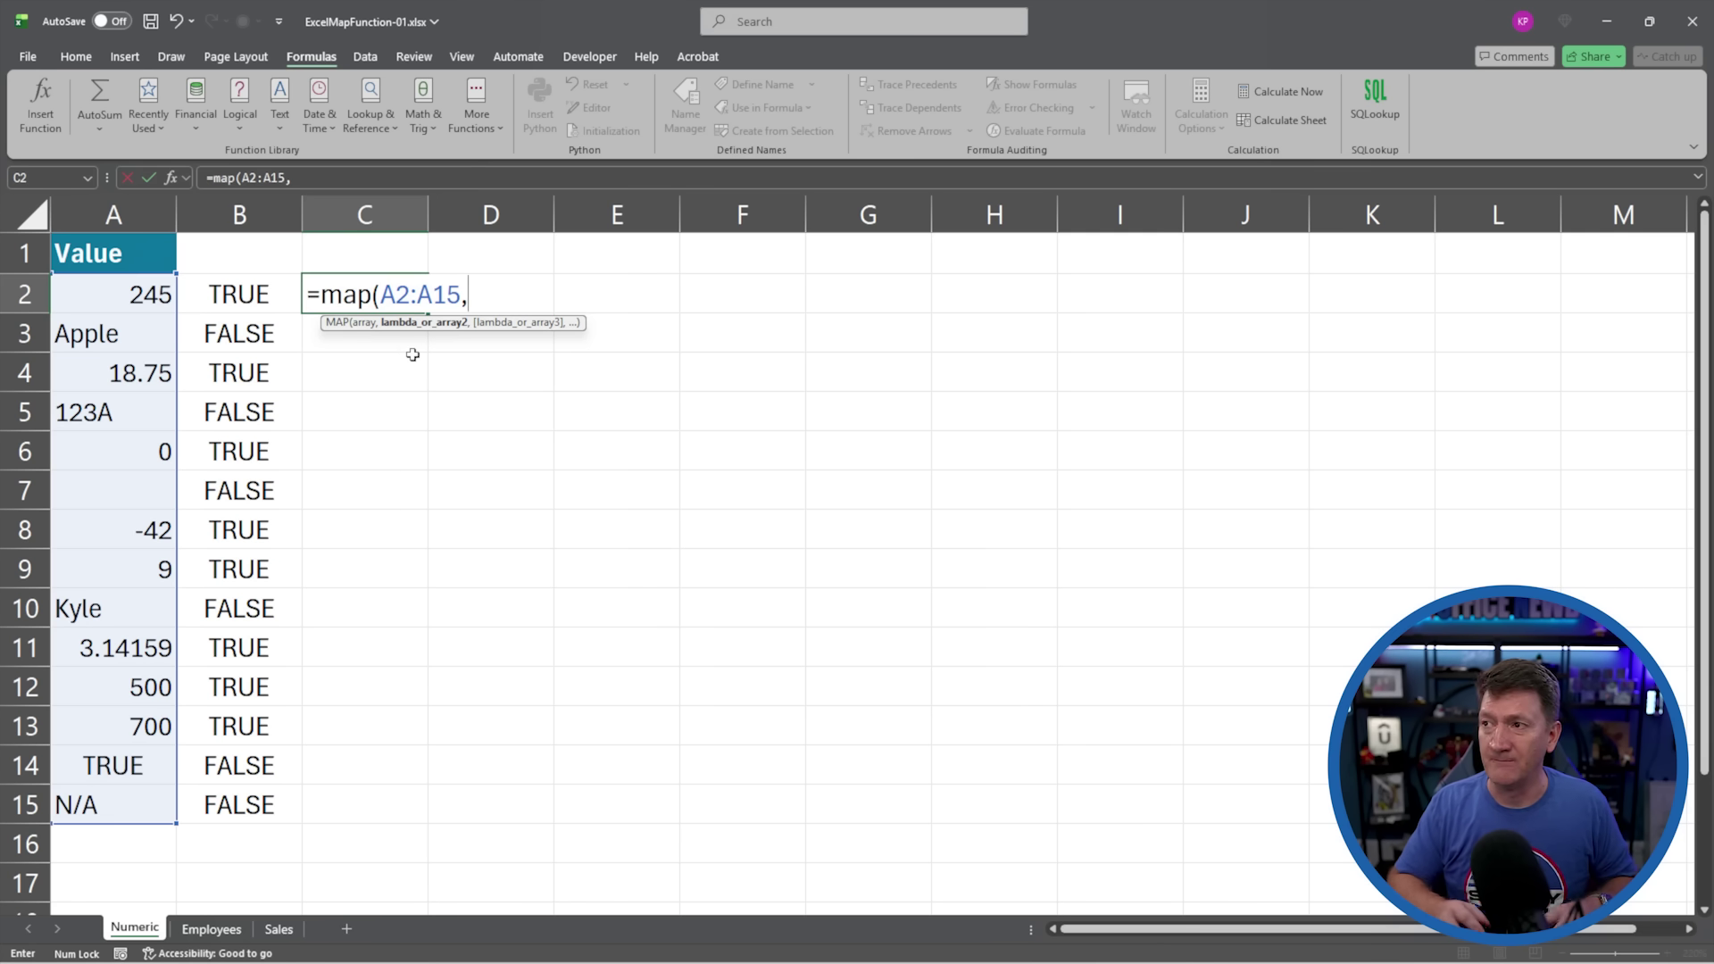
Step: Finish C2 as MAP with LAMBDA(v, ISNUMBER(v)), spilling TRUE/FALSE down C2:C15
{"action": "type", "text": "lam"}
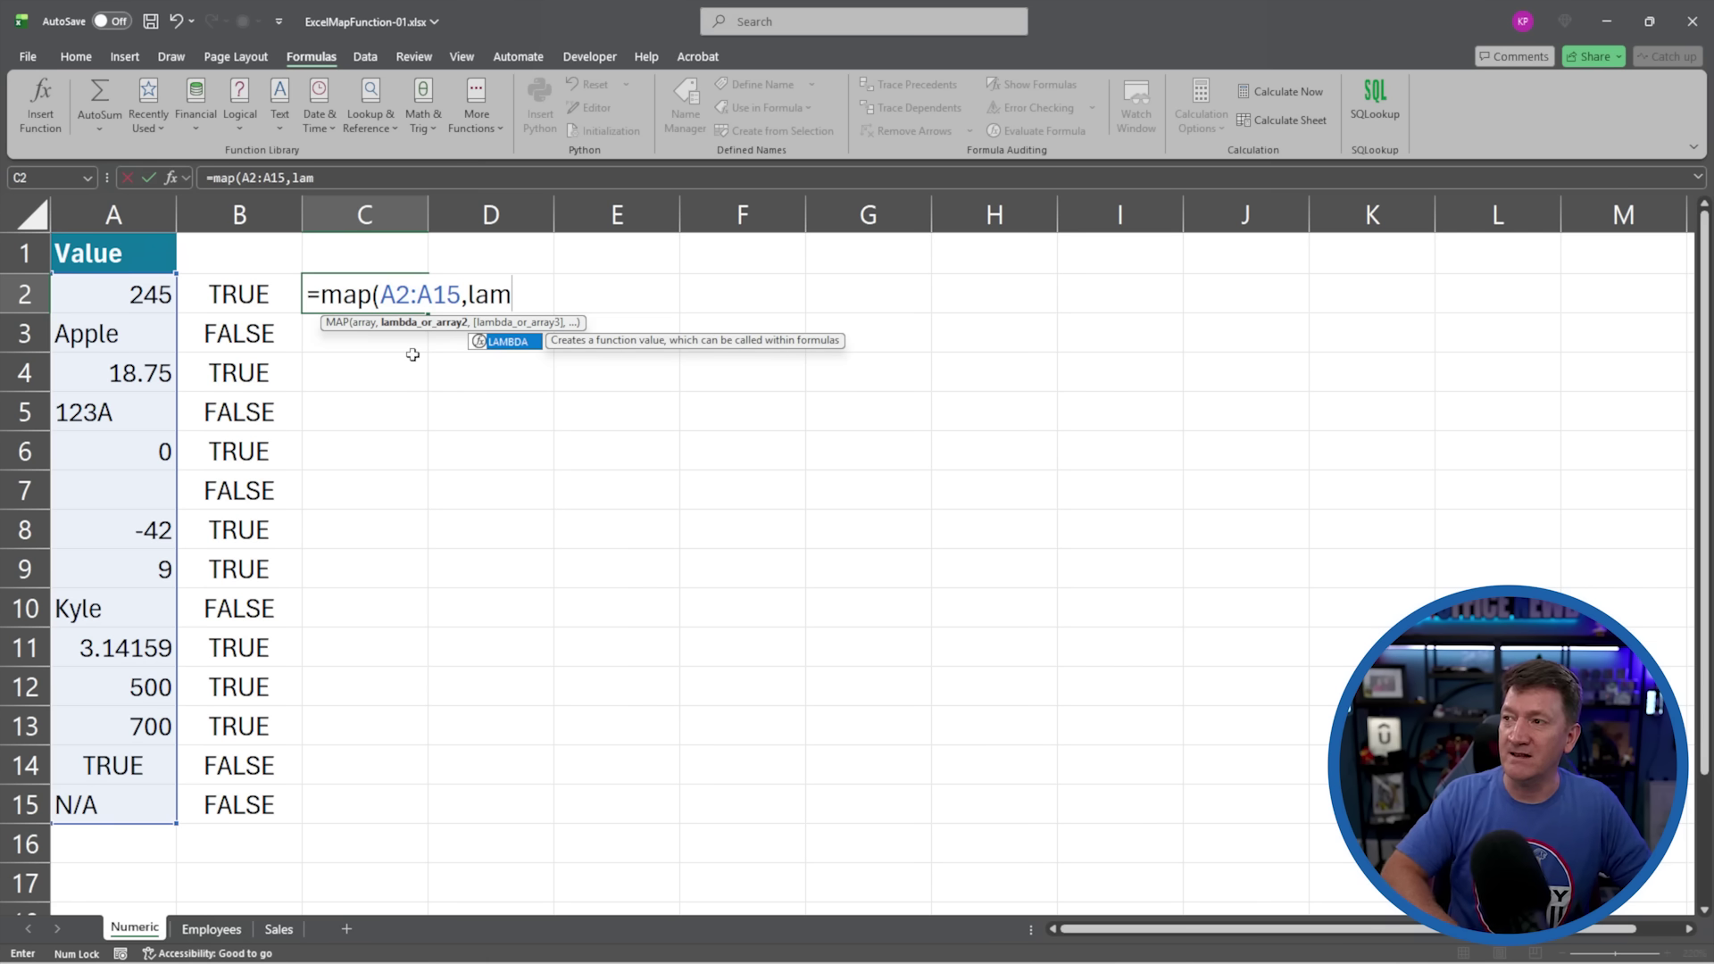
{"action": "key", "text": "Tab"}
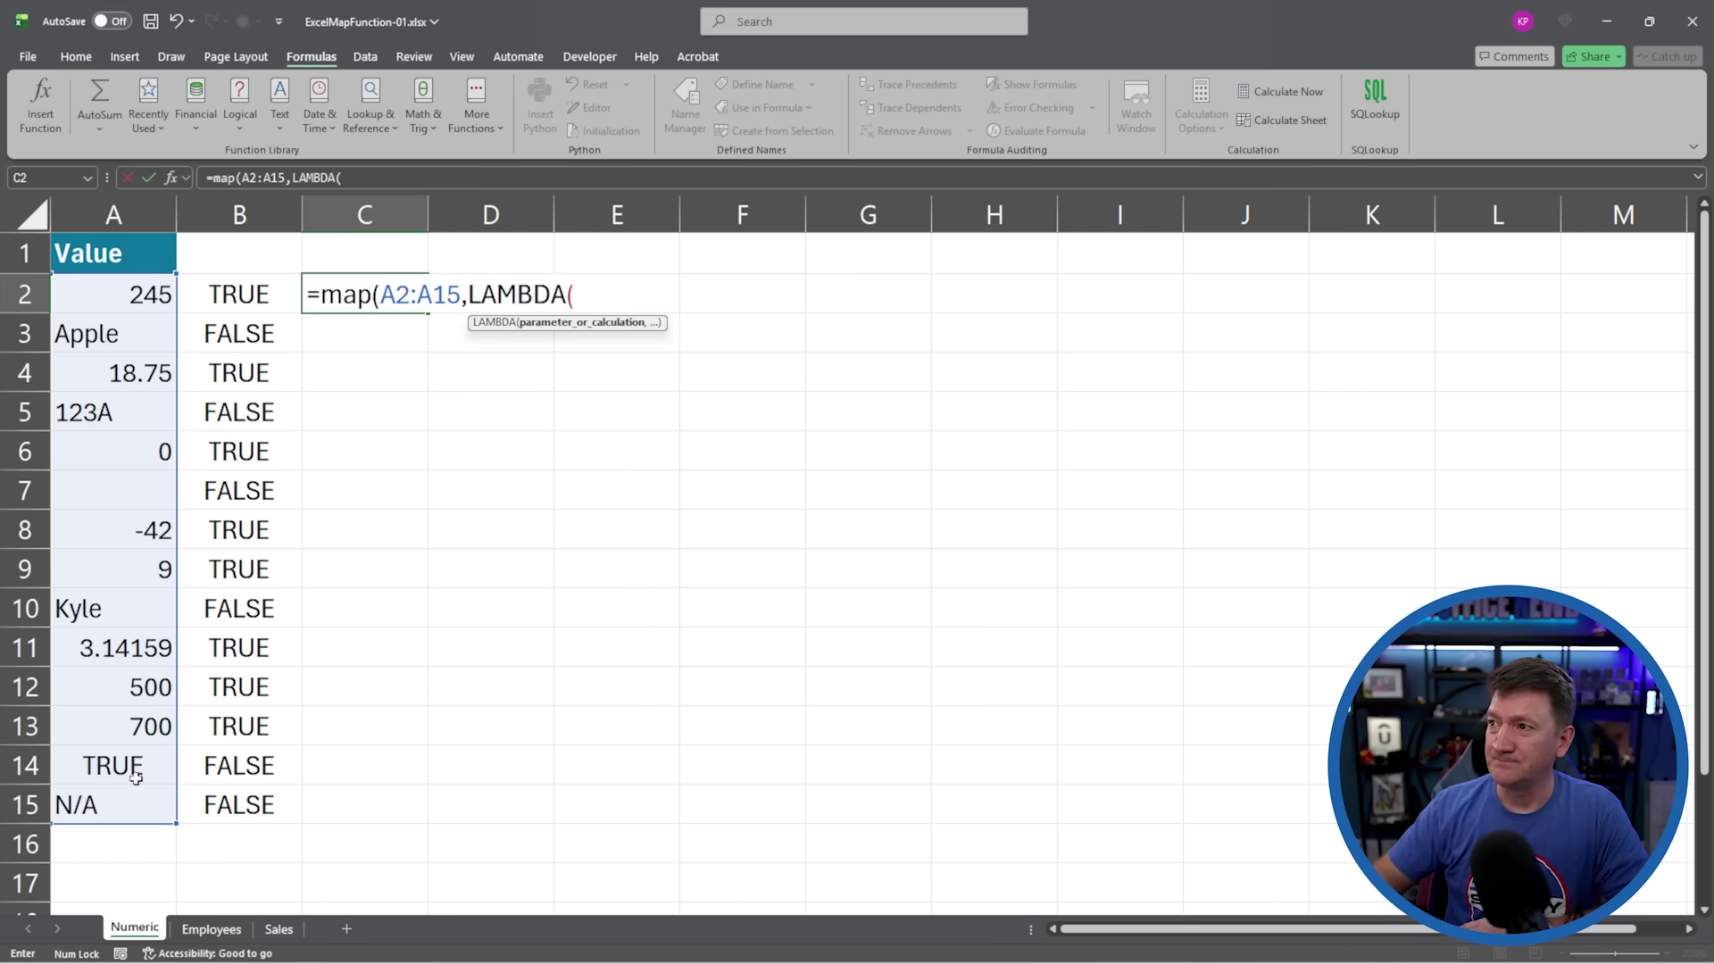
{"action": "left_click", "coordinate": [589, 299]}
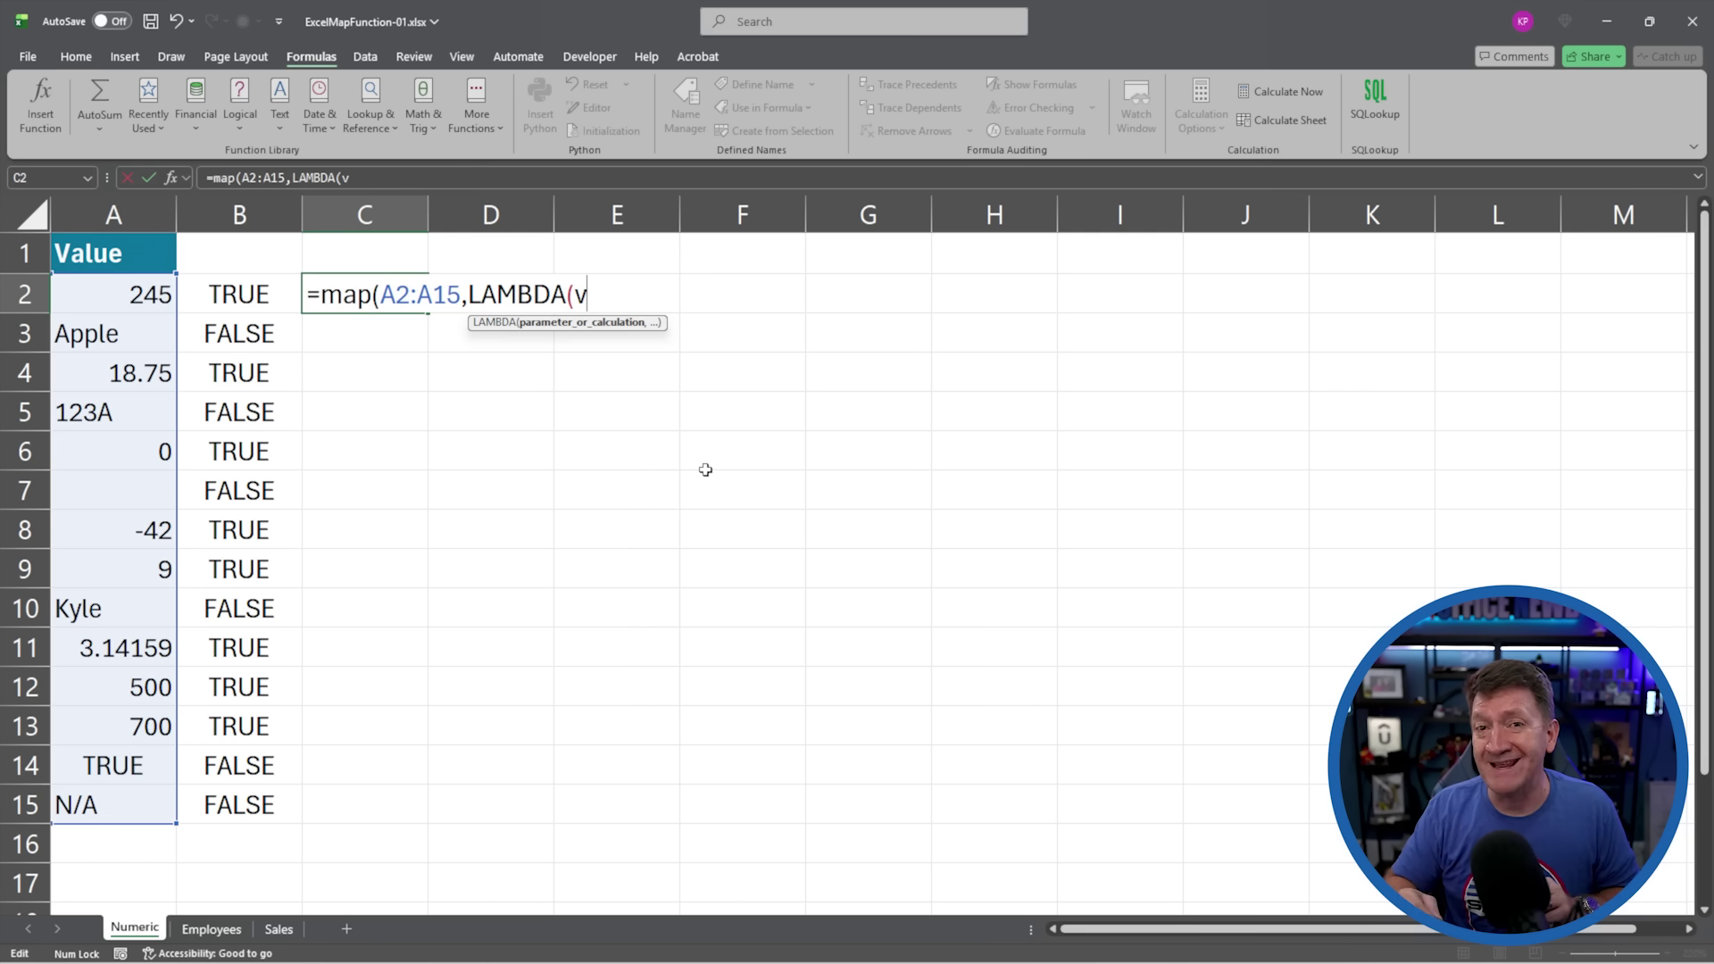
{"action": "type", "text": ","}
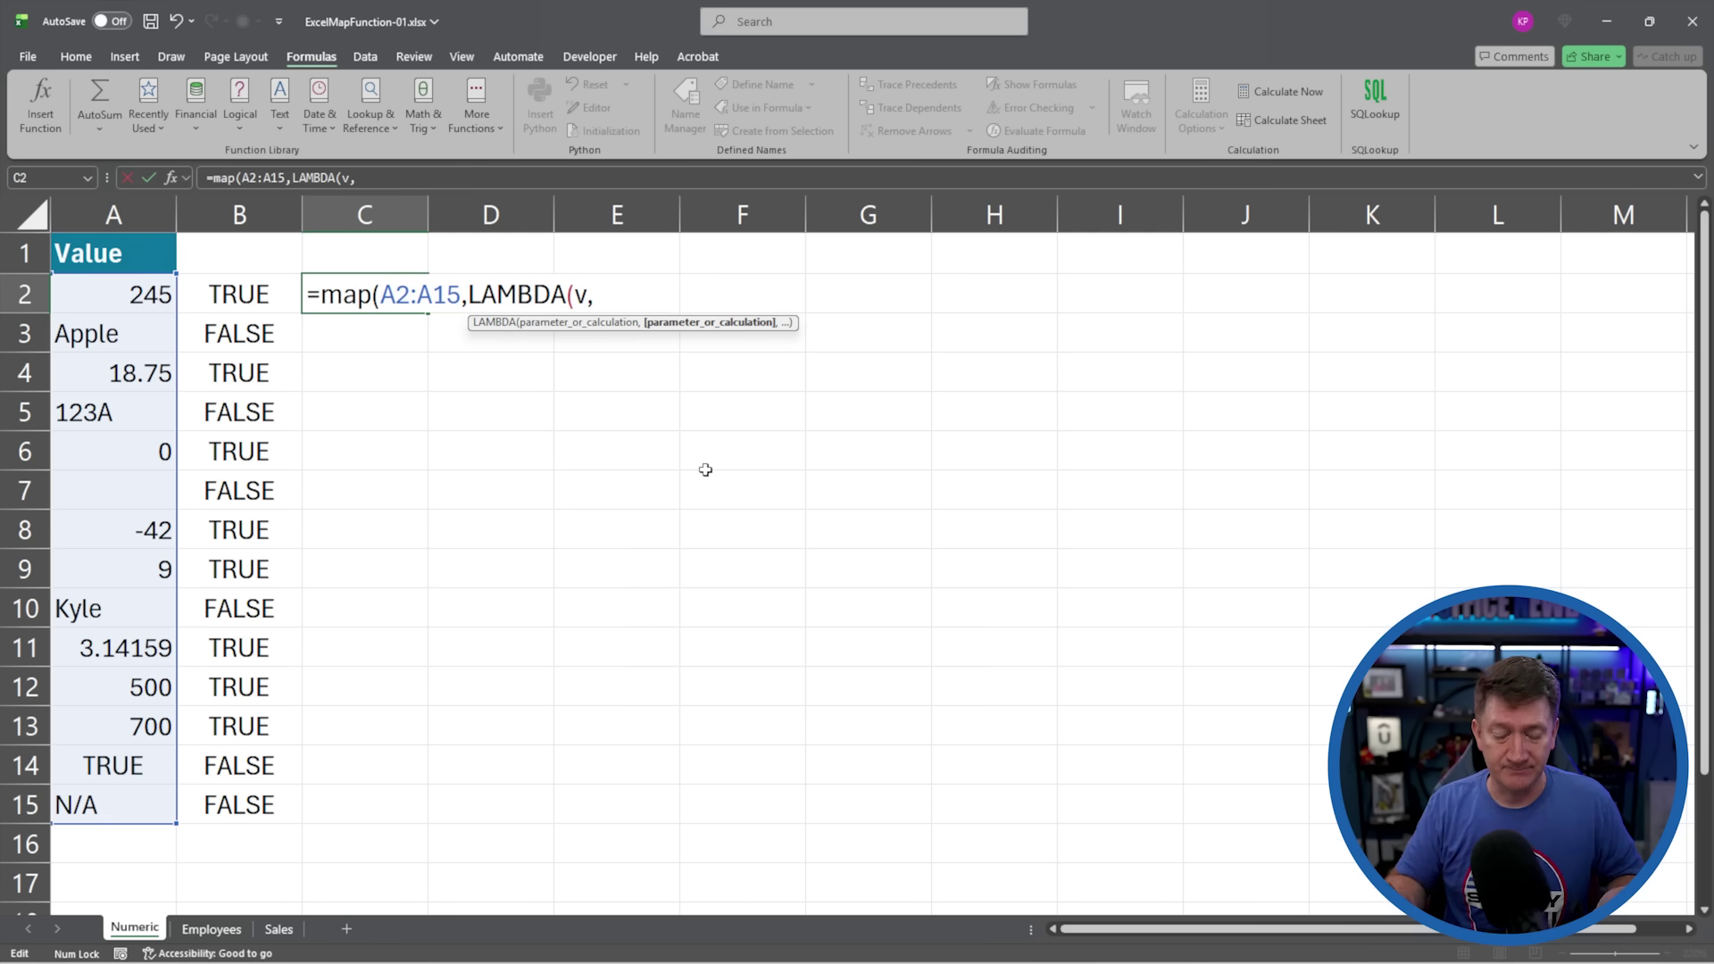
{"action": "type", "text": "isnumner"}
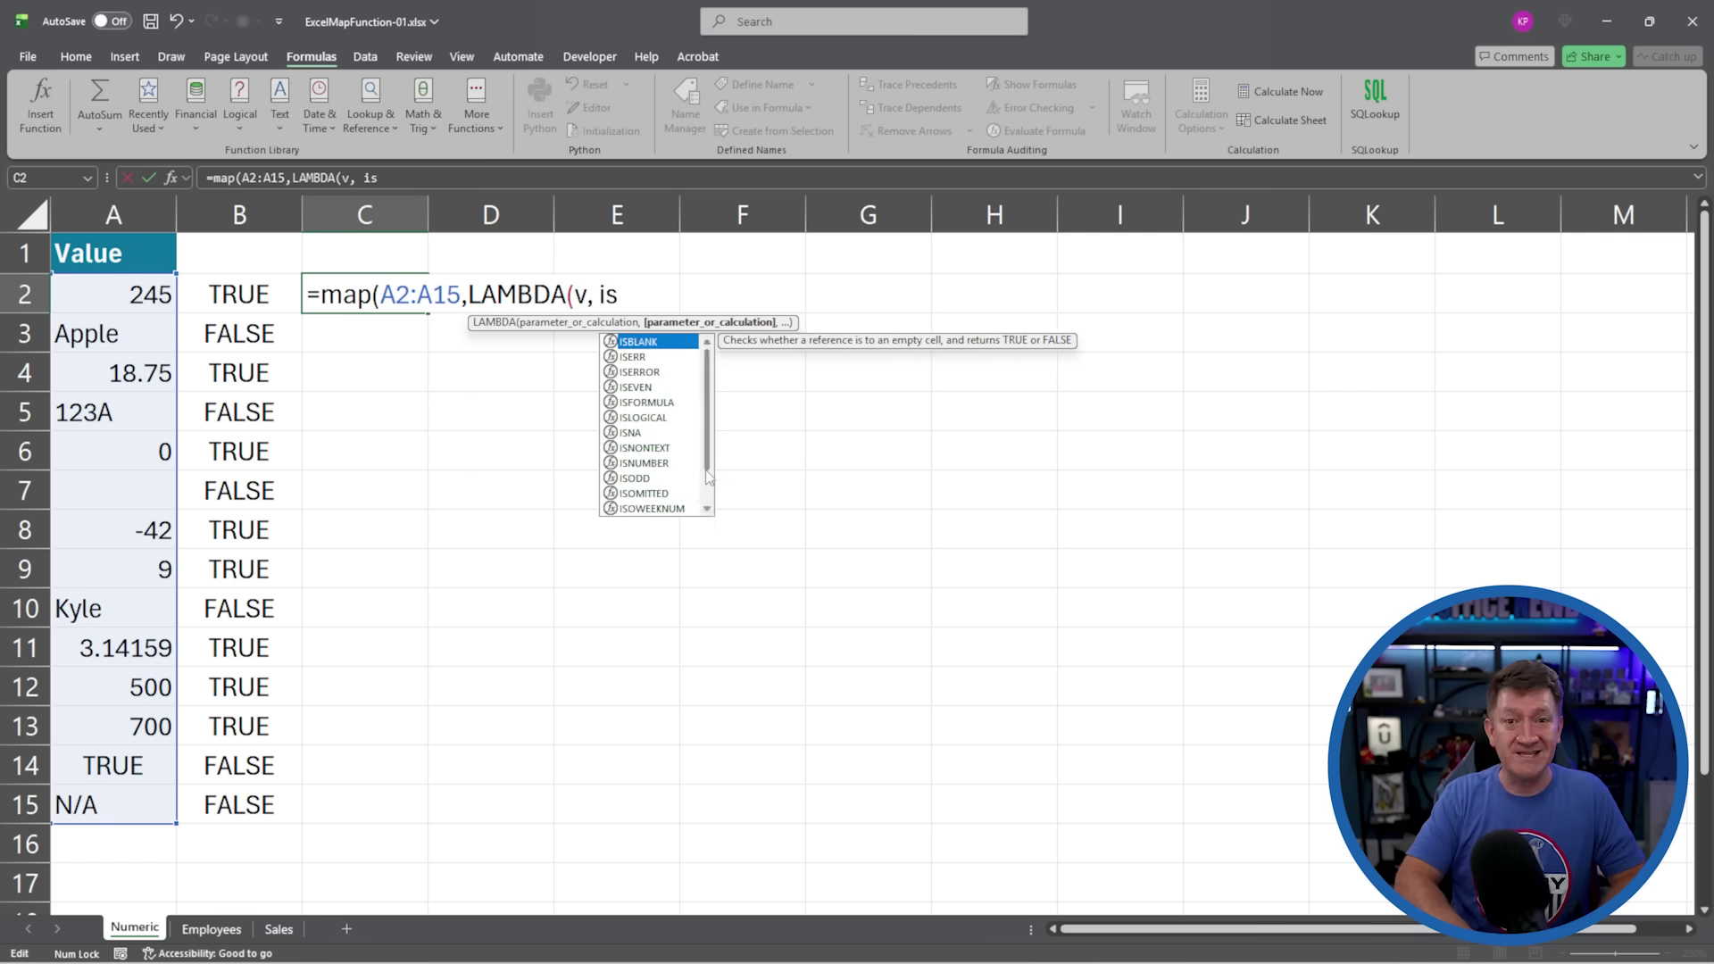
{"action": "key", "text": "BackSpace"}
{"action": "key", "text": "BackSpace"}
{"action": "key", "text": "BackSpace"}
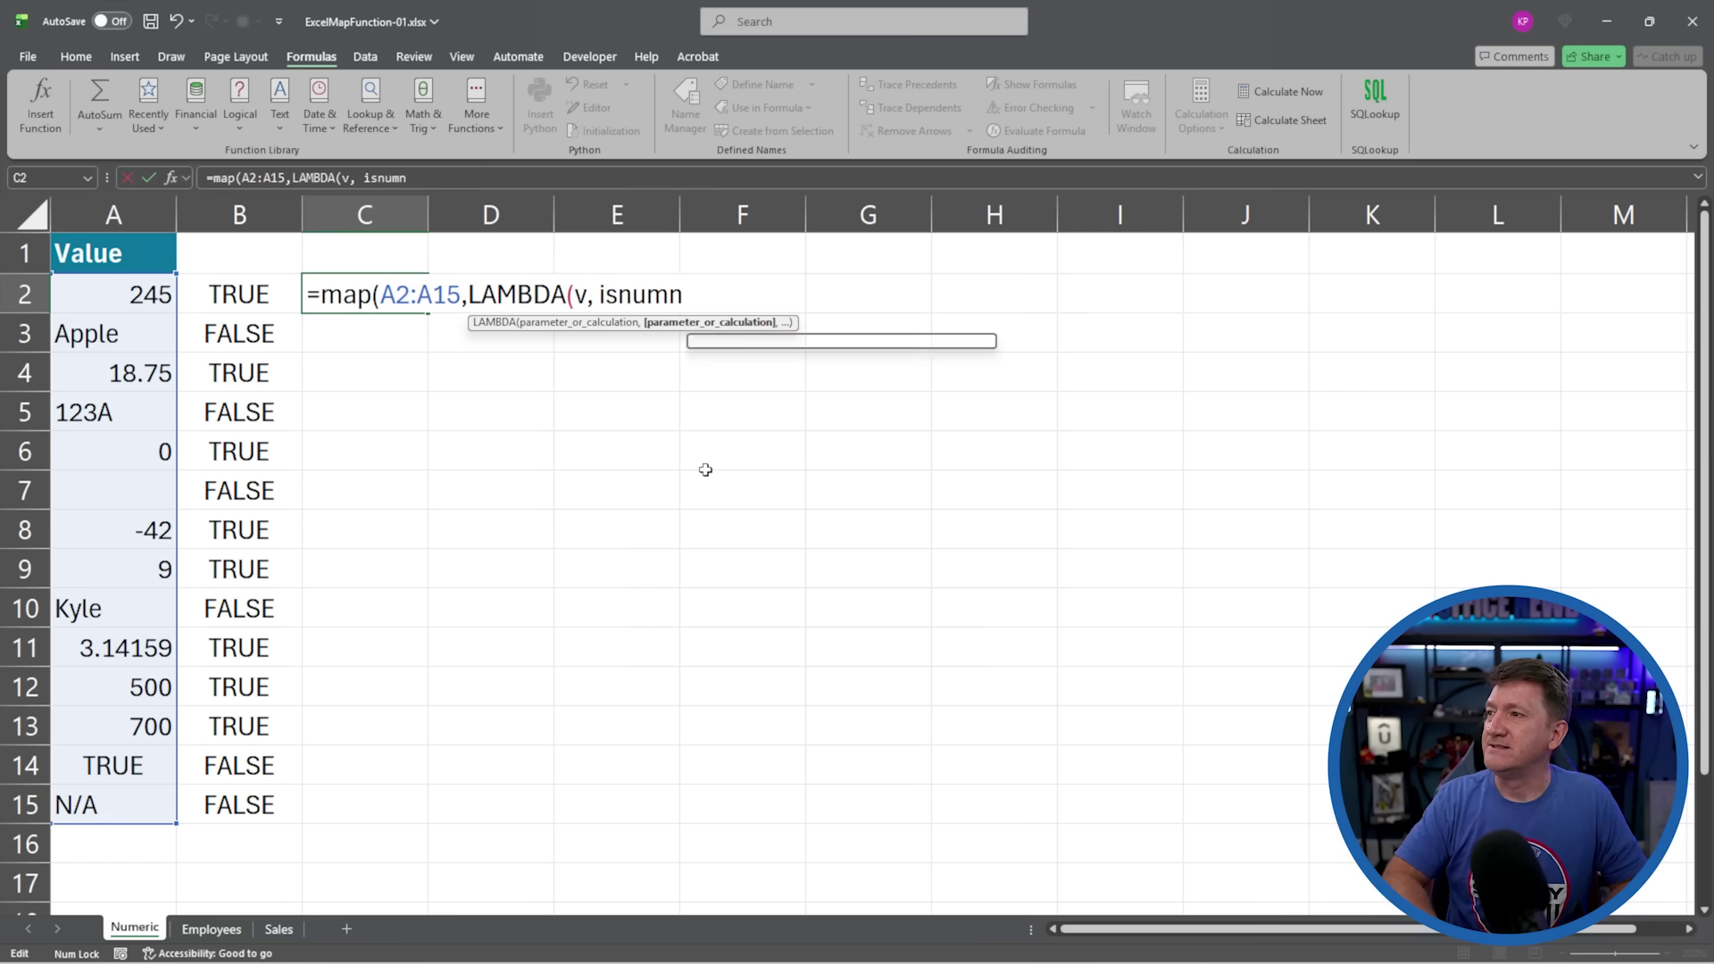
{"action": "key", "text": "Tab"}
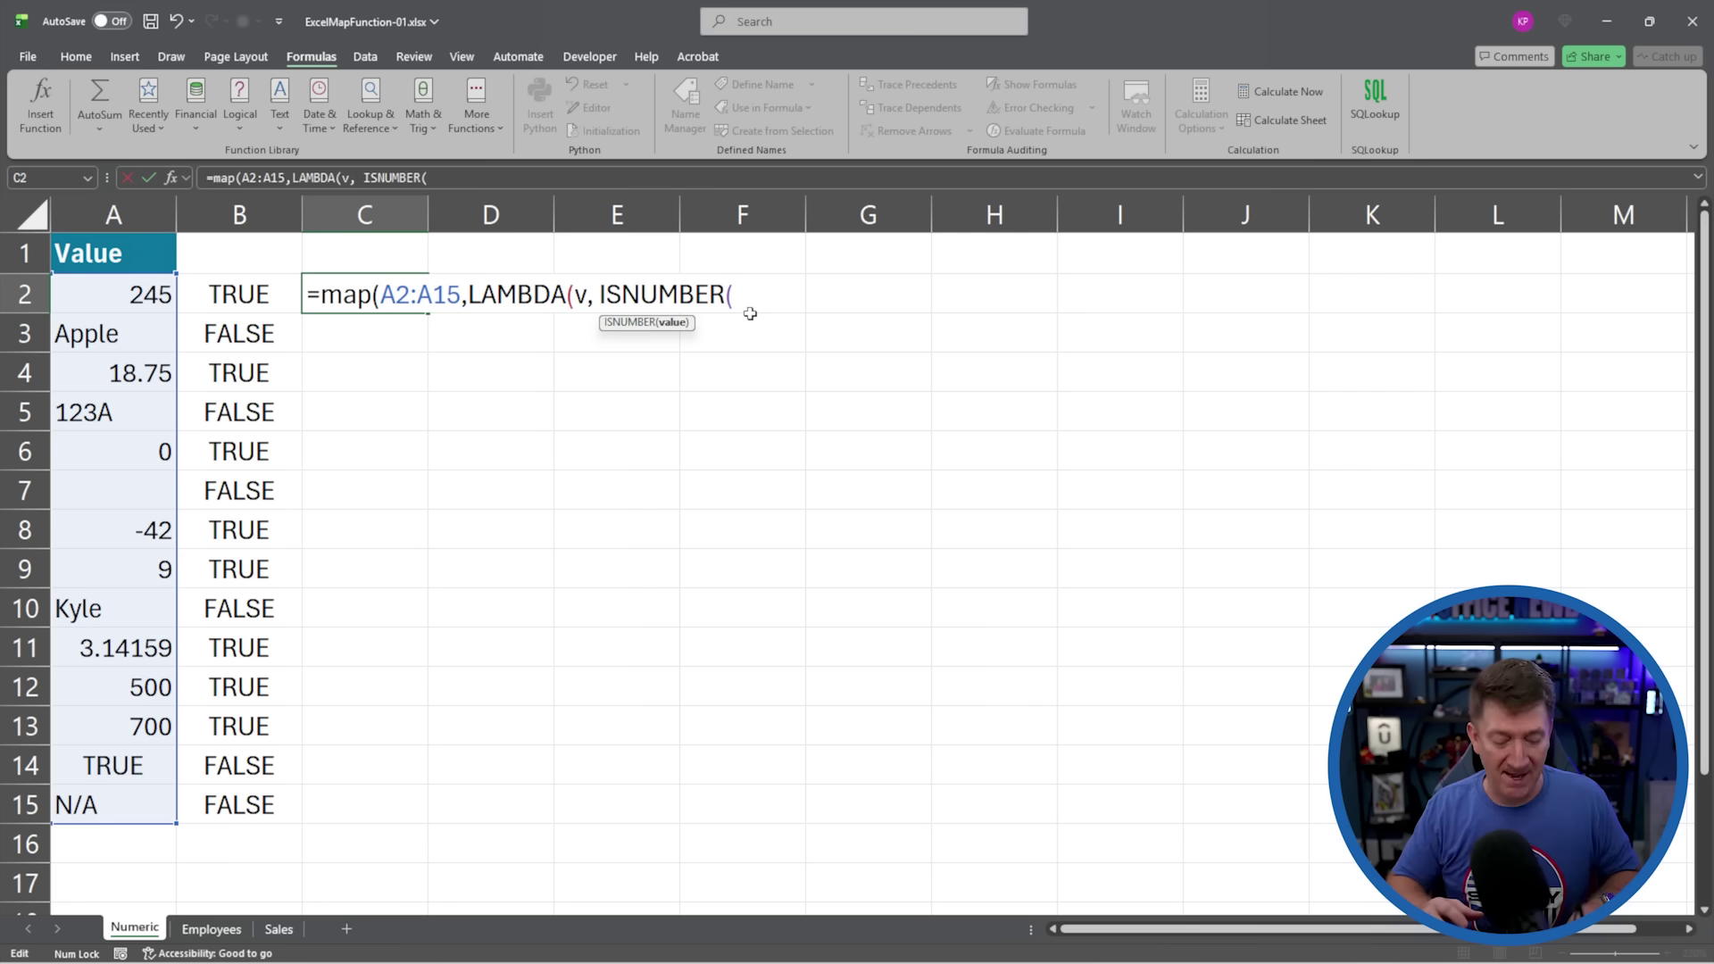
{"action": "type", "text": "v"}
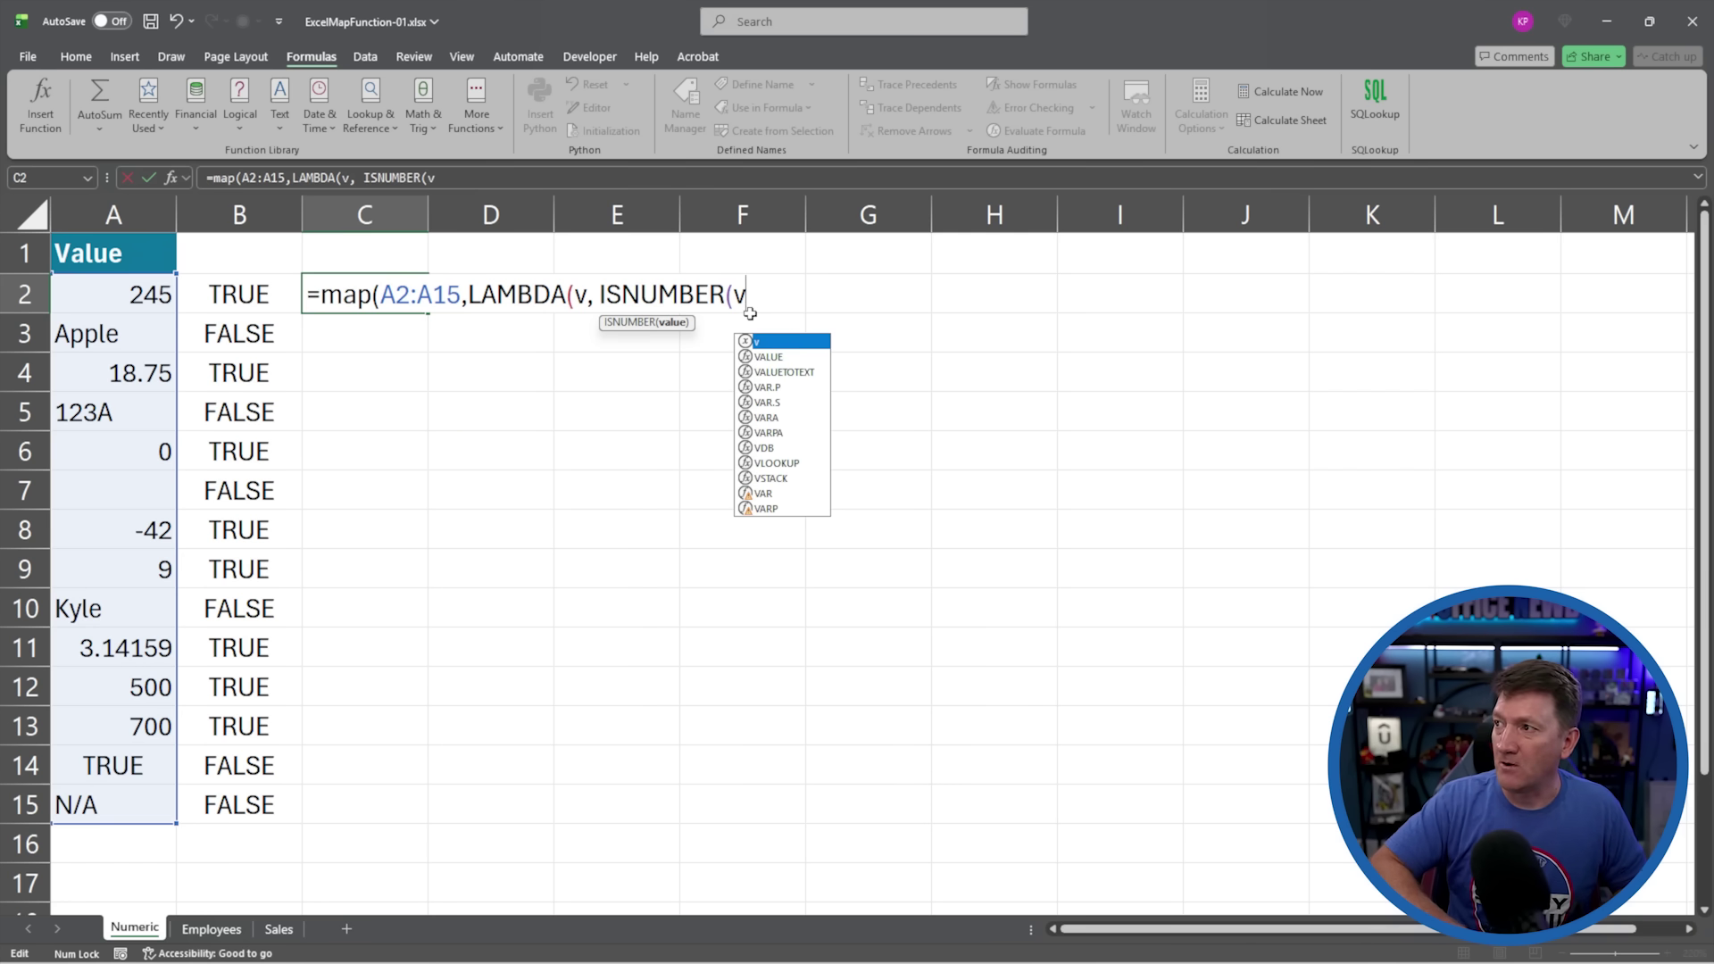
{"action": "type", "text": "))"}
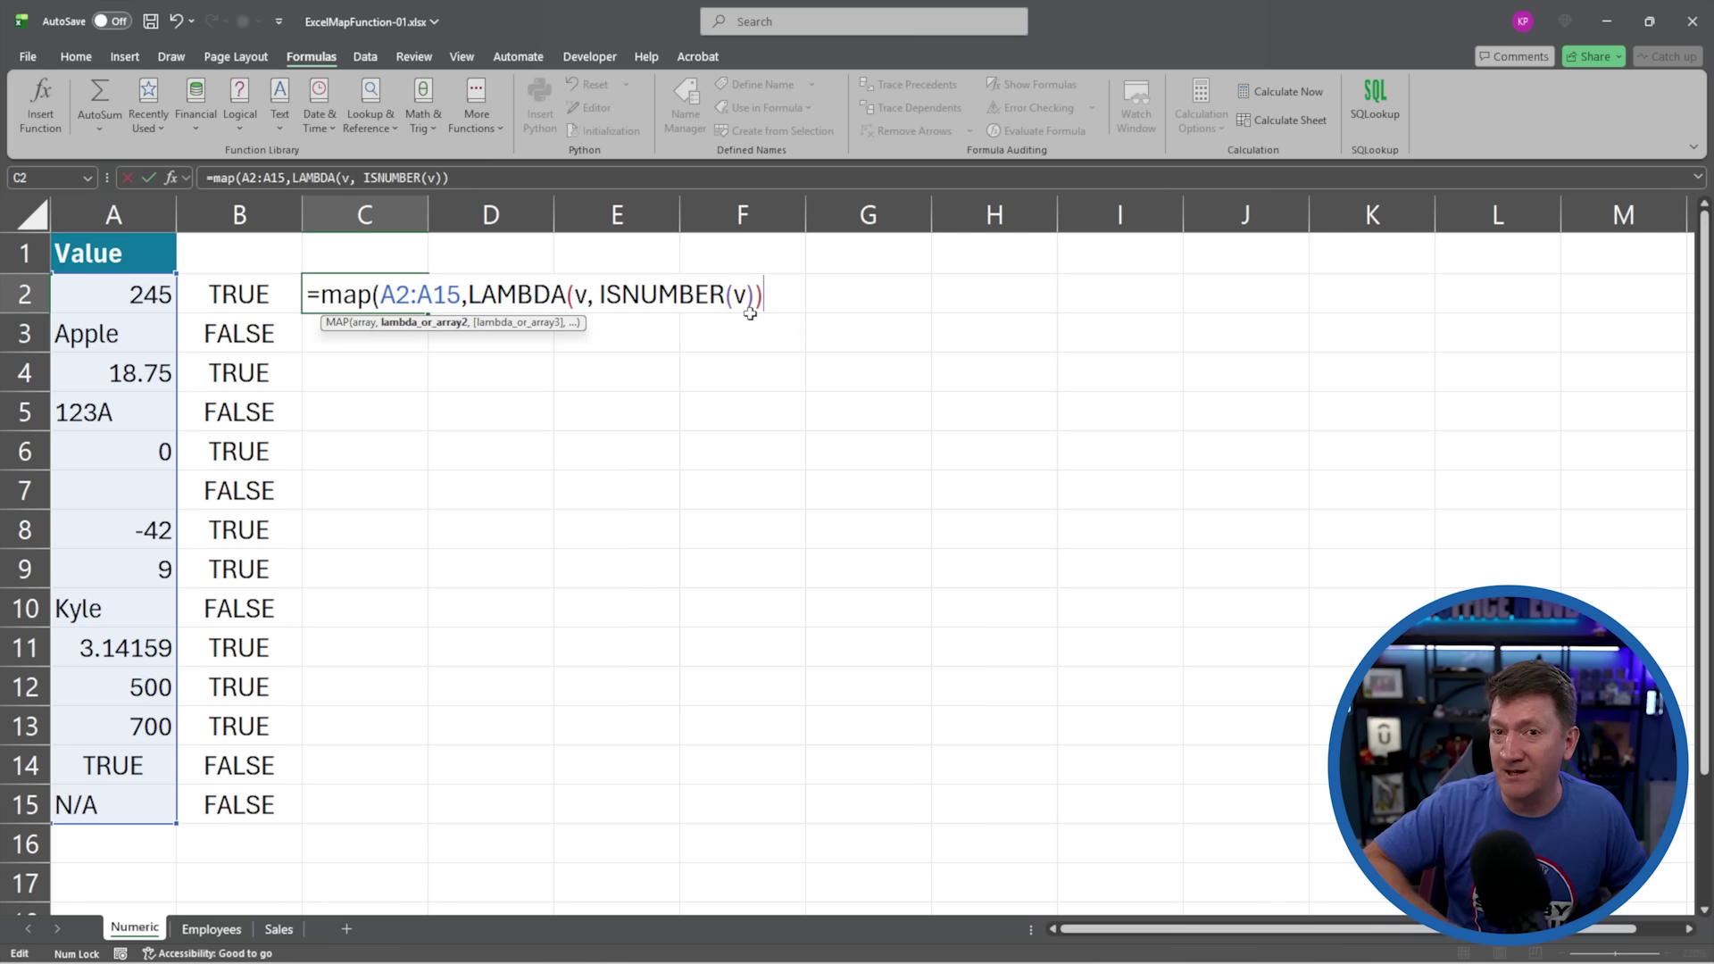
{"action": "type", "text": ")"}
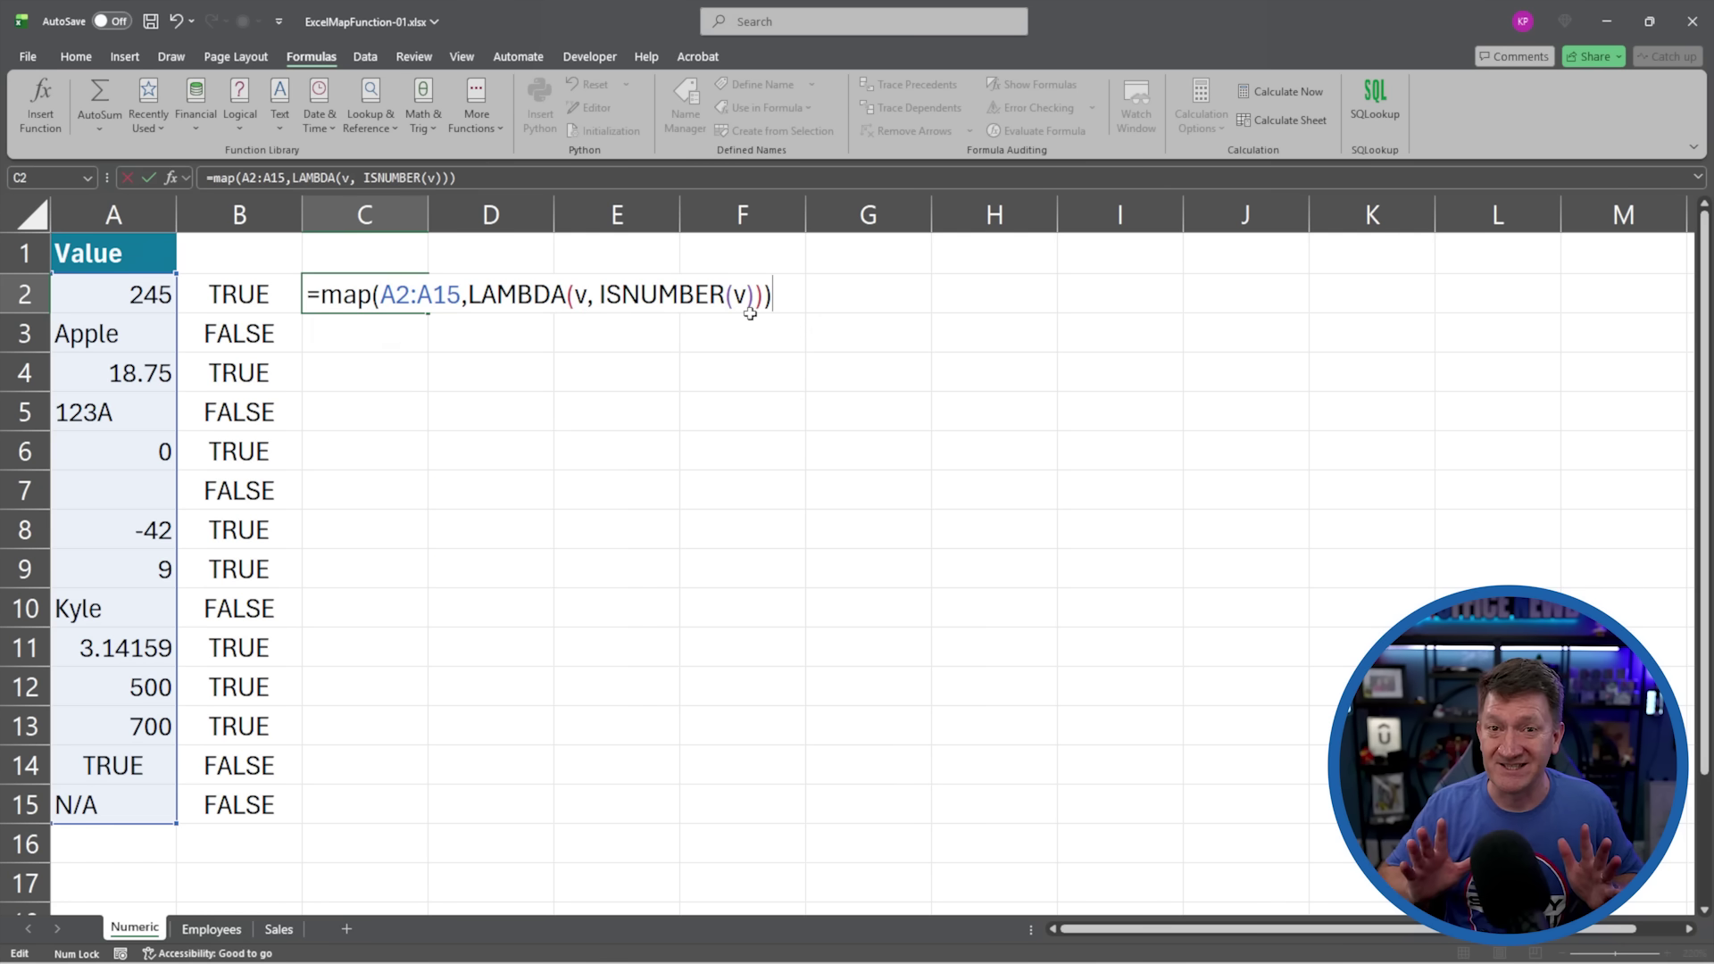
{"action": "key", "text": "Return"}
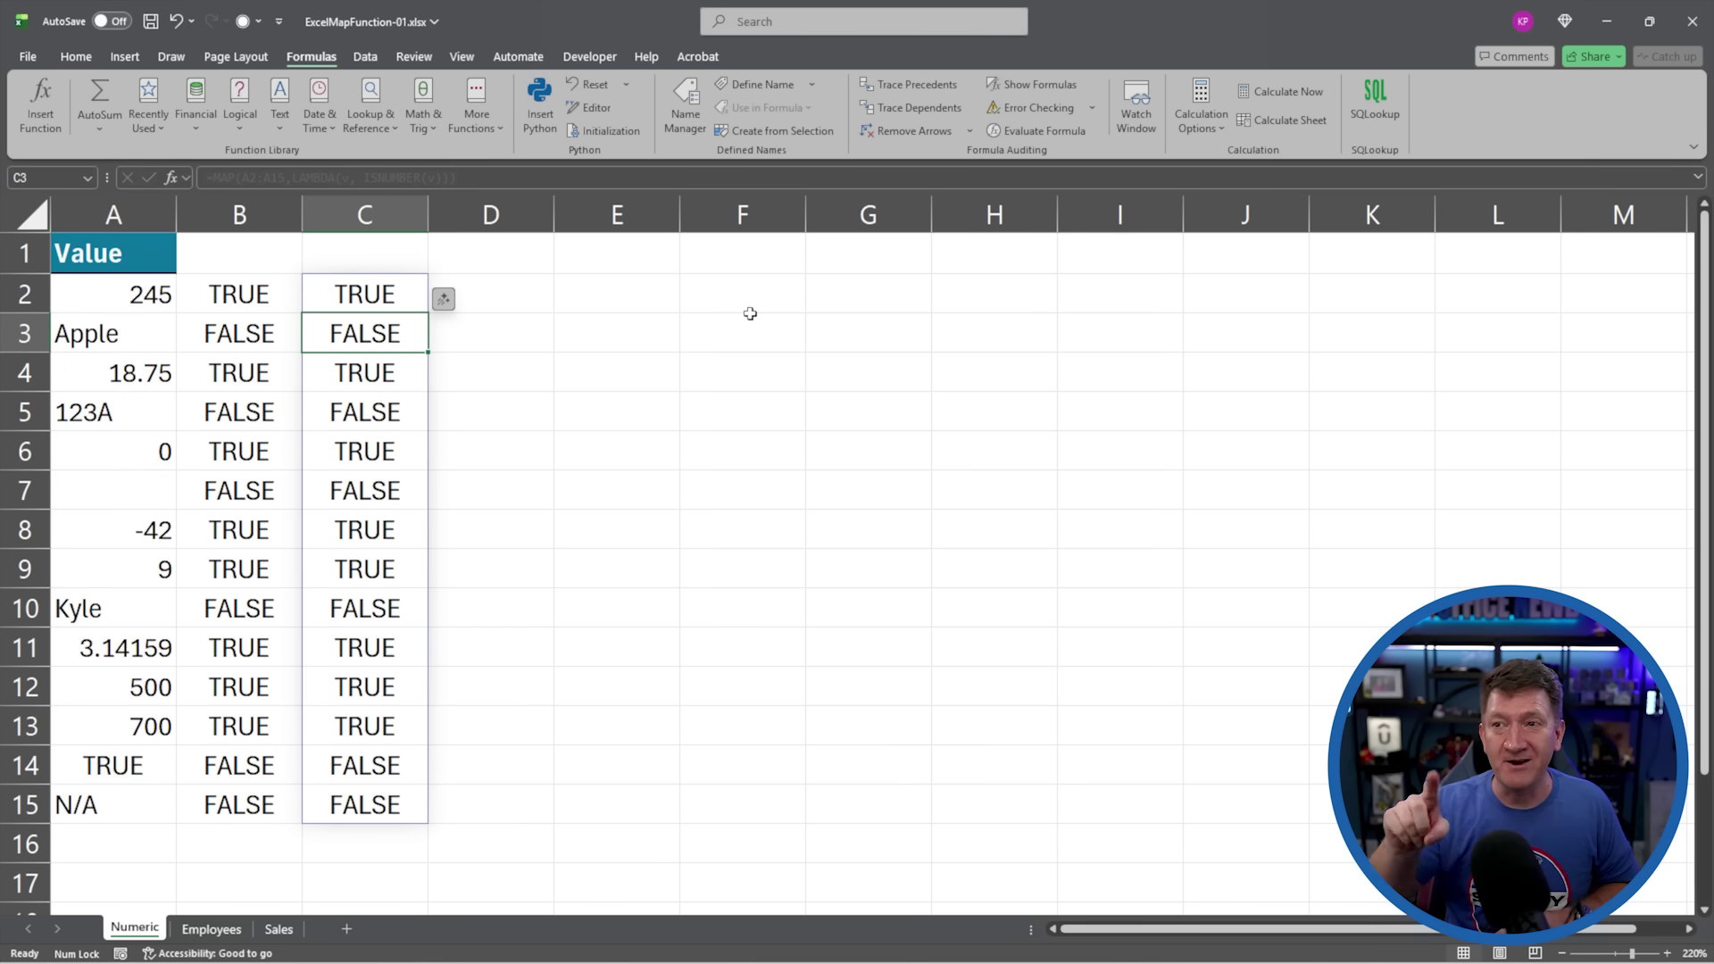
Step: Review C2's MAP formula, then switch to the Employees sheet
{"action": "left_click", "coordinate": [384, 293]}
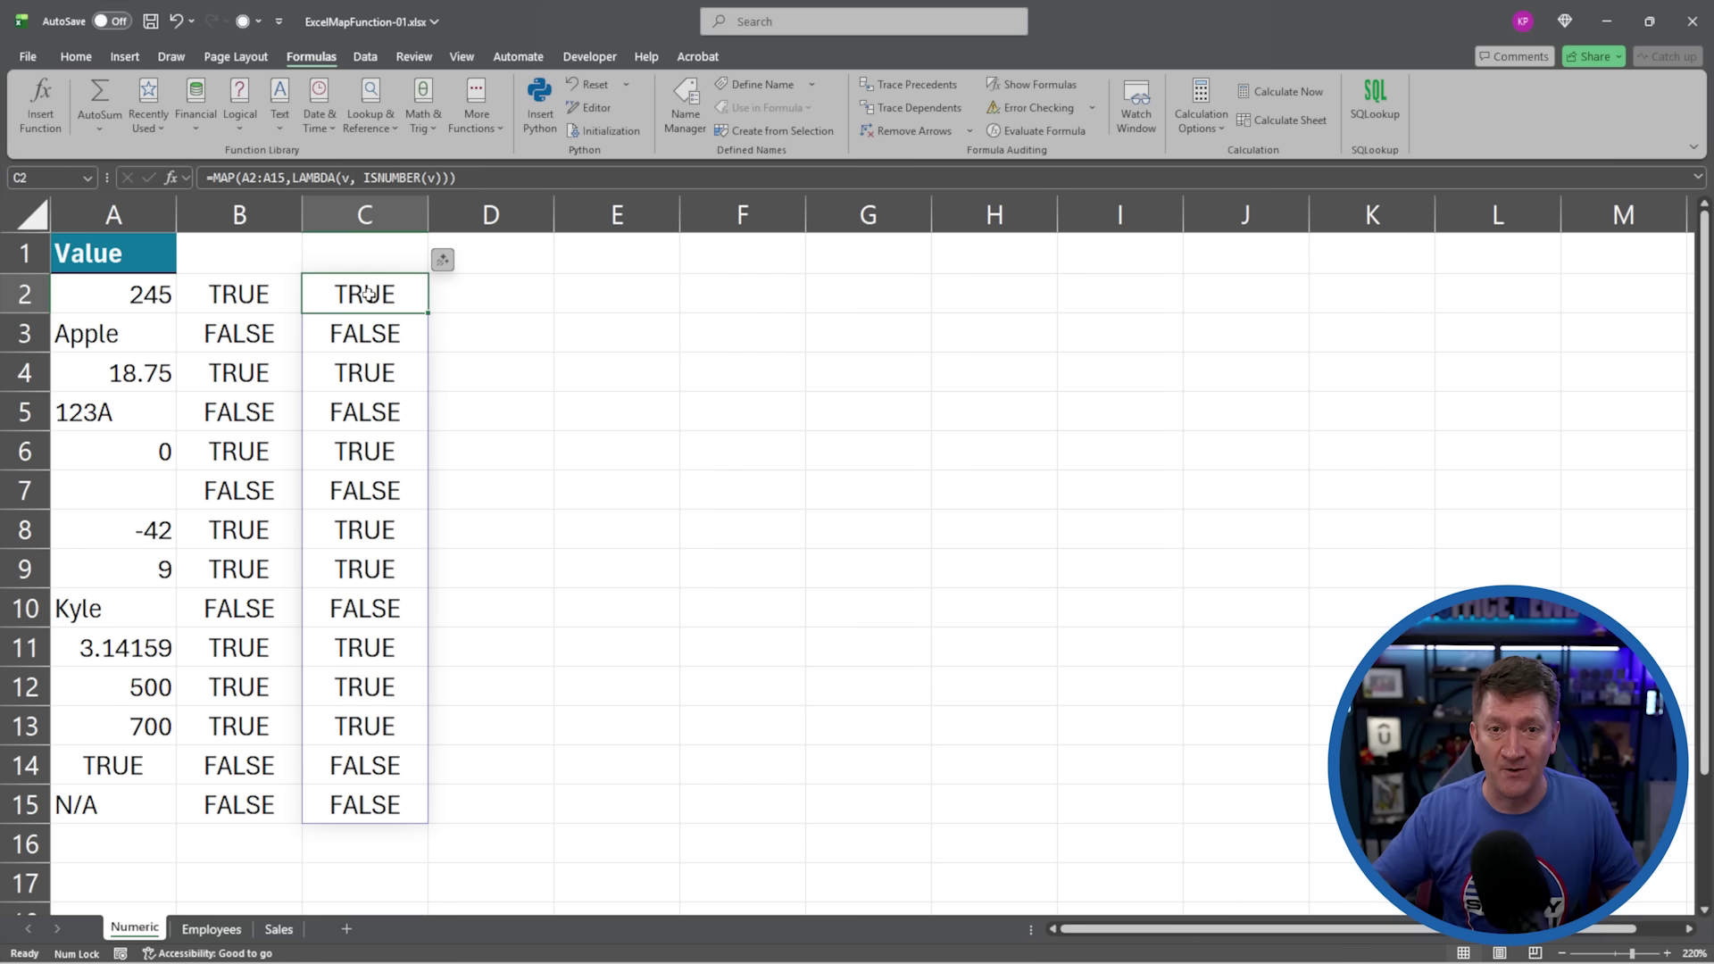
{"action": "left_click", "coordinate": [204, 931]}
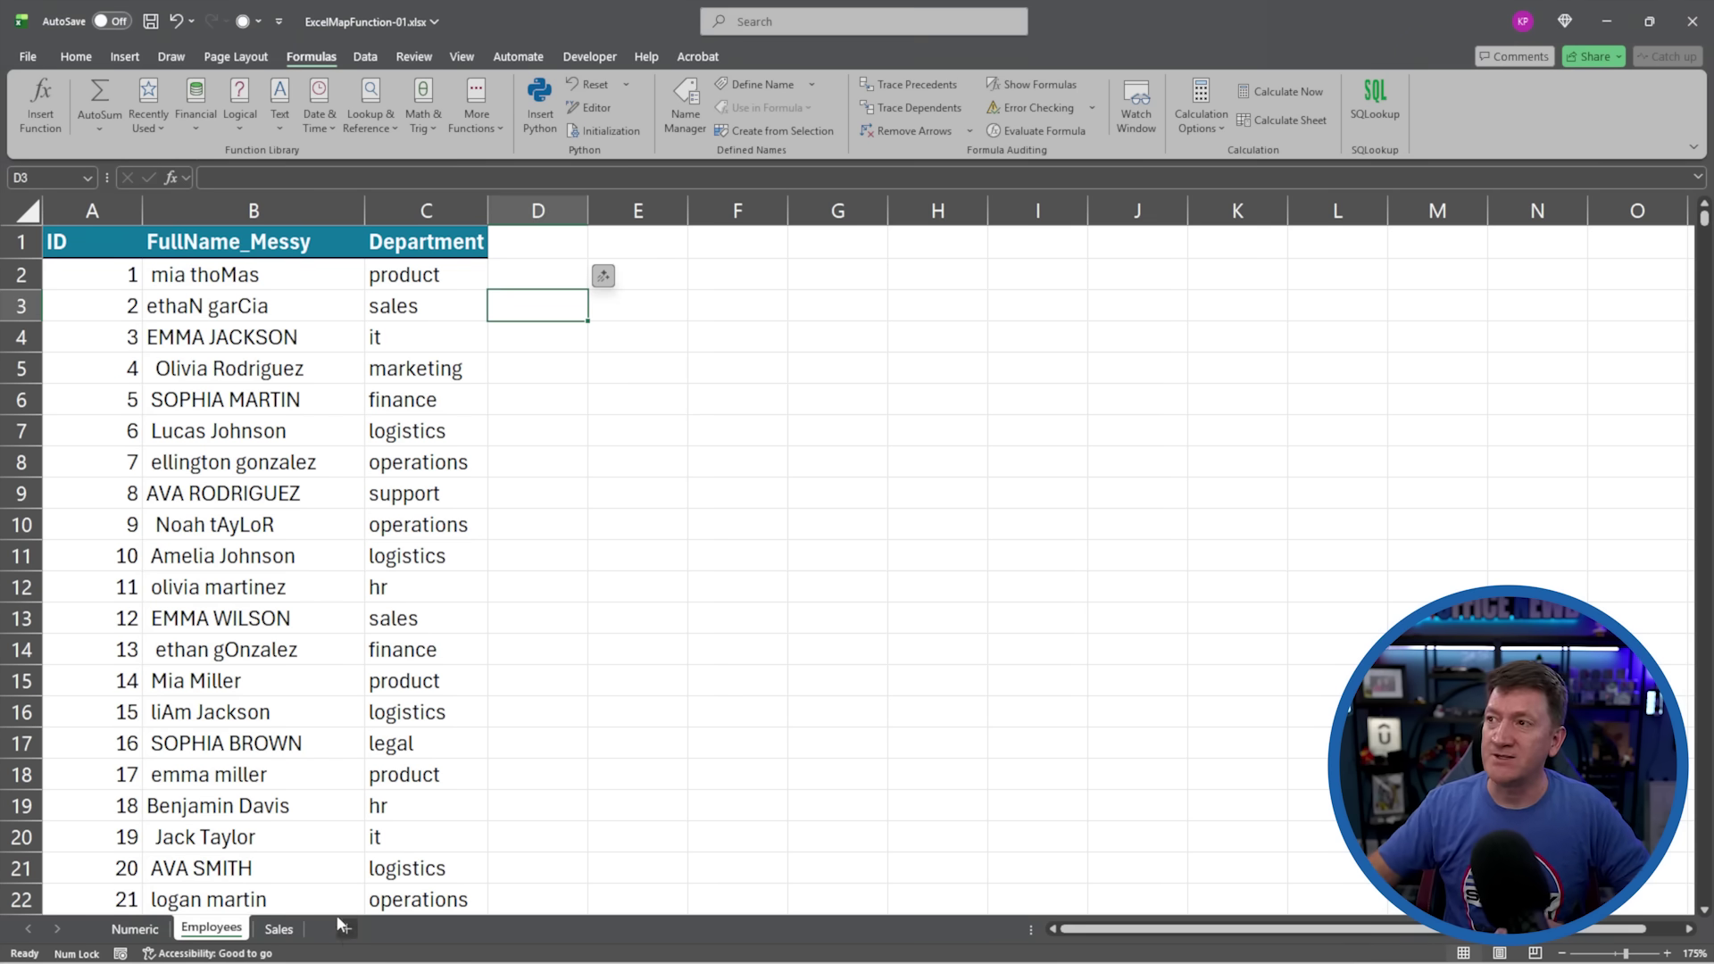
Step: In D2 start =MAP( with the messy names B2:B101 as its array
{"action": "left_click", "coordinate": [509, 275]}
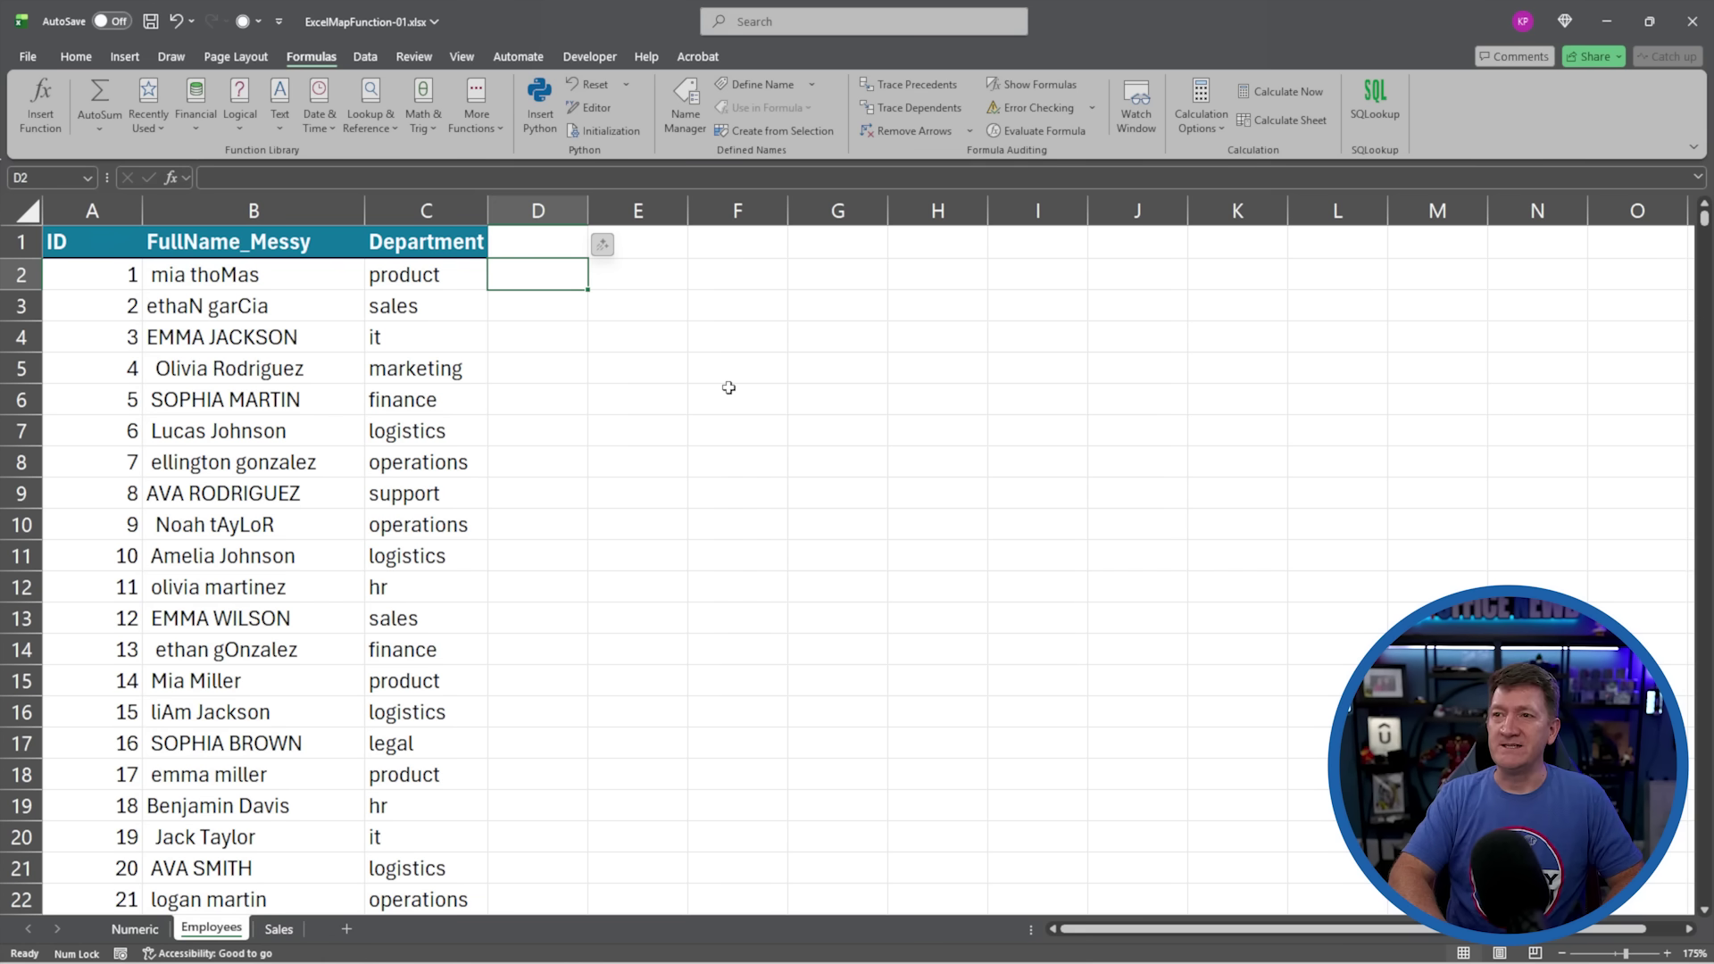
{"action": "type", "text": "=MAP"}
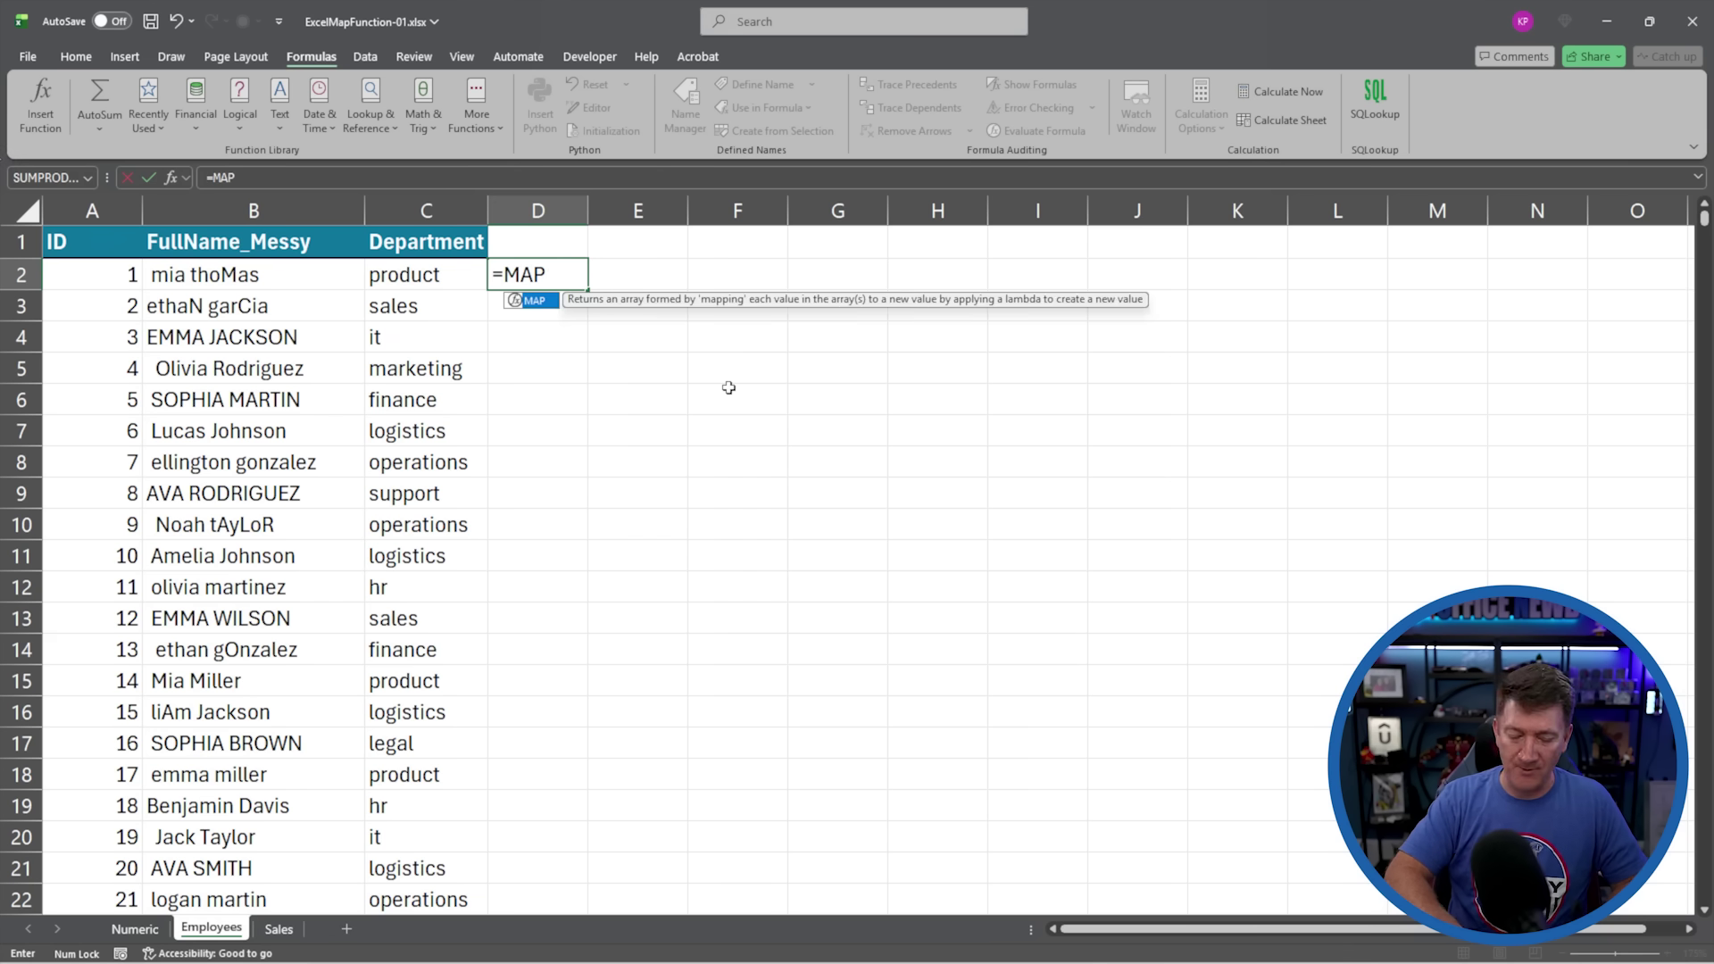
{"action": "type", "text": "("}
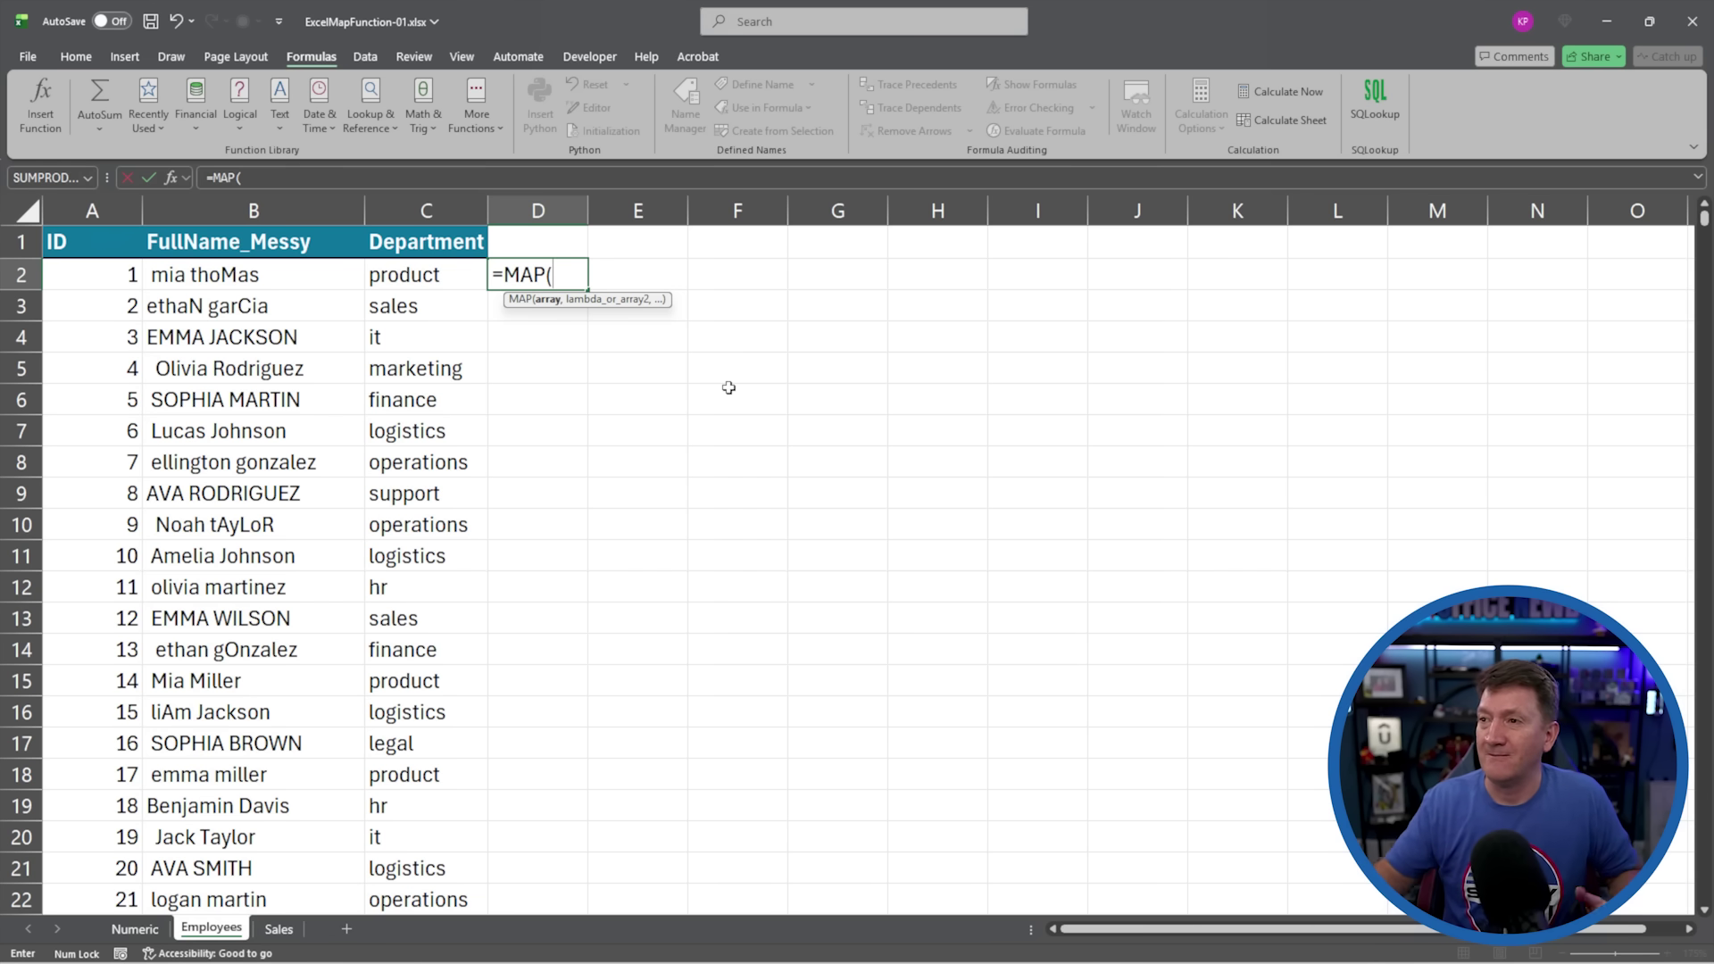
{"action": "left_click", "coordinate": [195, 282]}
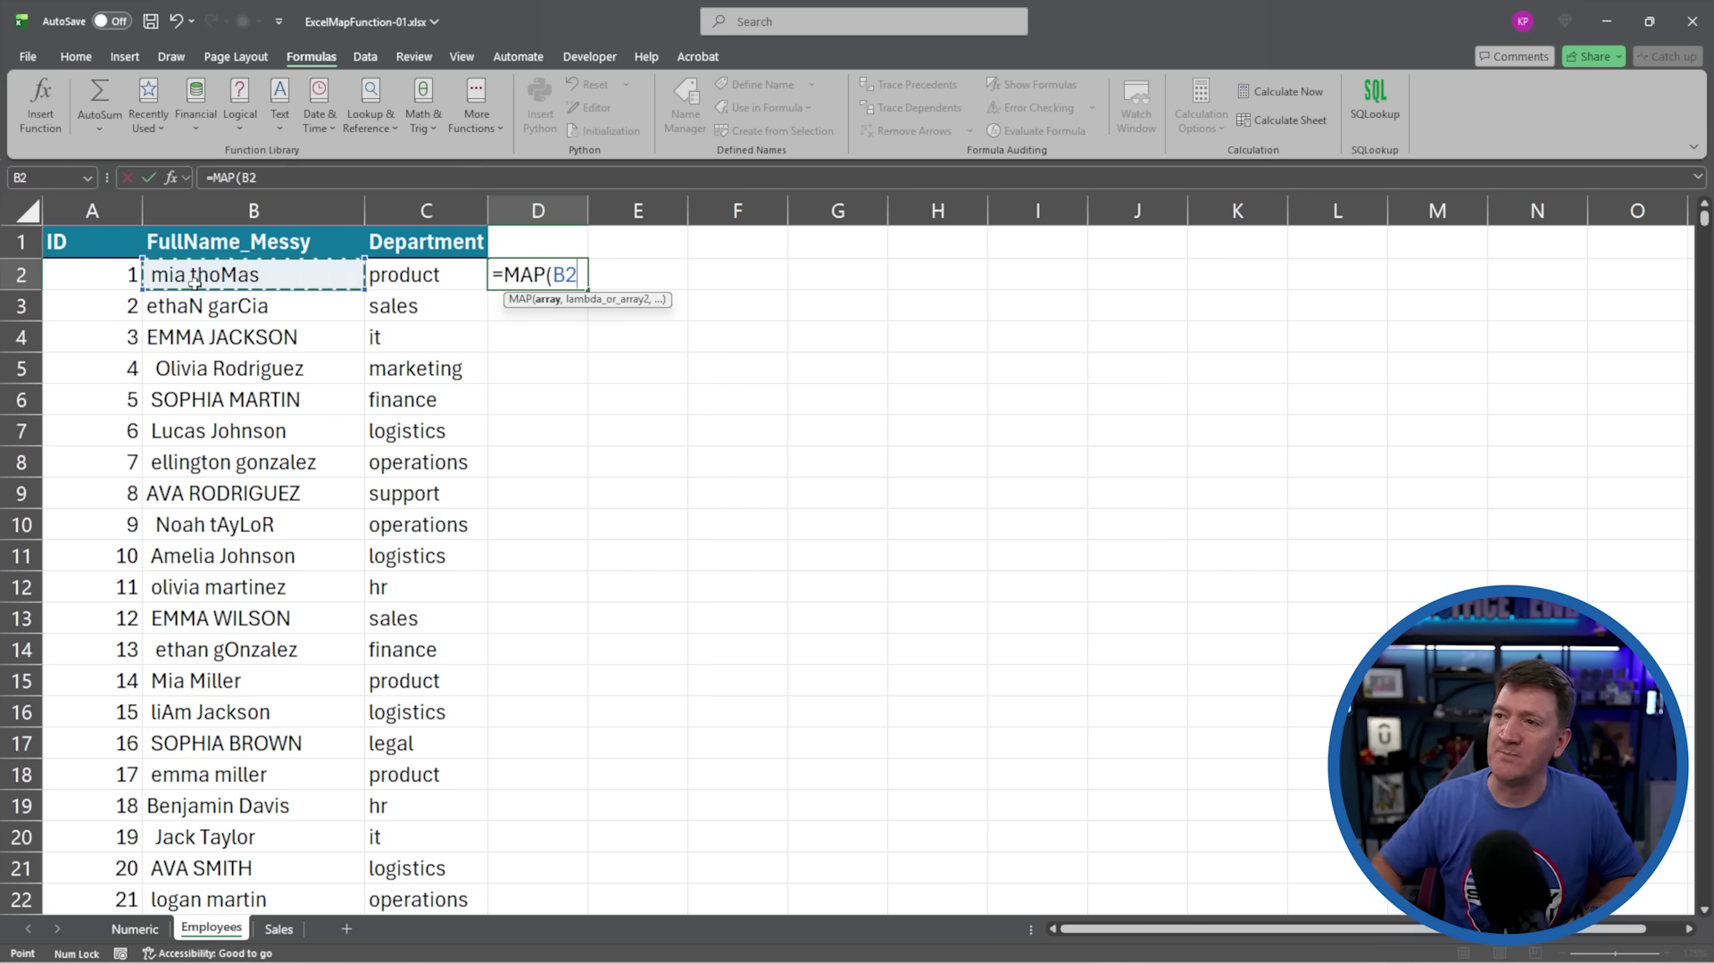
{"action": "key", "text": "ctrl+shift+Down"}
{"action": "scroll", "coordinate": [568, 275], "scroll_direction": "up", "scroll_amount": 20}
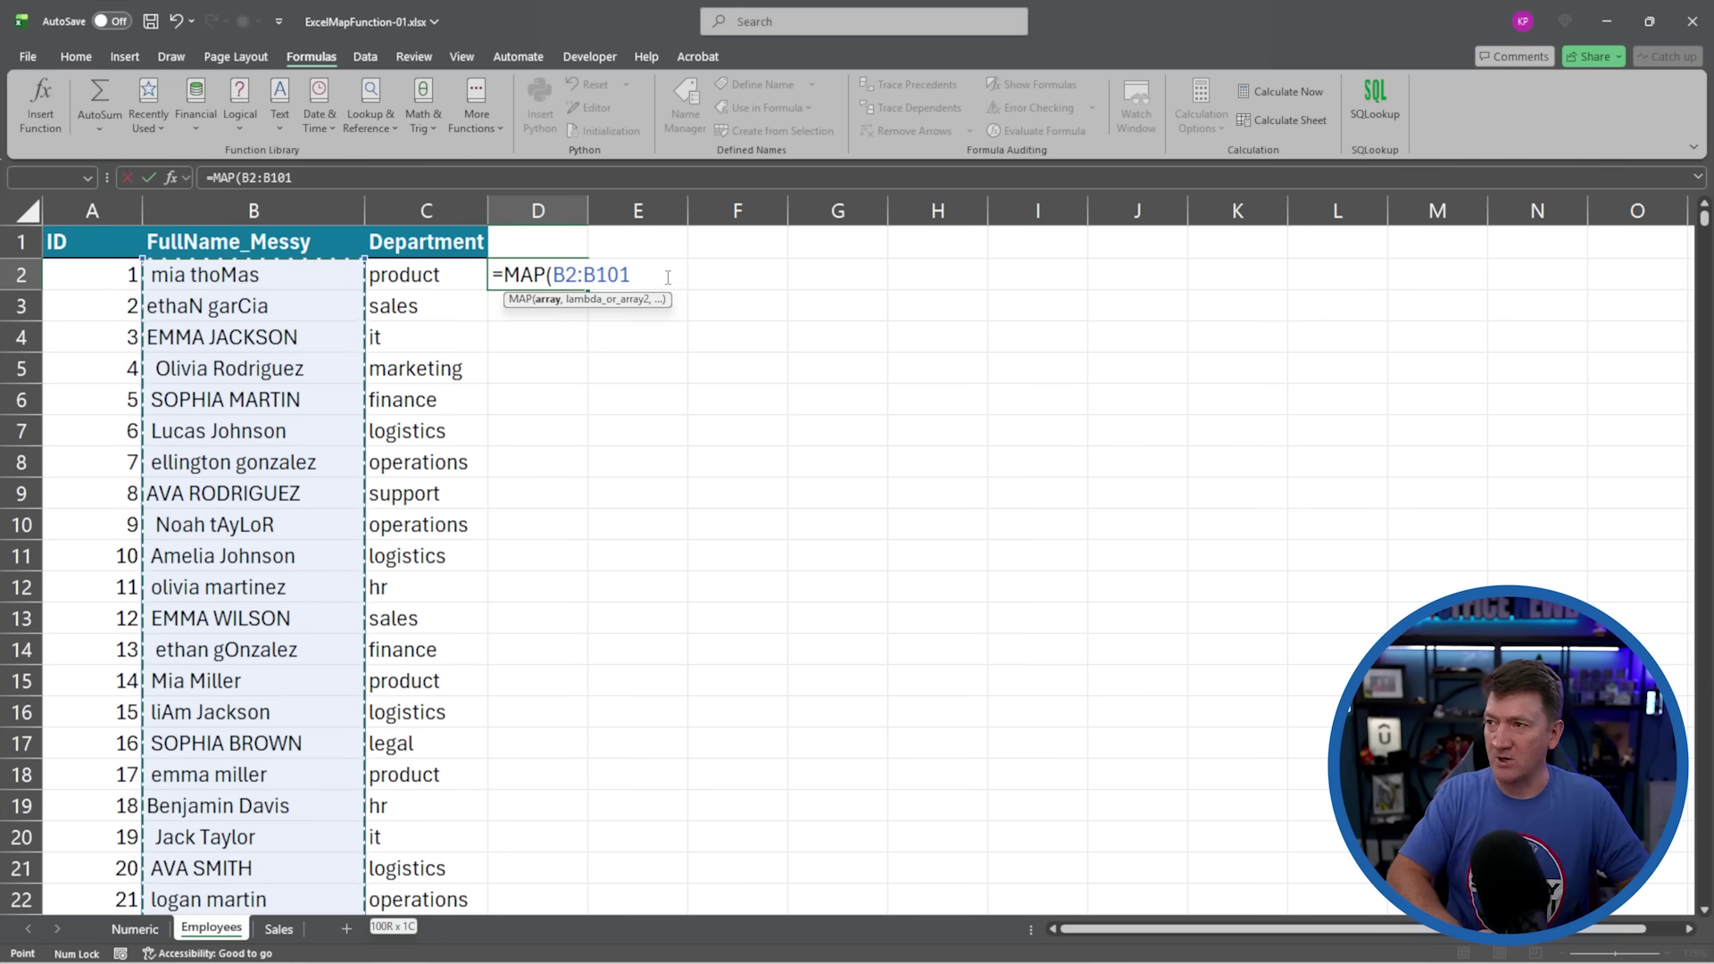
{"action": "type", "text": ","}
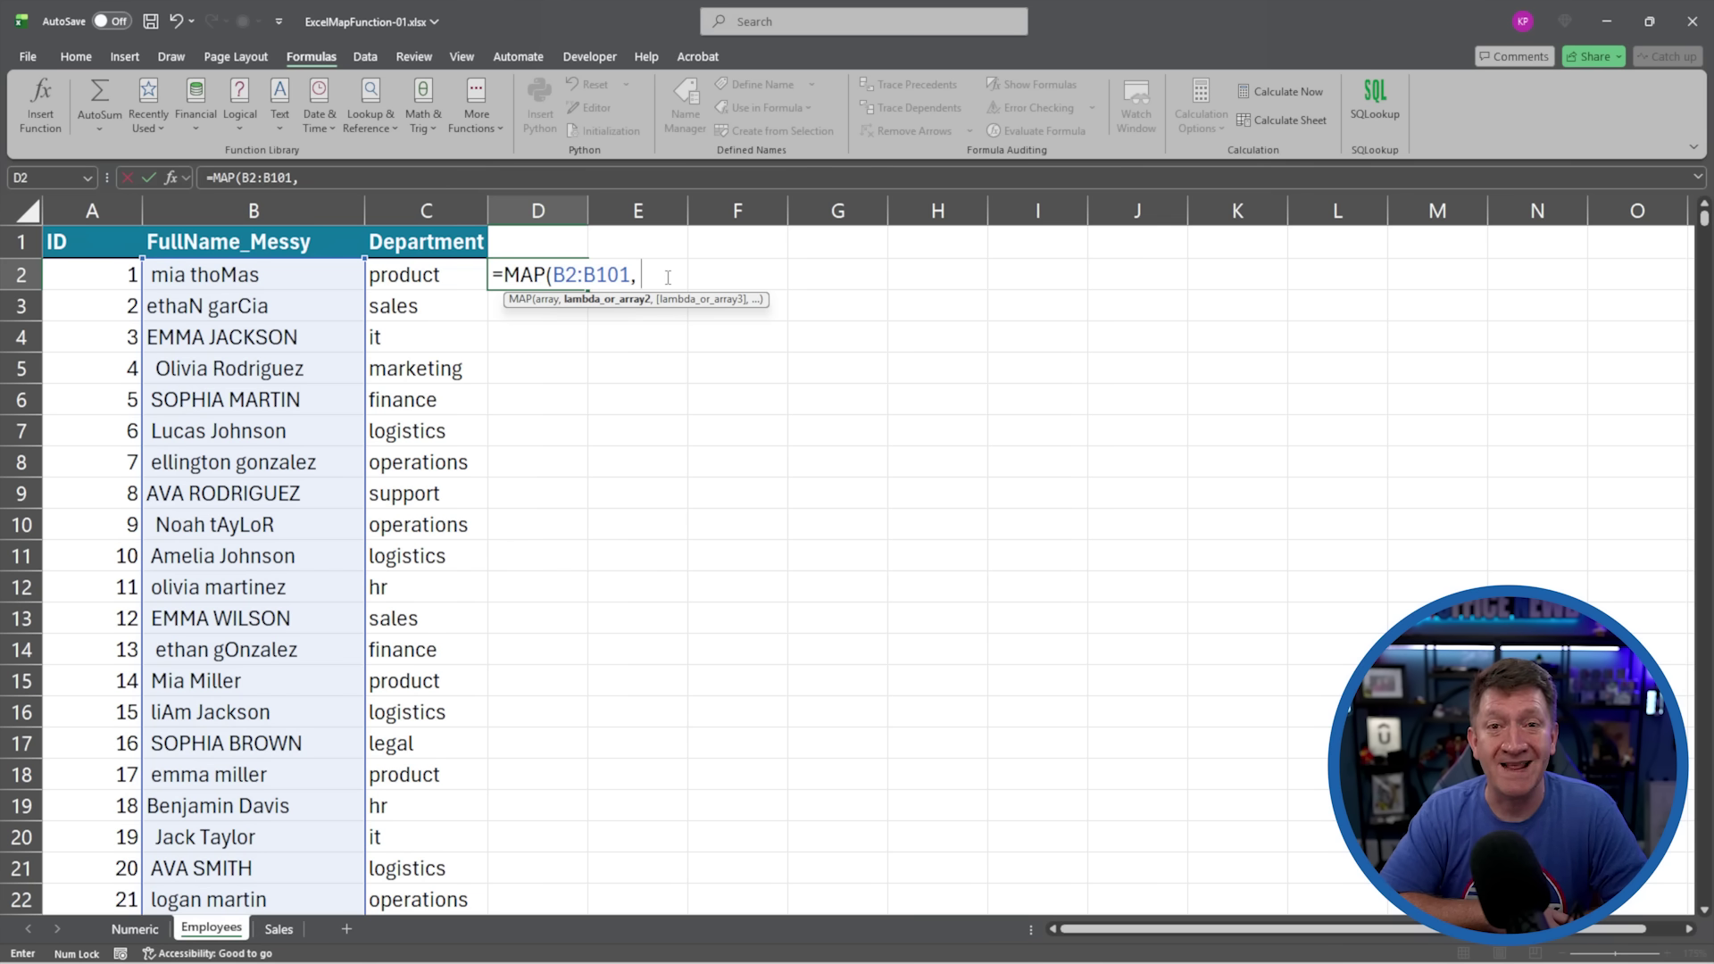
Step: Add LAMBDA(curName, TRIM(PROPER(curName))) and commit so cleaned names spill down column D
{"action": "type", "text": "lam"}
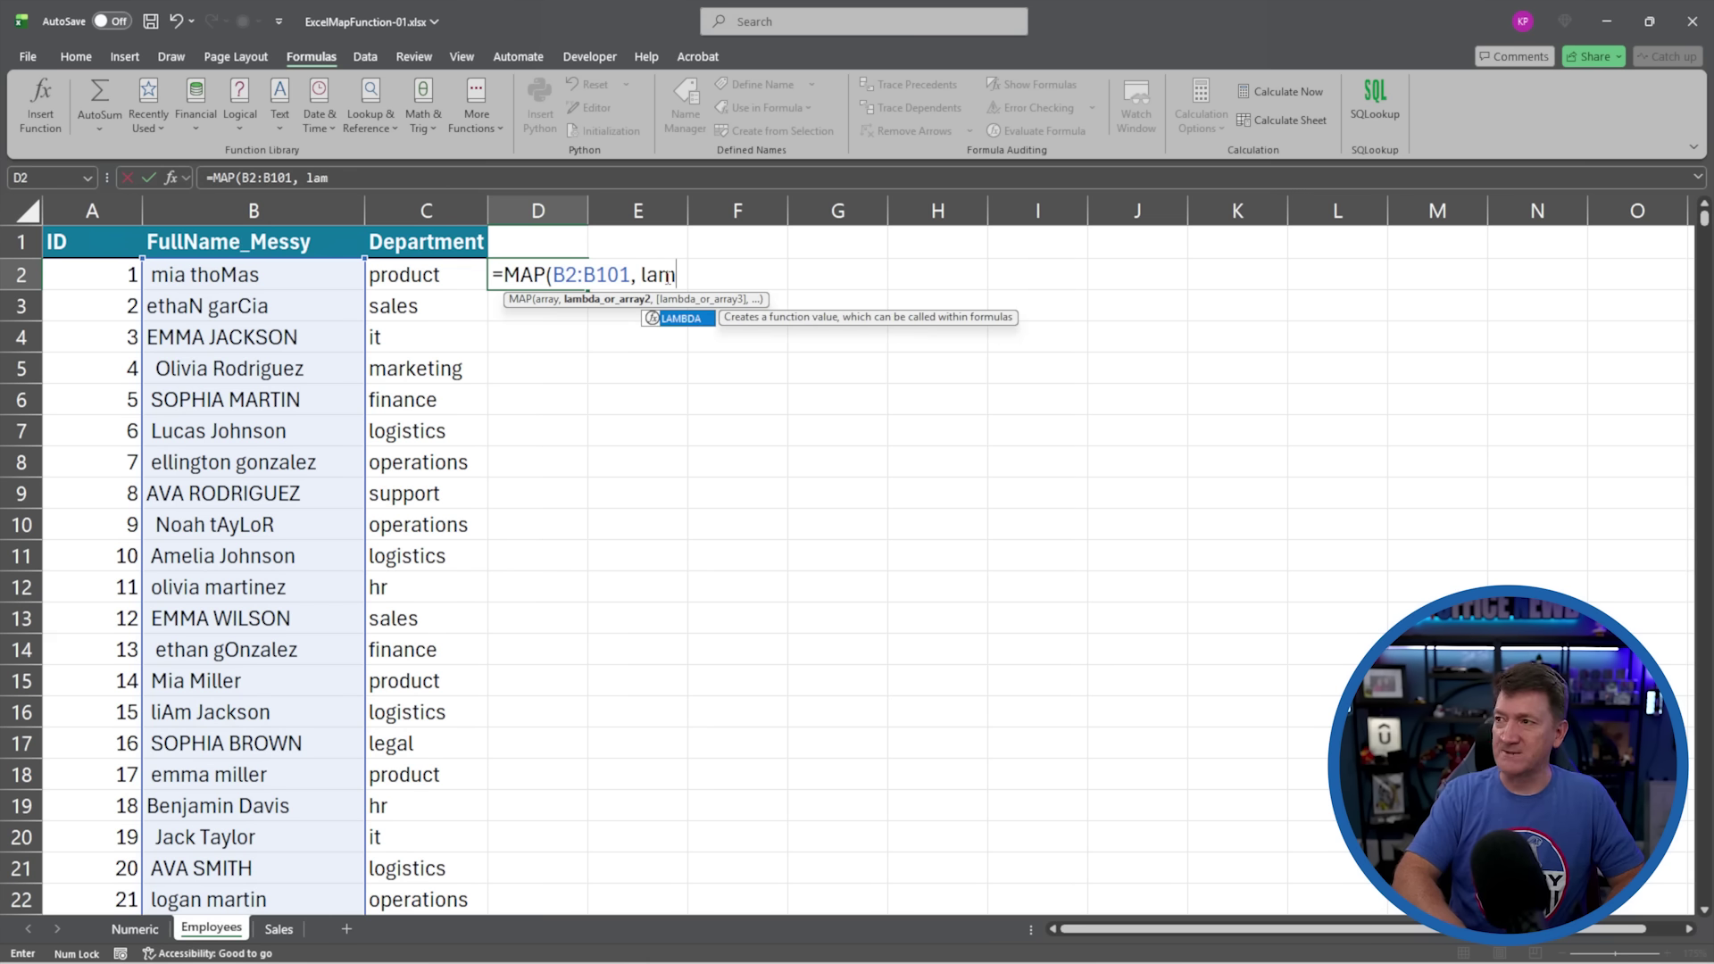
{"action": "key", "text": "Tab"}
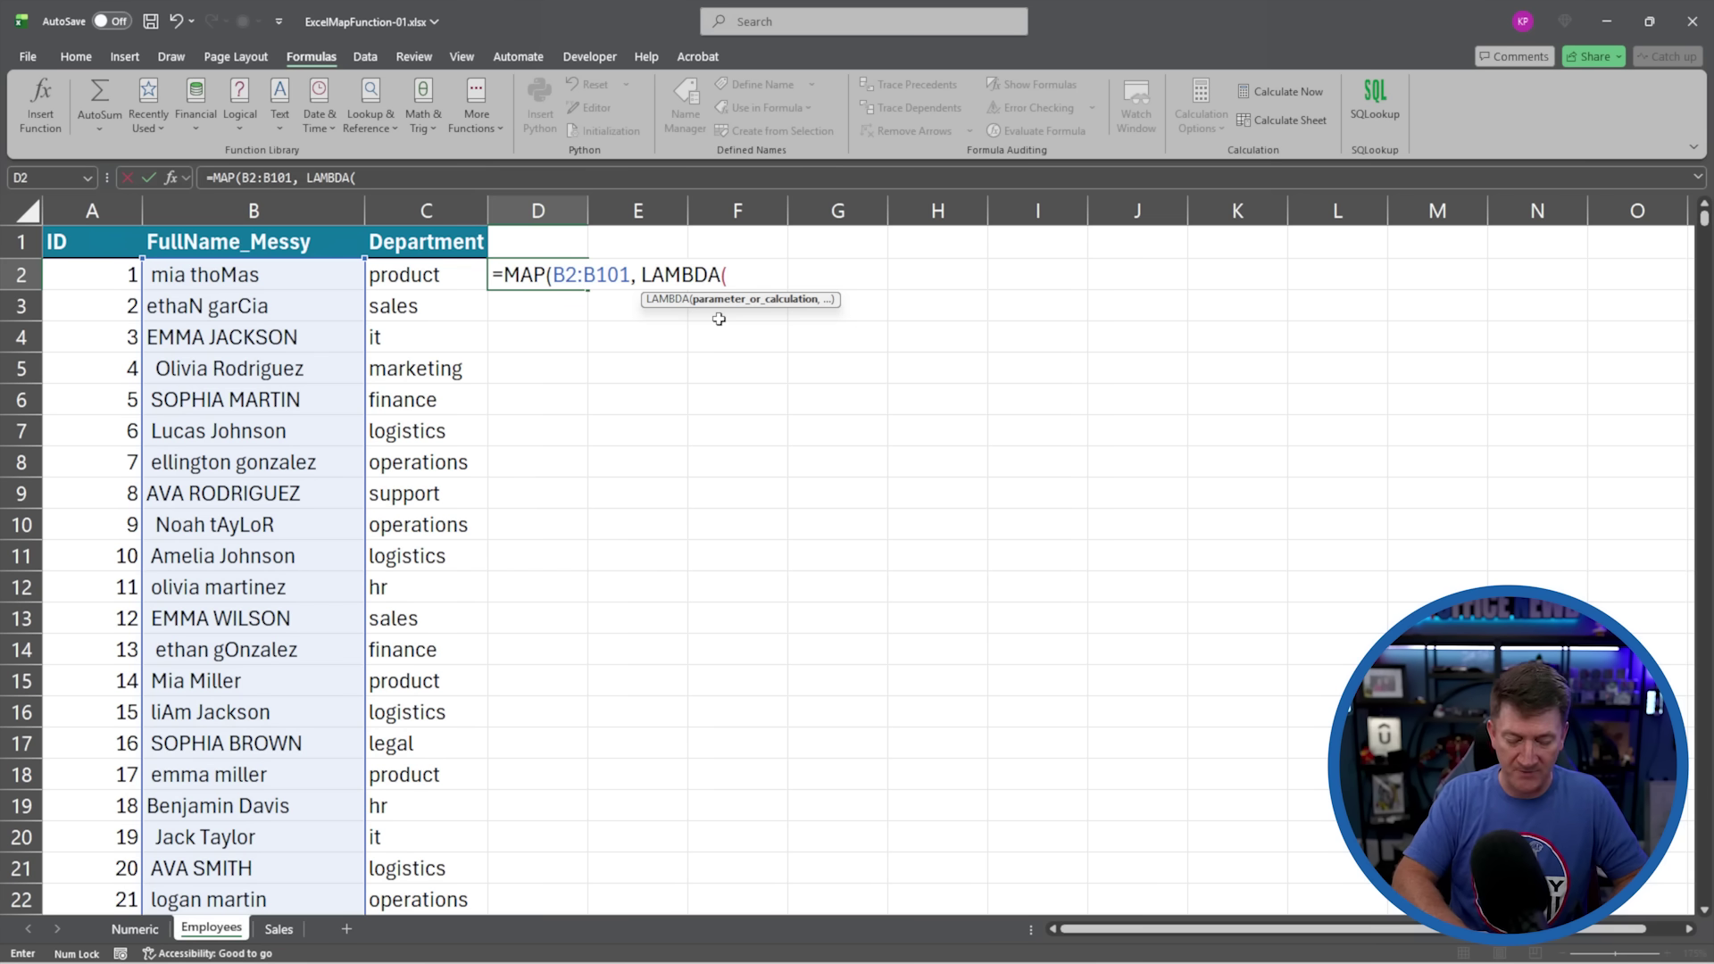
{"action": "type", "text": "cur"}
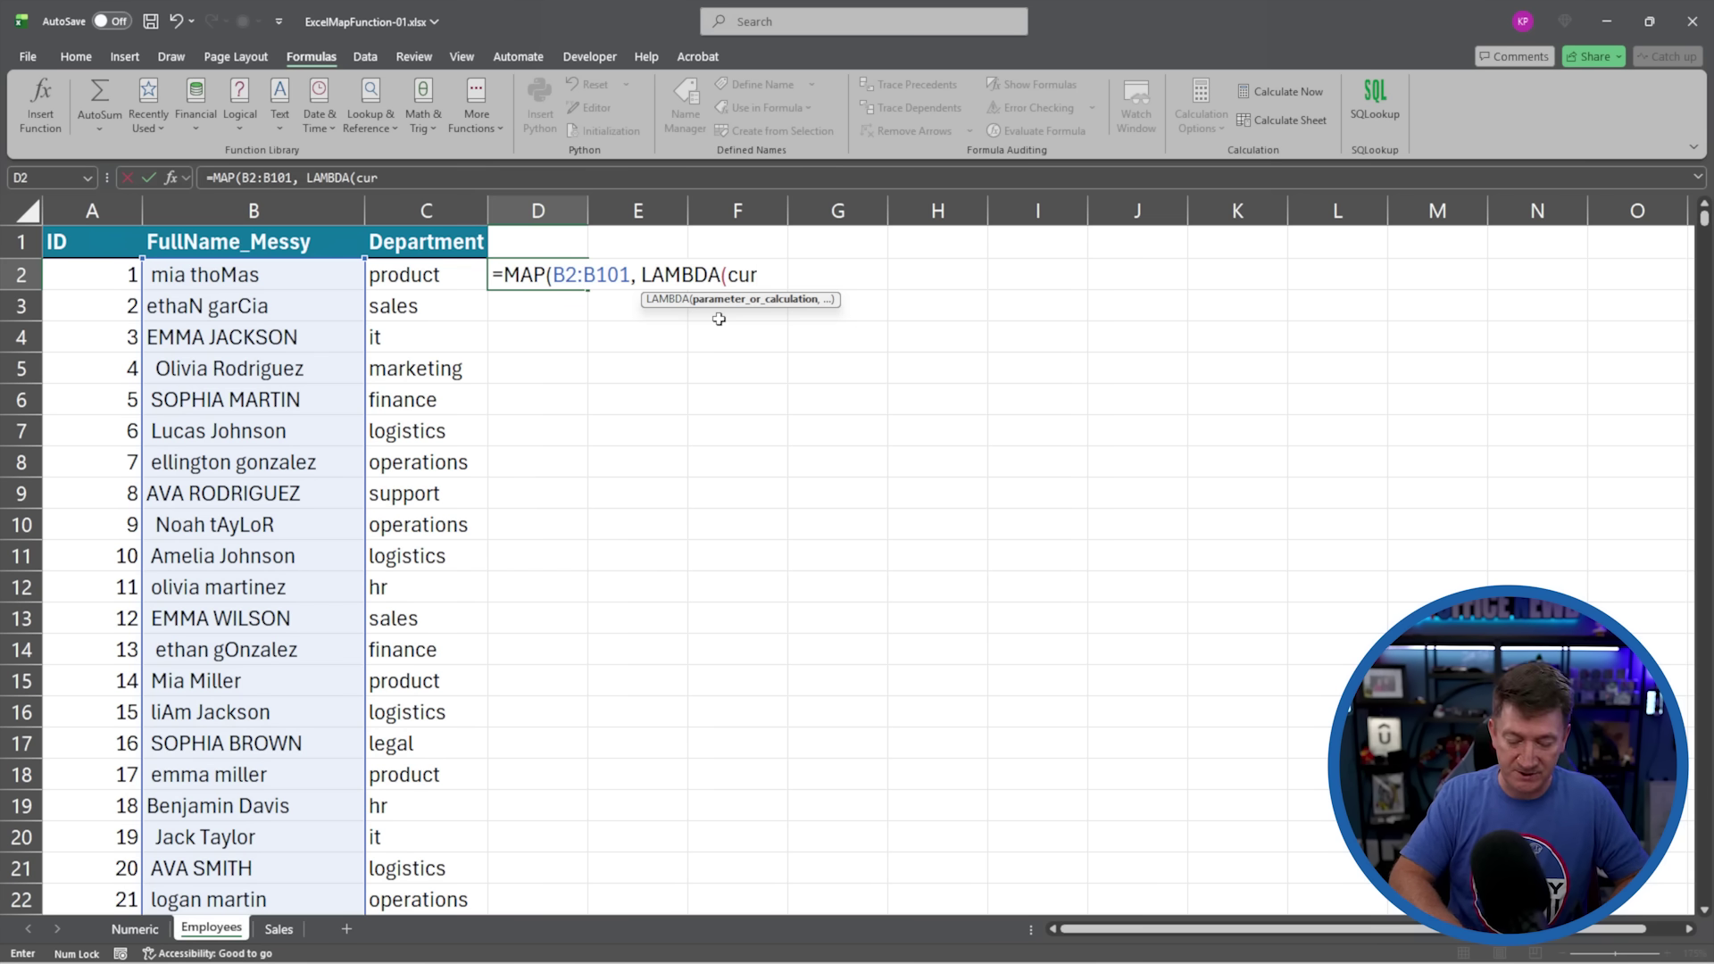
{"action": "type", "text": "Name"}
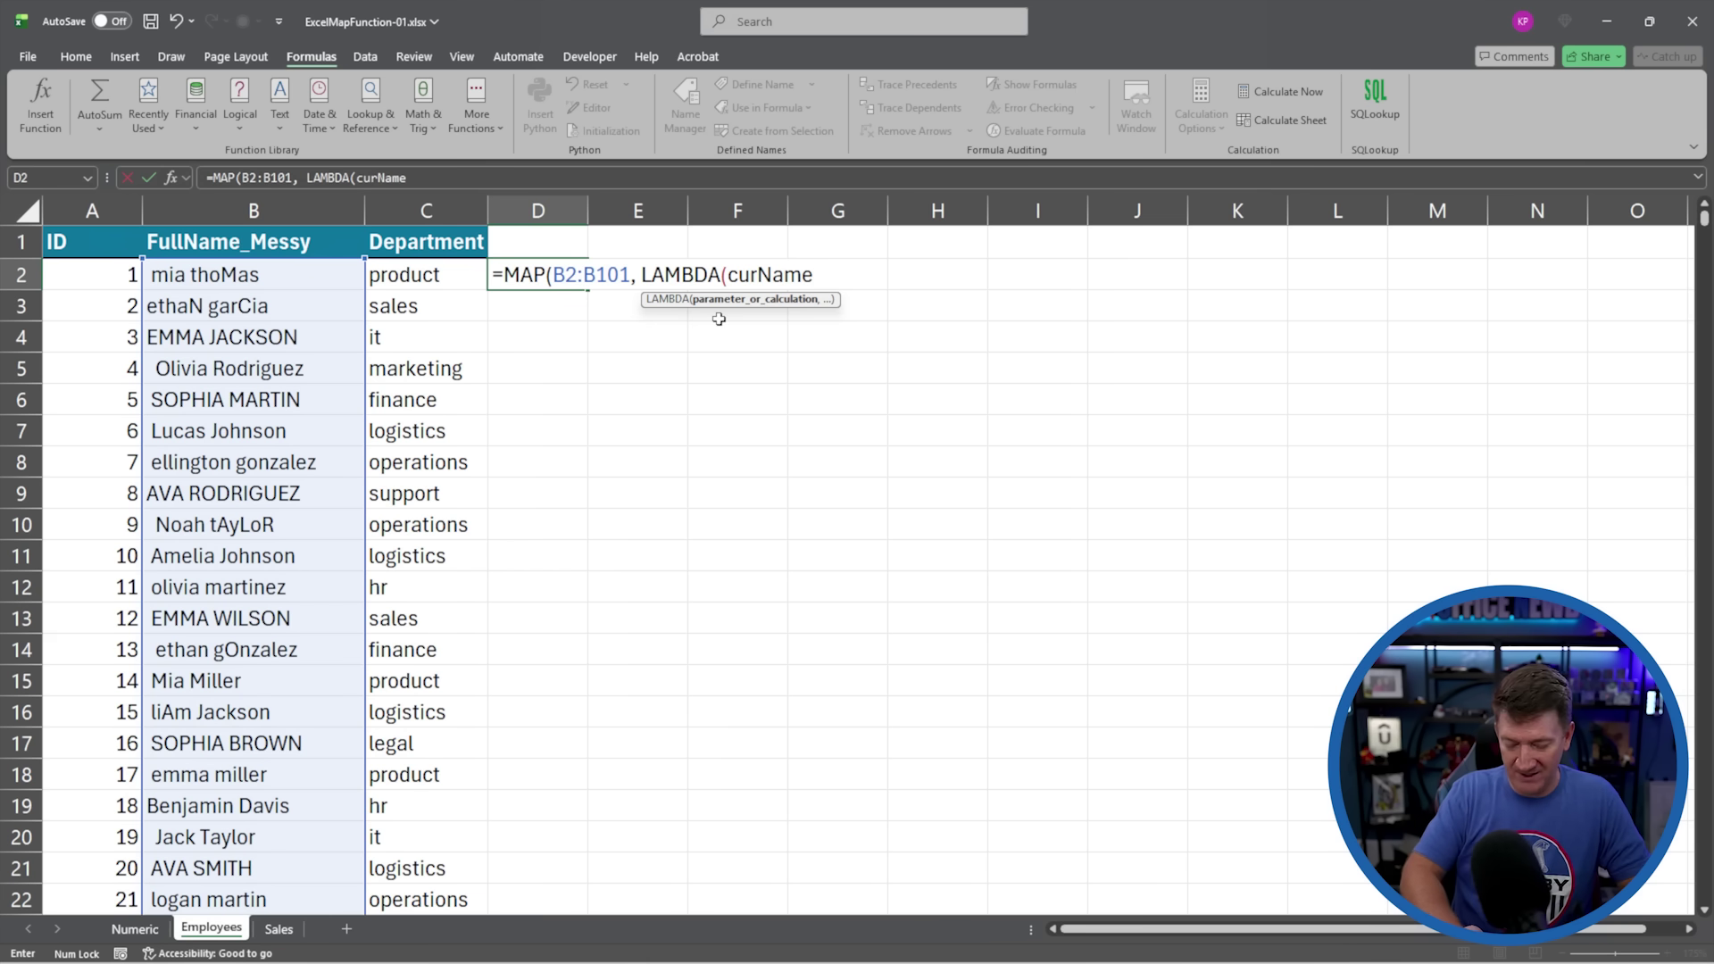
{"action": "type", "text": ","}
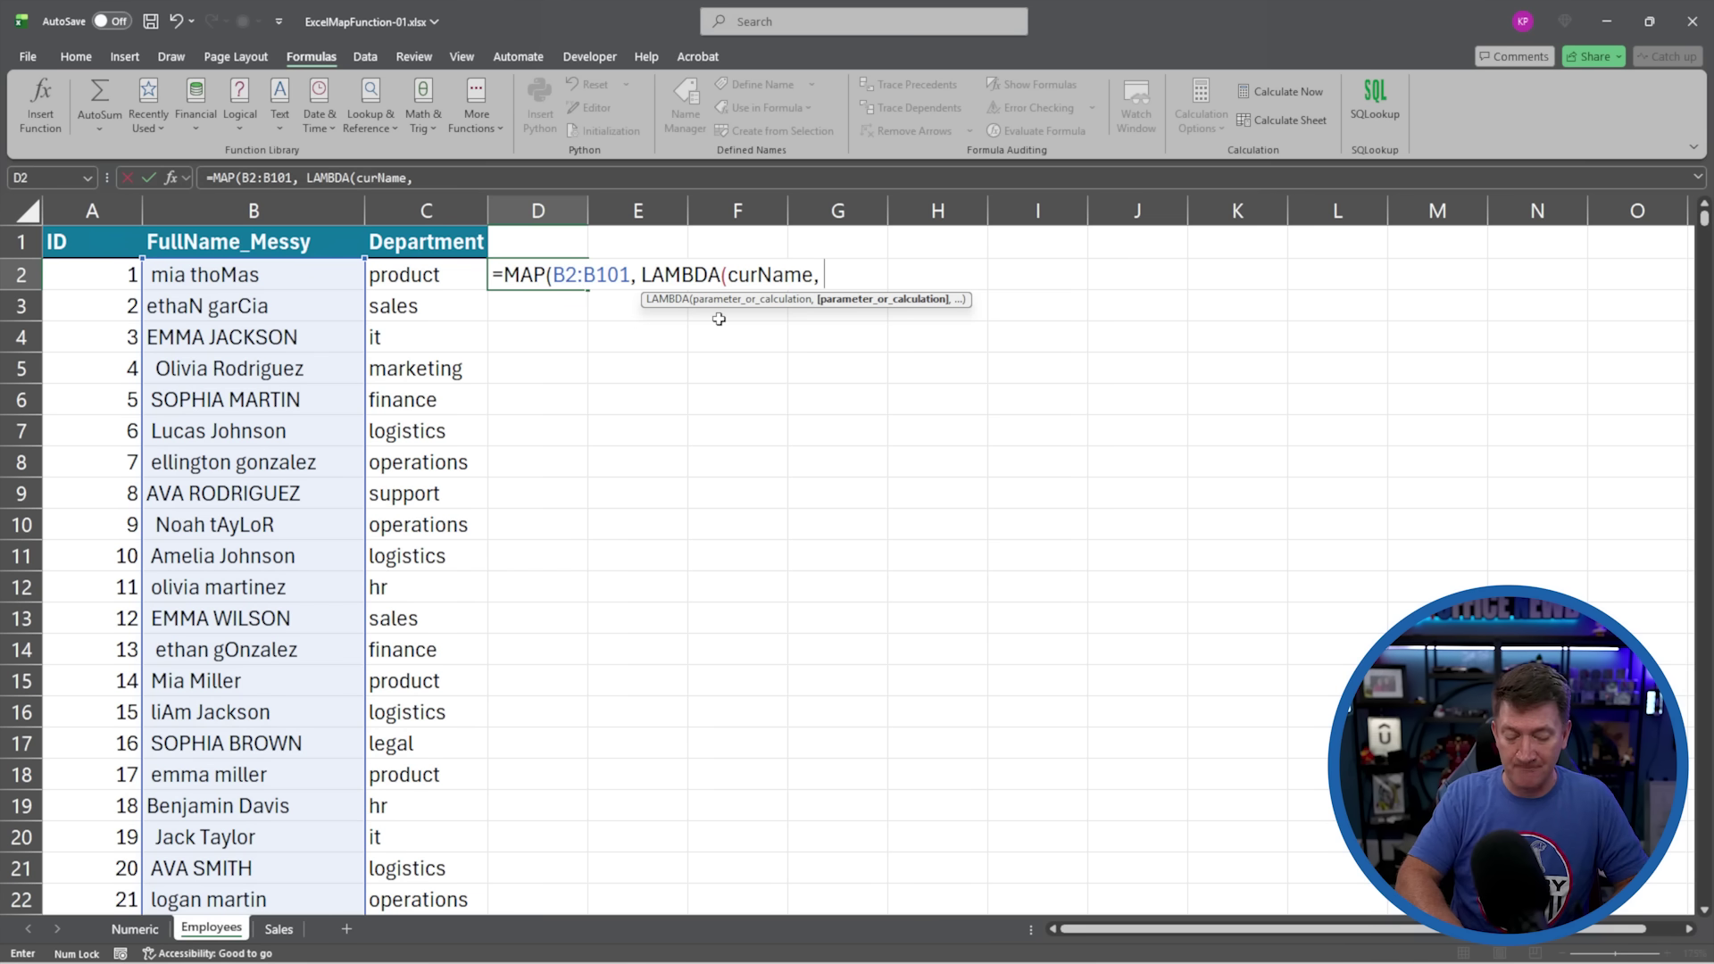
{"action": "type", "text": "TRIM"}
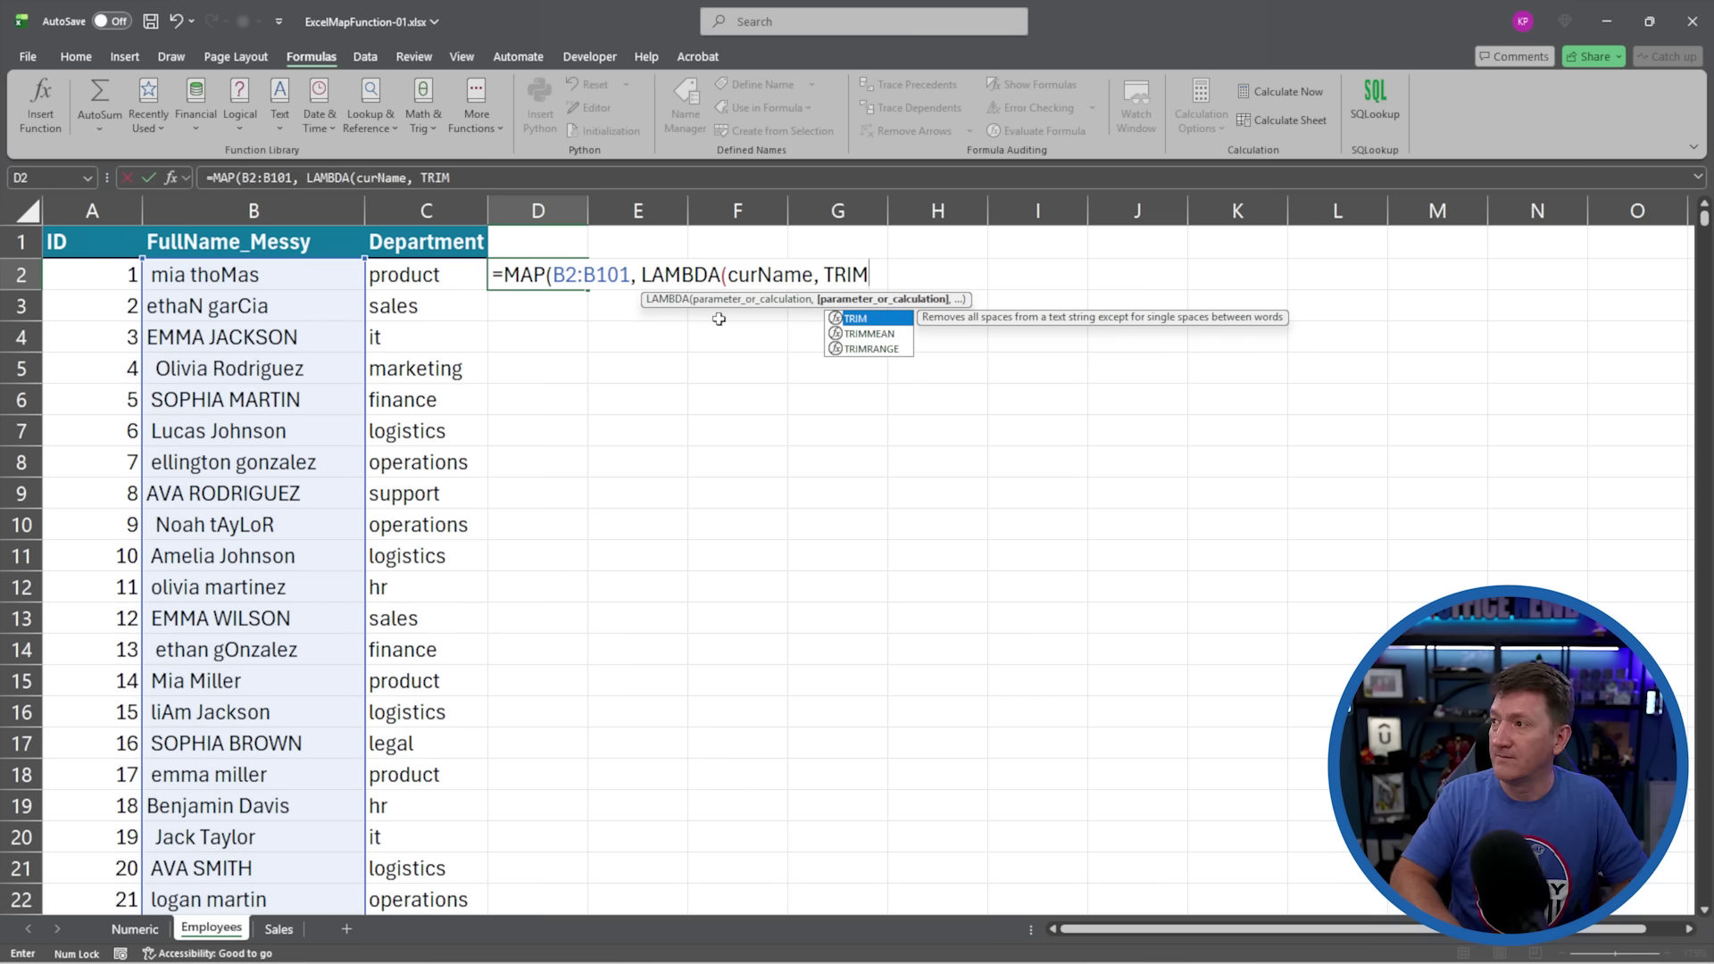
{"action": "type", "text": "("}
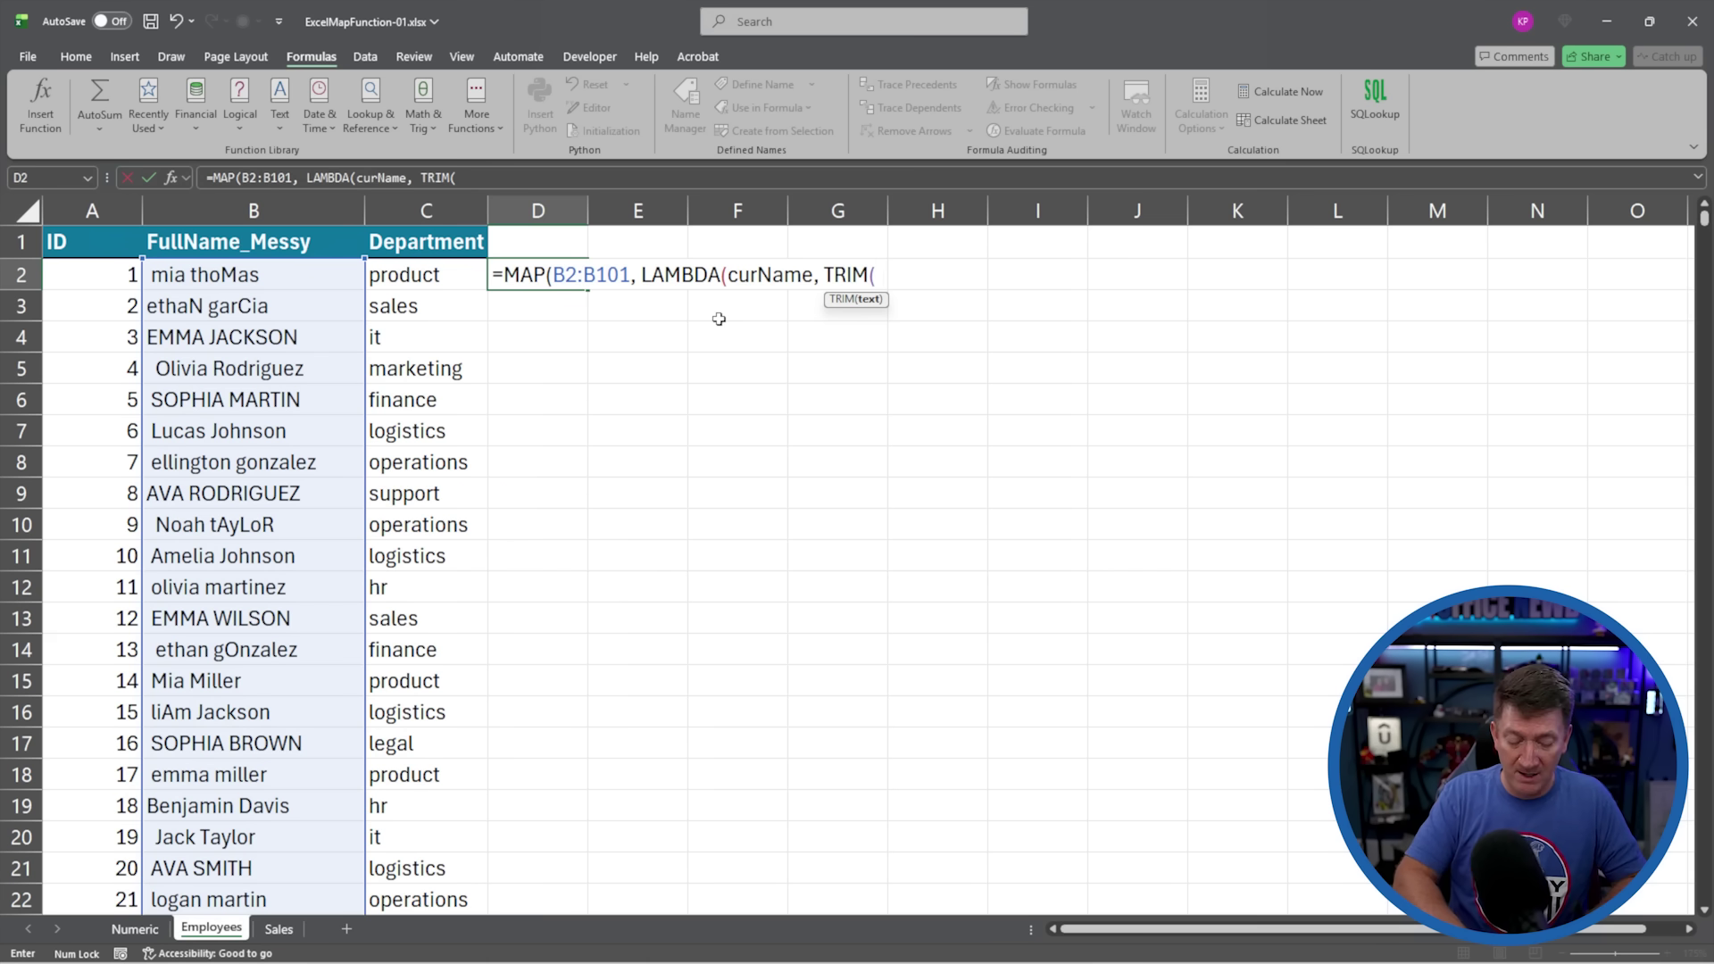
{"action": "type", "text": "PROPER"}
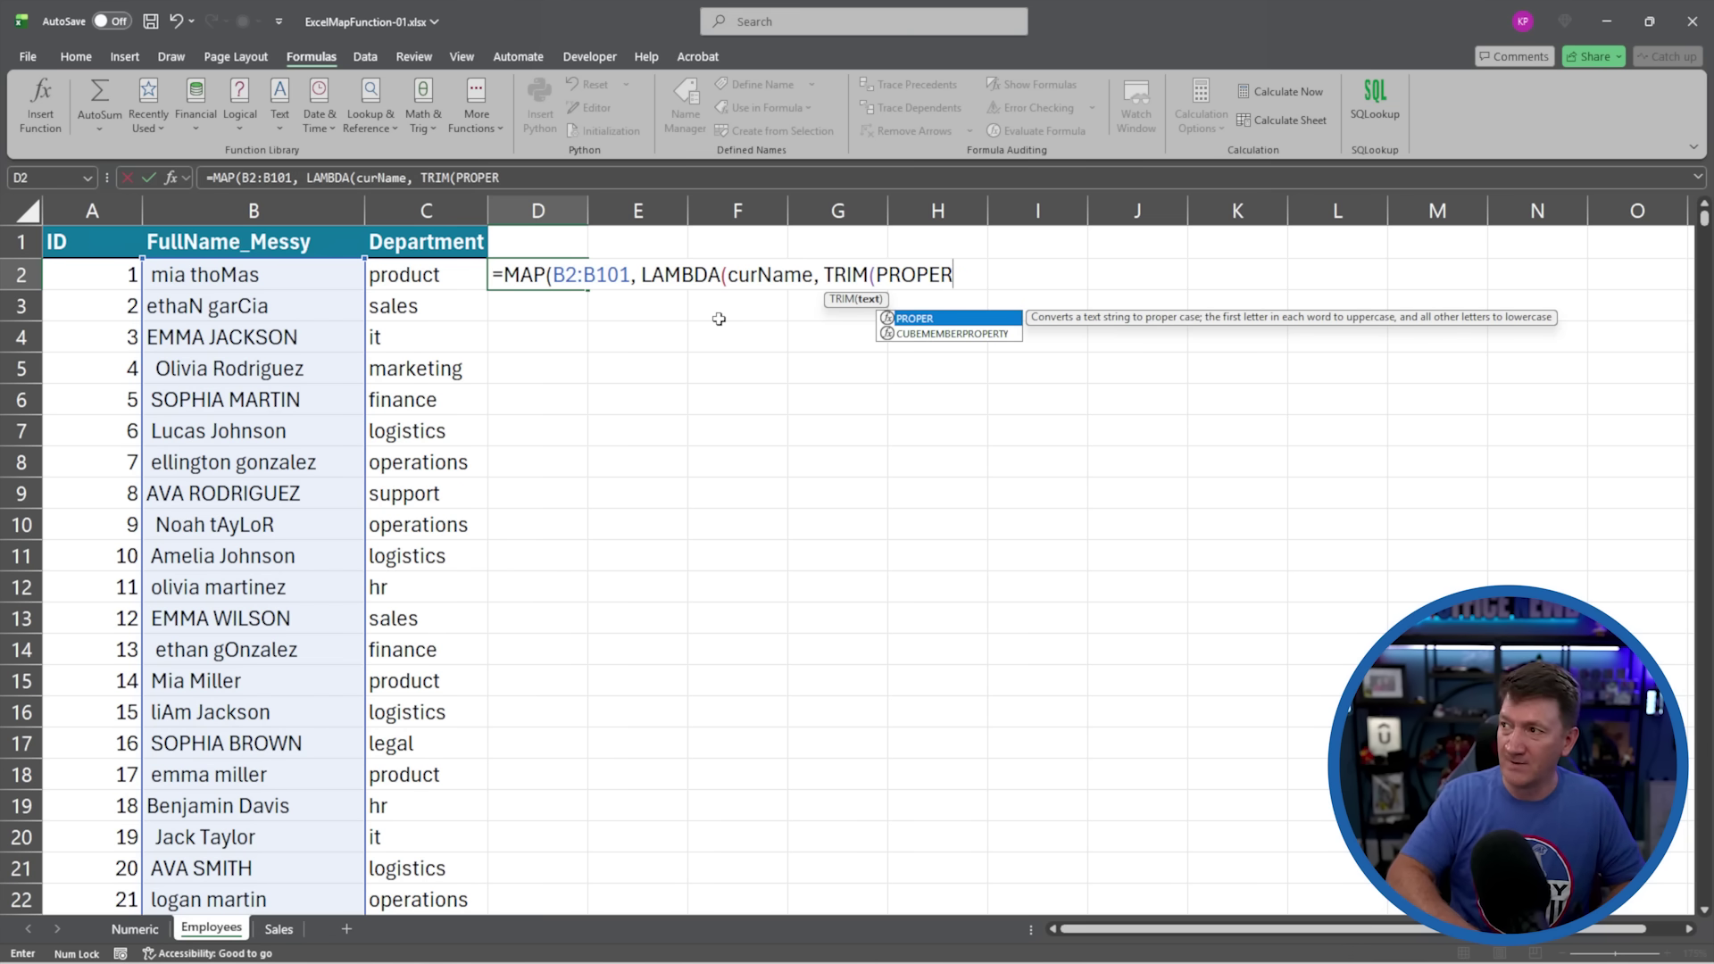
{"action": "type", "text": "("}
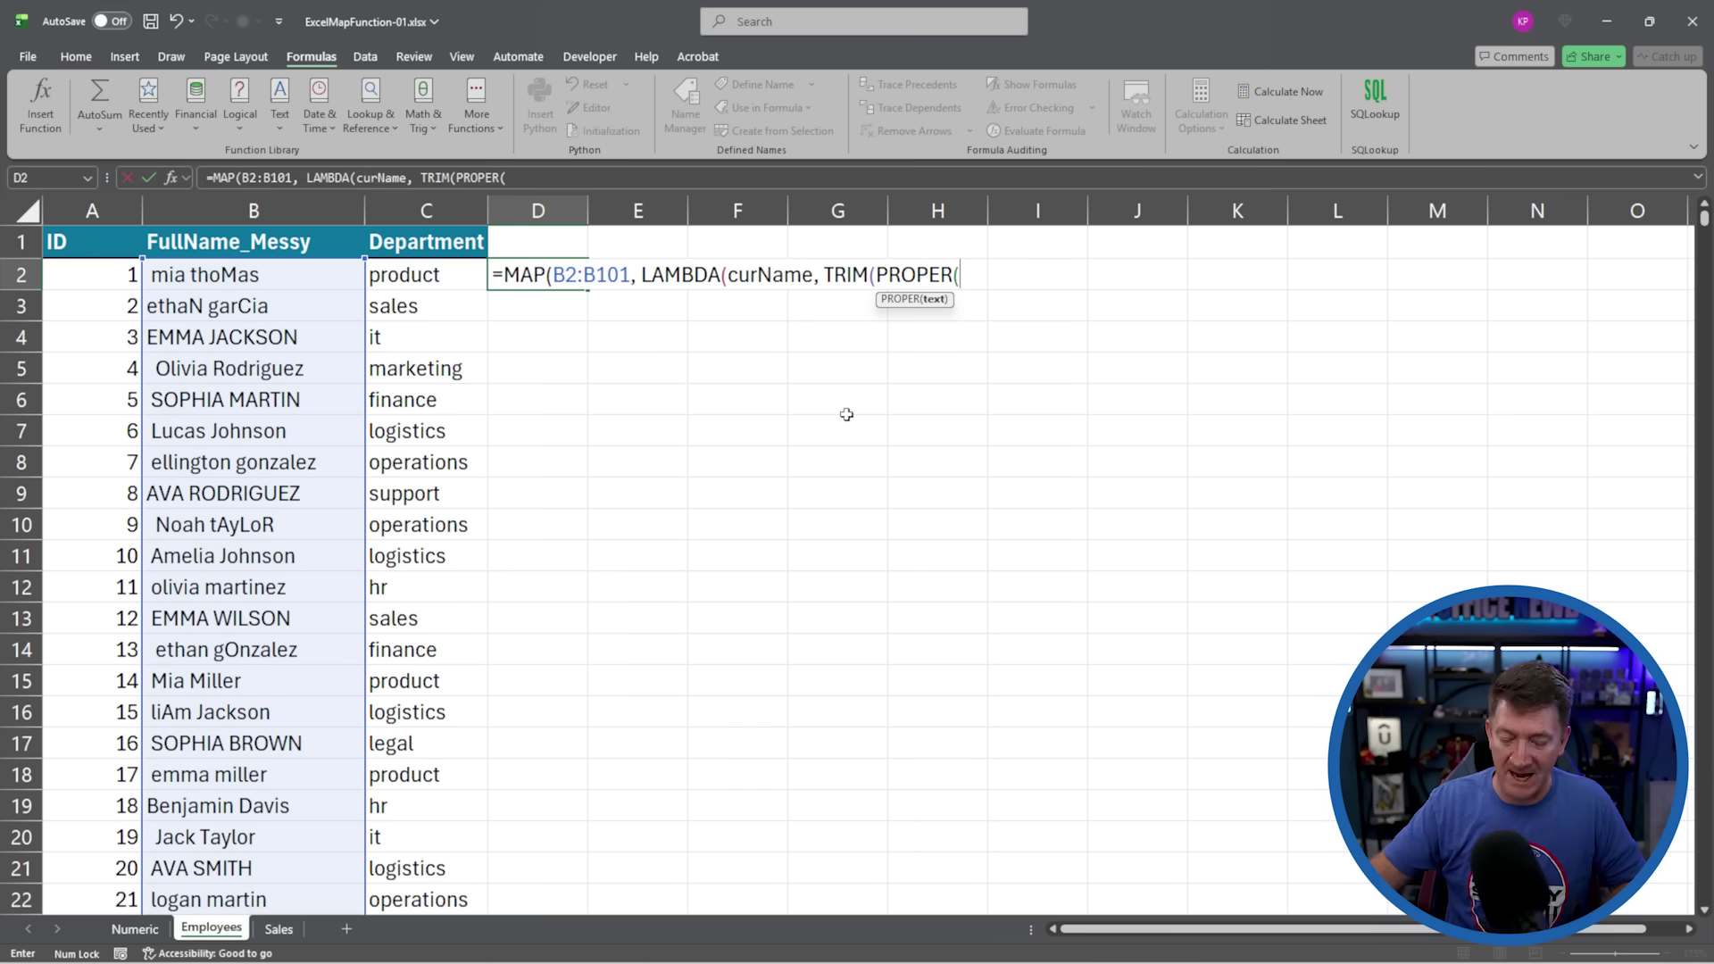
{"action": "type", "text": "curName"}
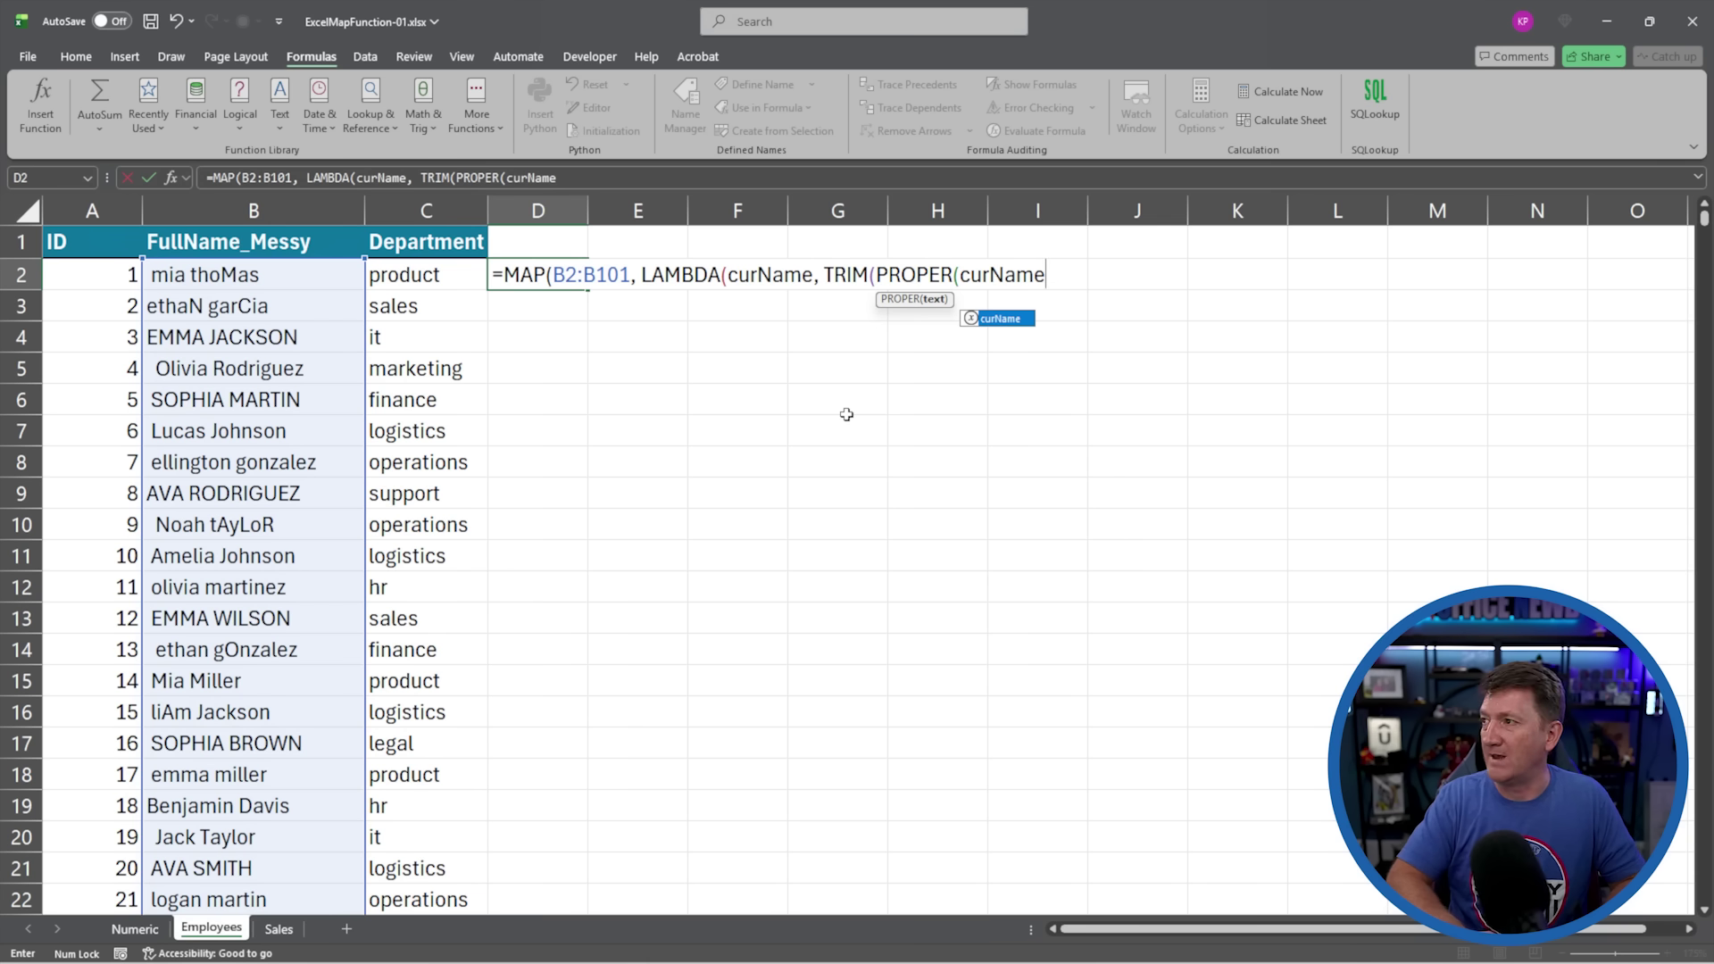
{"action": "type", "text": ")"}
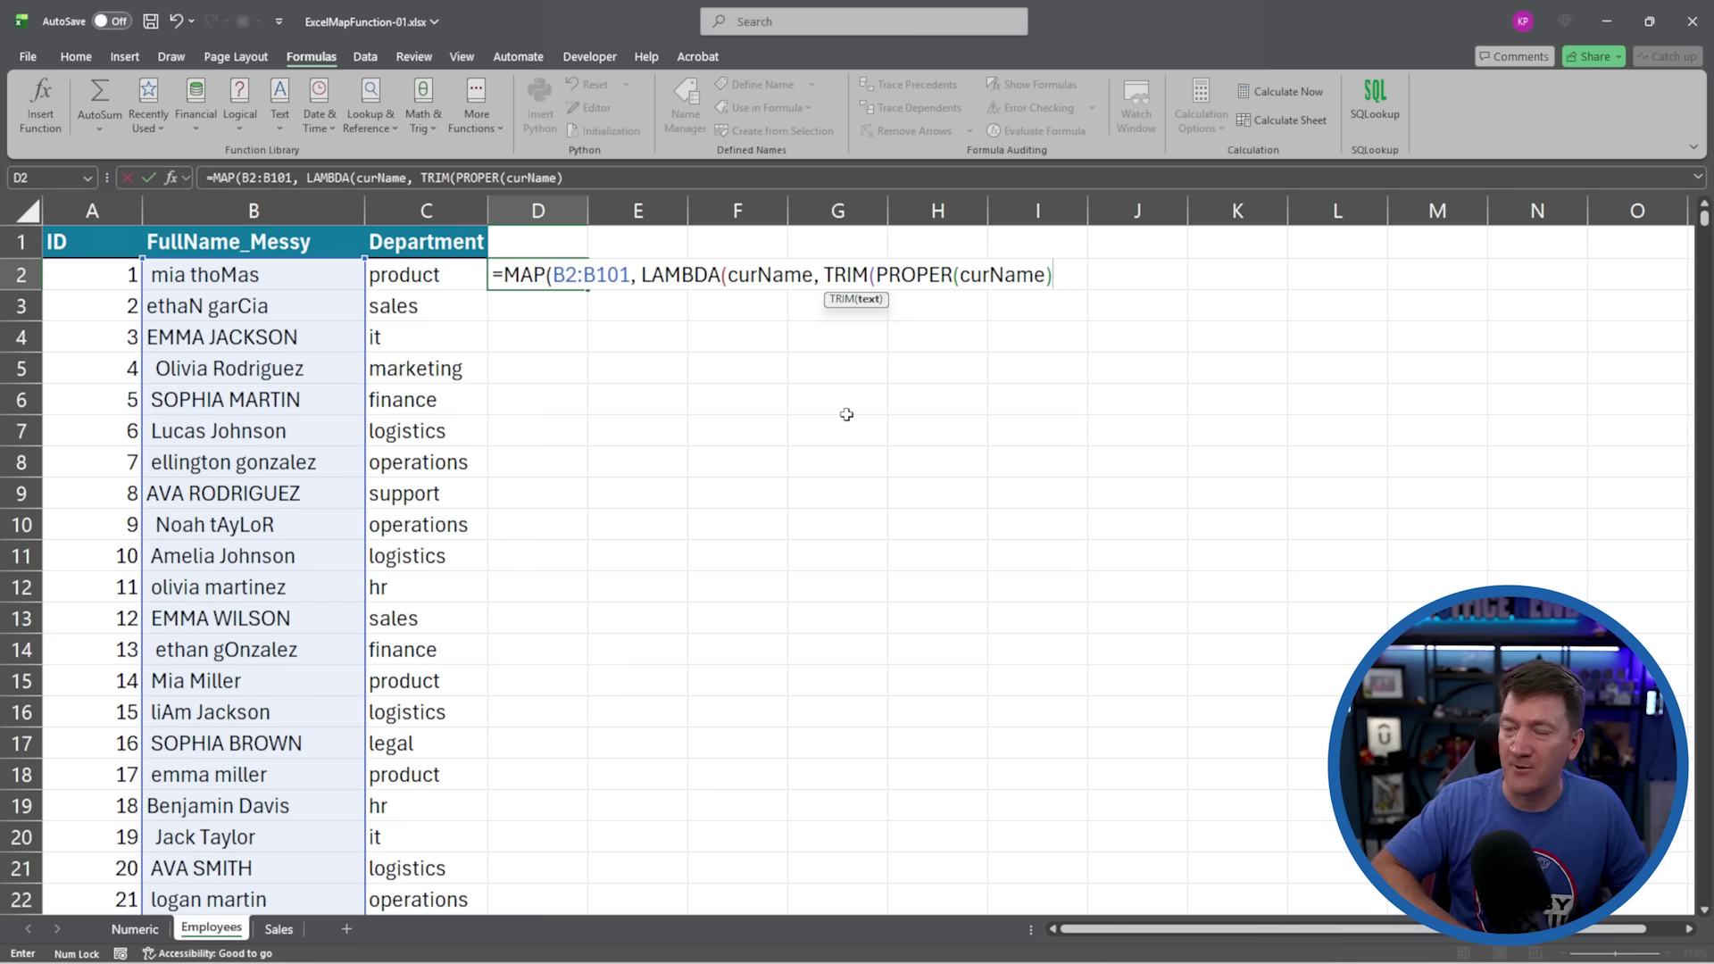
{"action": "type", "text": "))"}
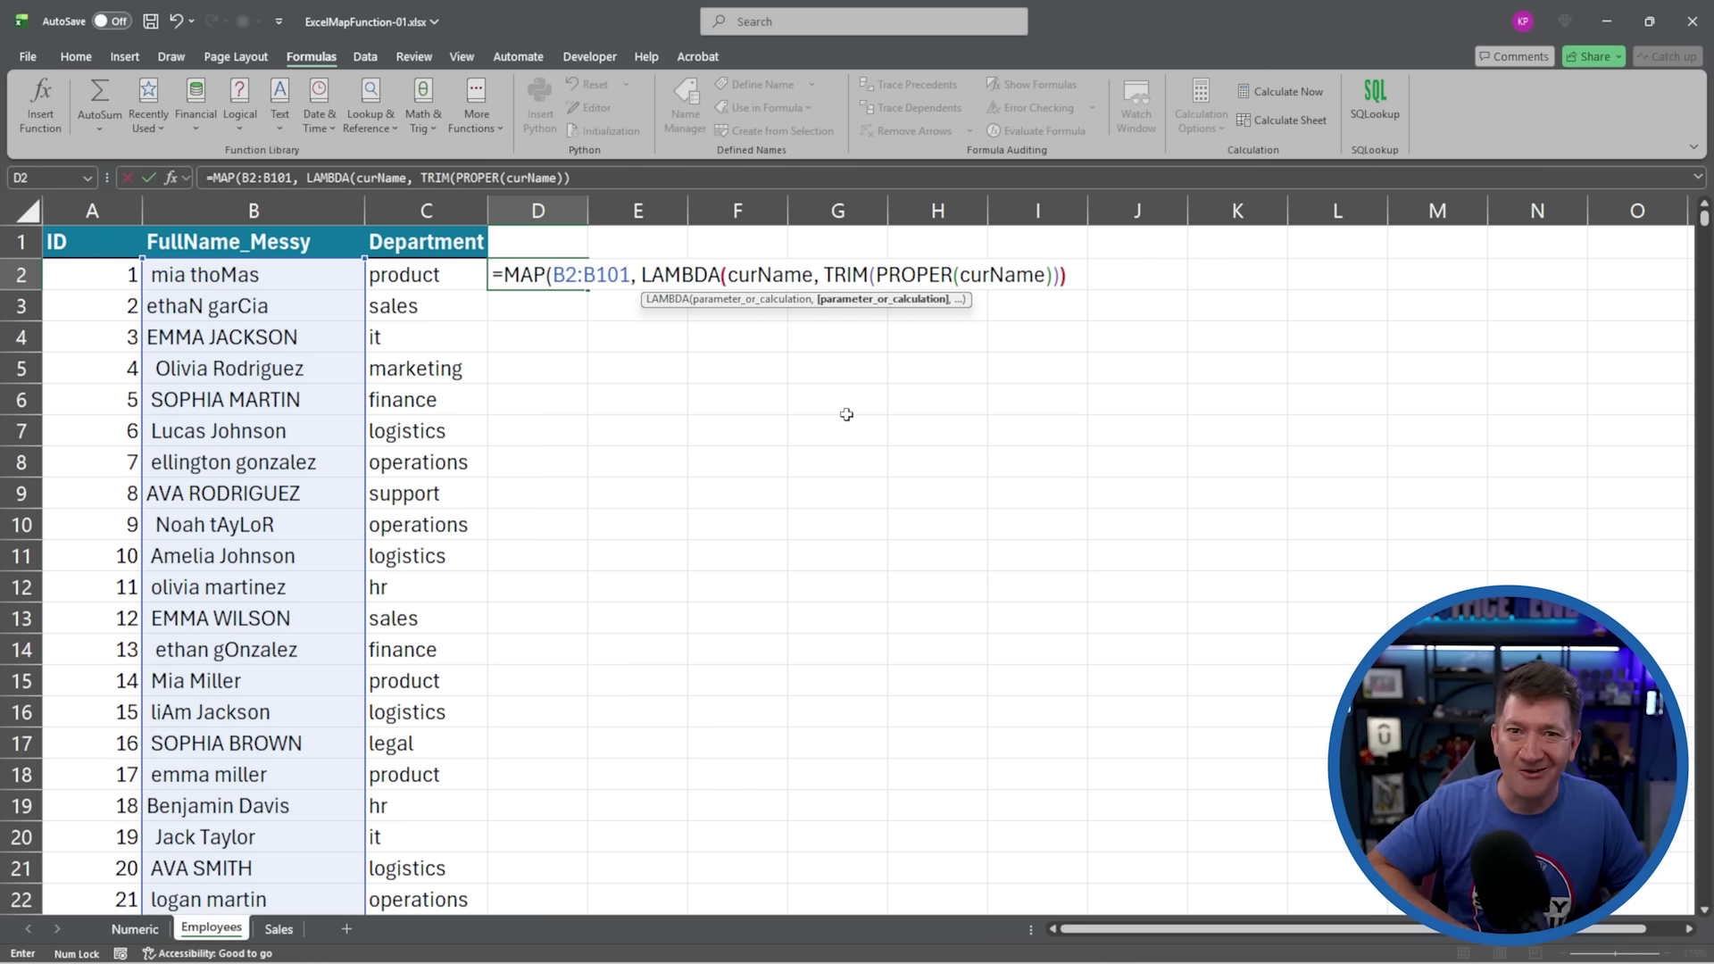
{"action": "type", "text": ")"}
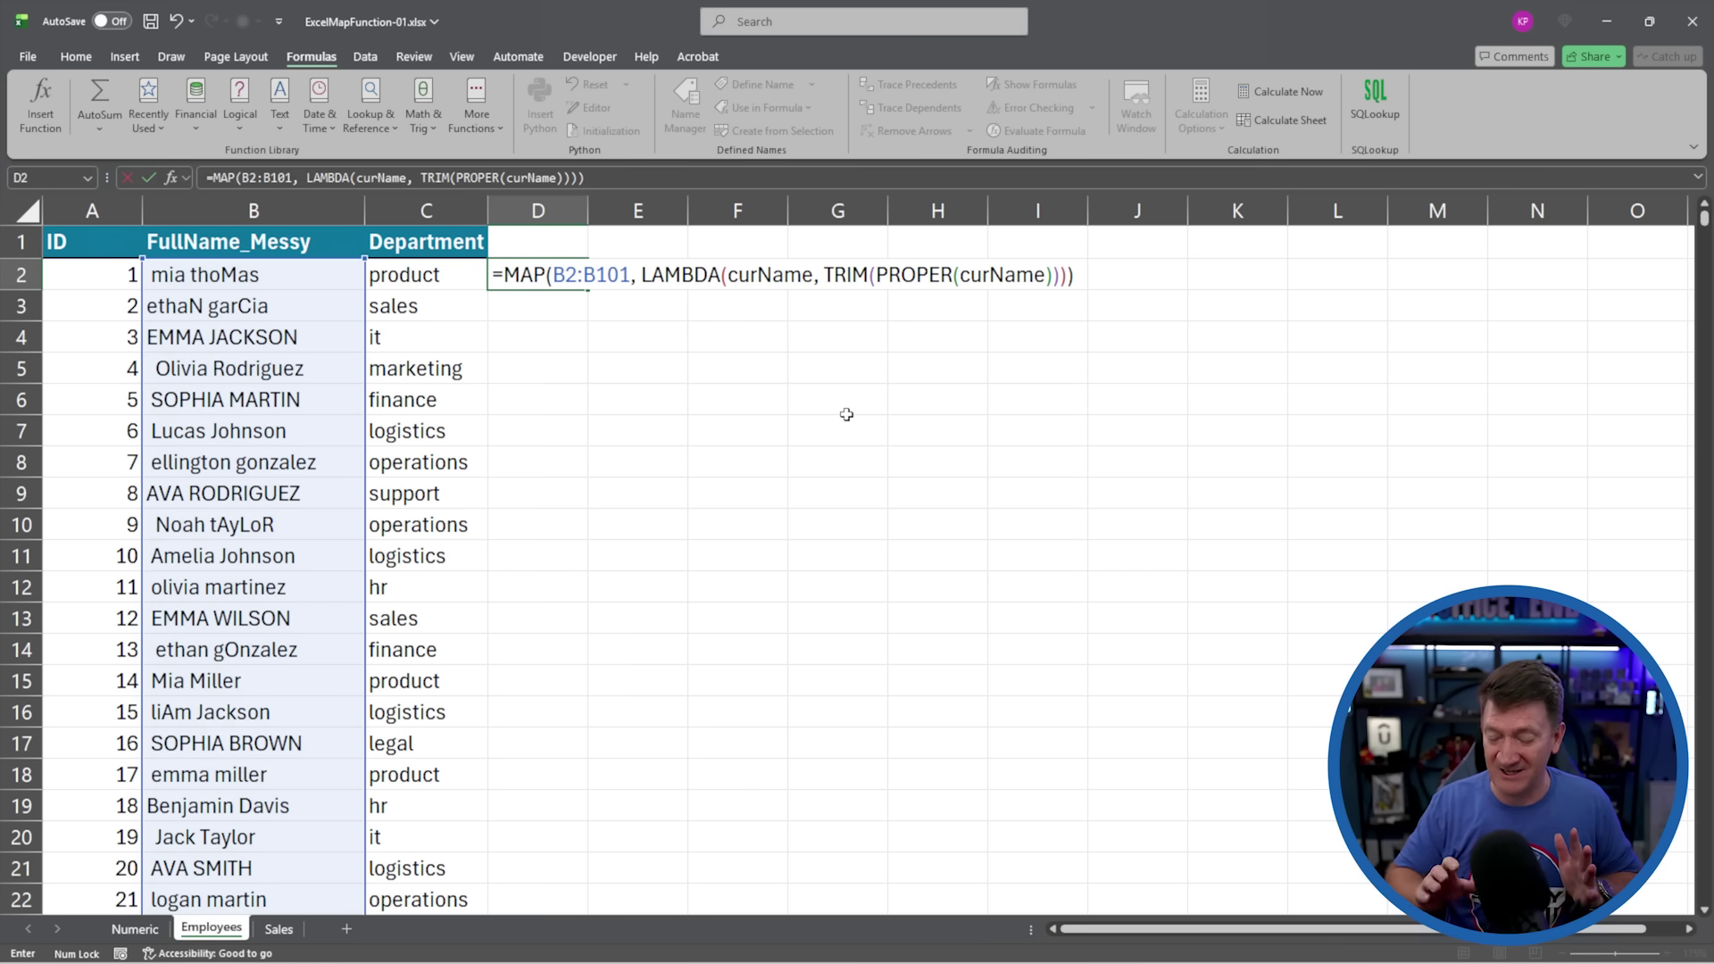
{"action": "key", "text": "Return"}
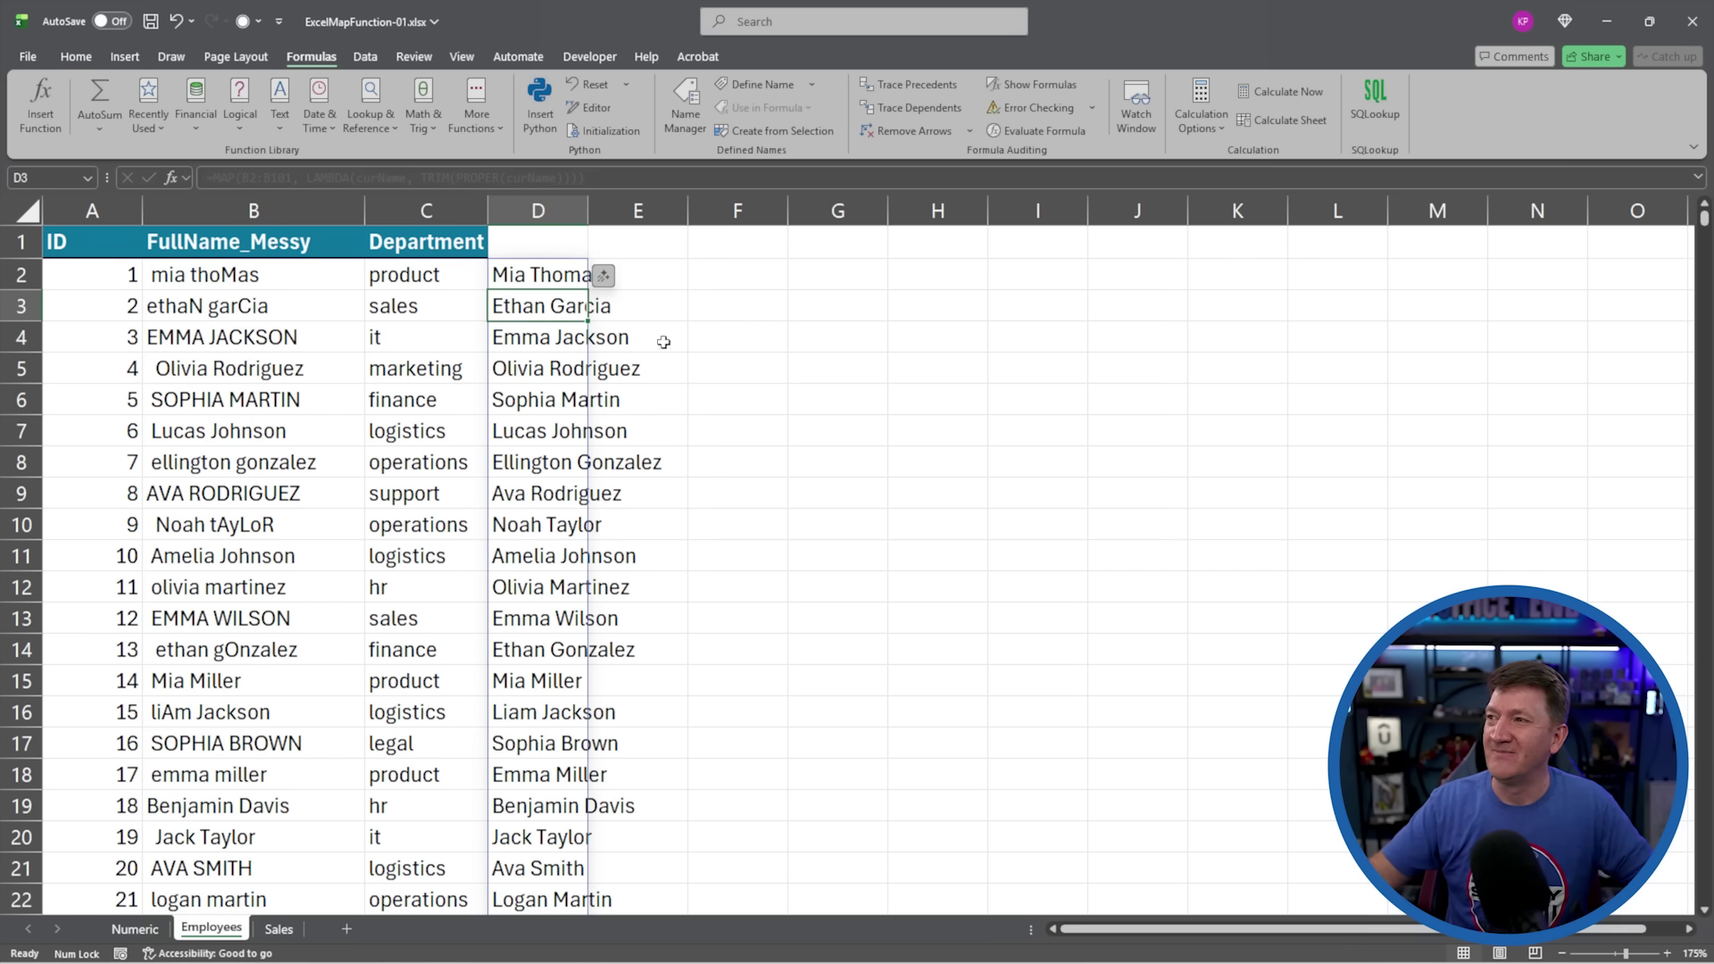
{"action": "double_click", "coordinate": [587, 210]}
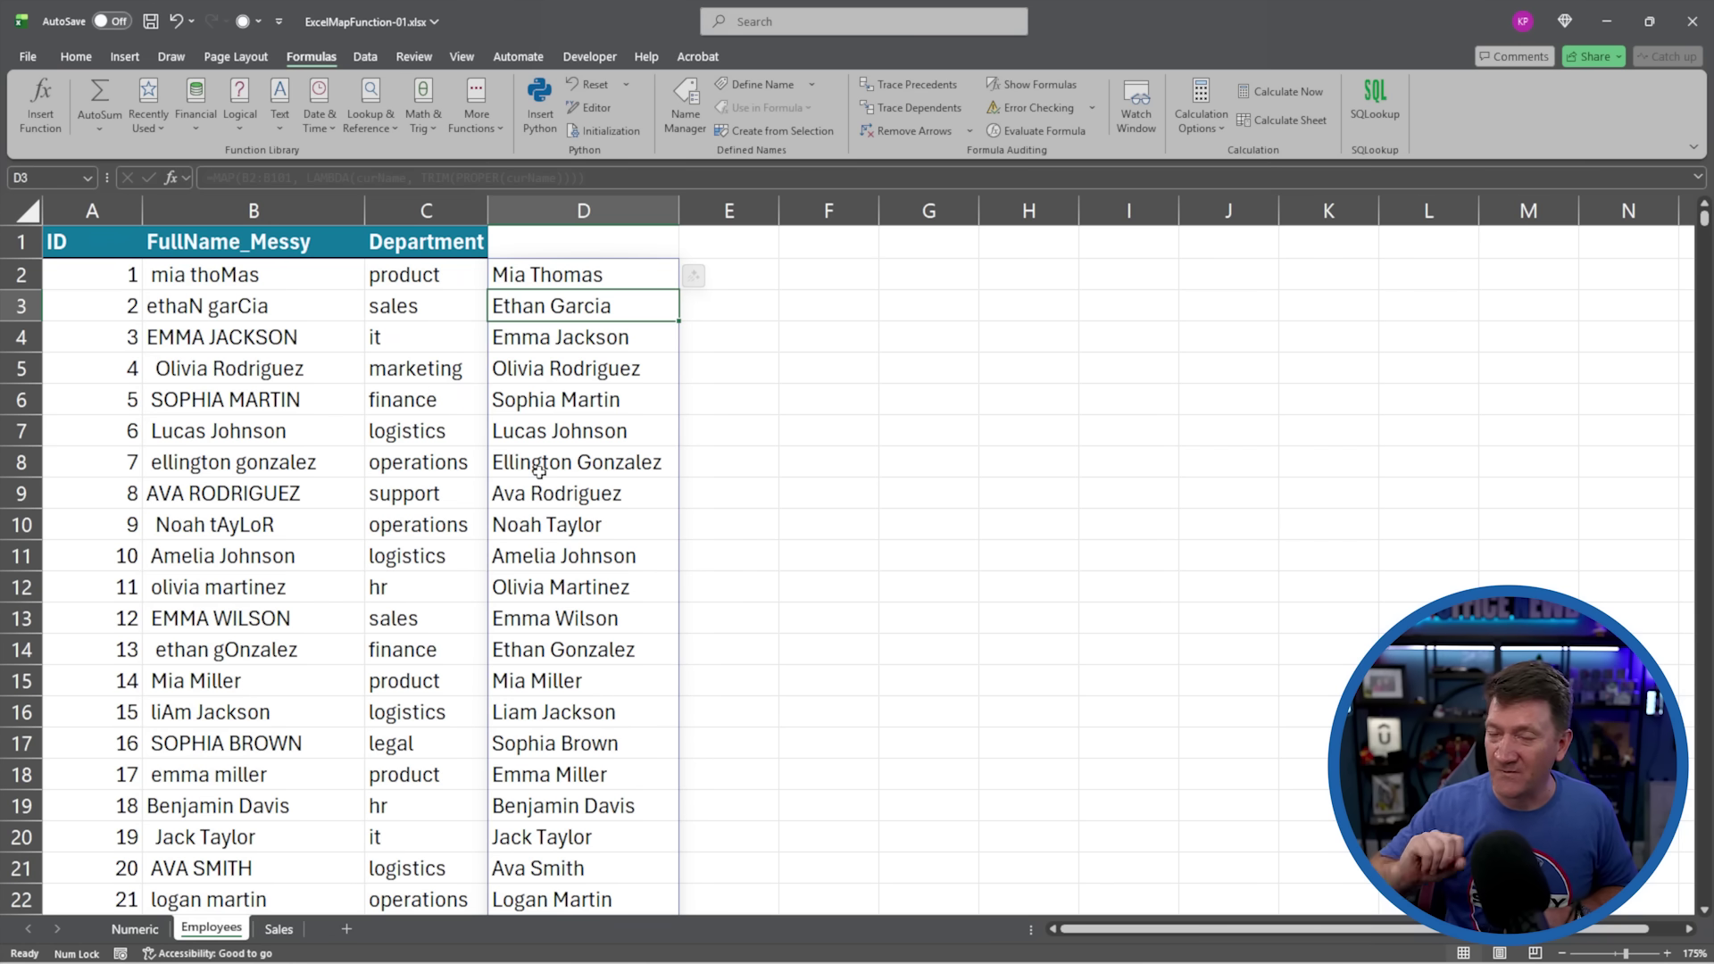
{"action": "left_click", "coordinate": [494, 284]}
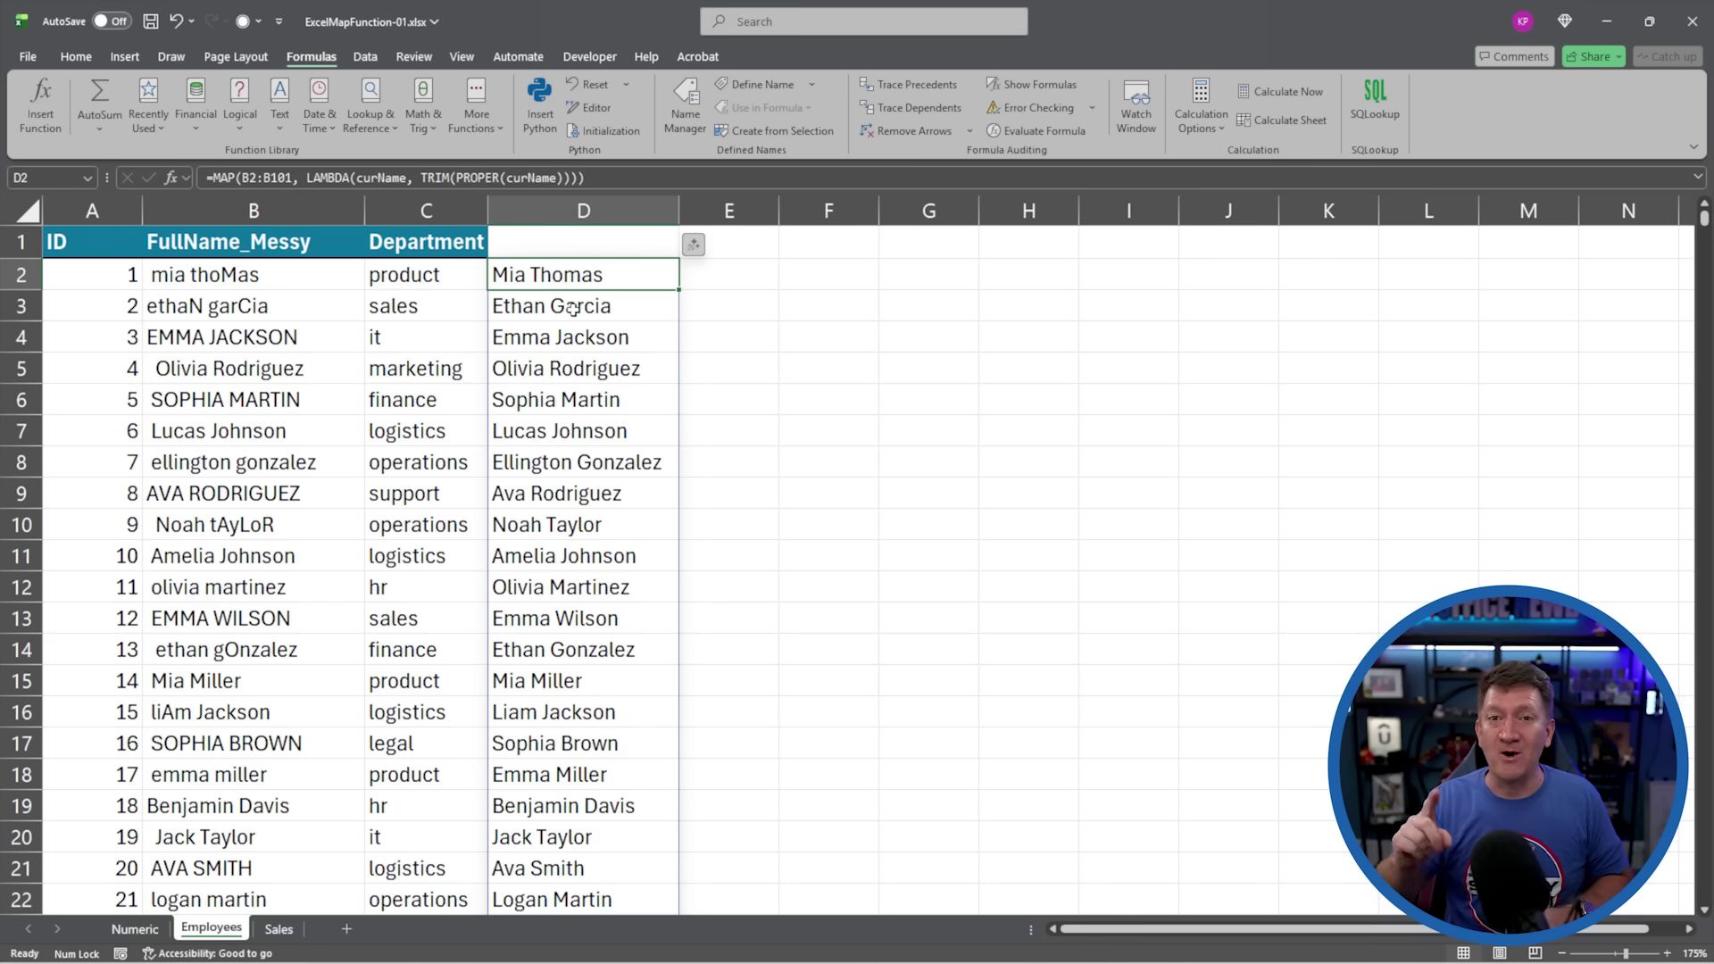
Step: Switch to the Sales sheet and begin =MAP( in D2 under Comm
{"action": "left_click", "coordinate": [276, 929]}
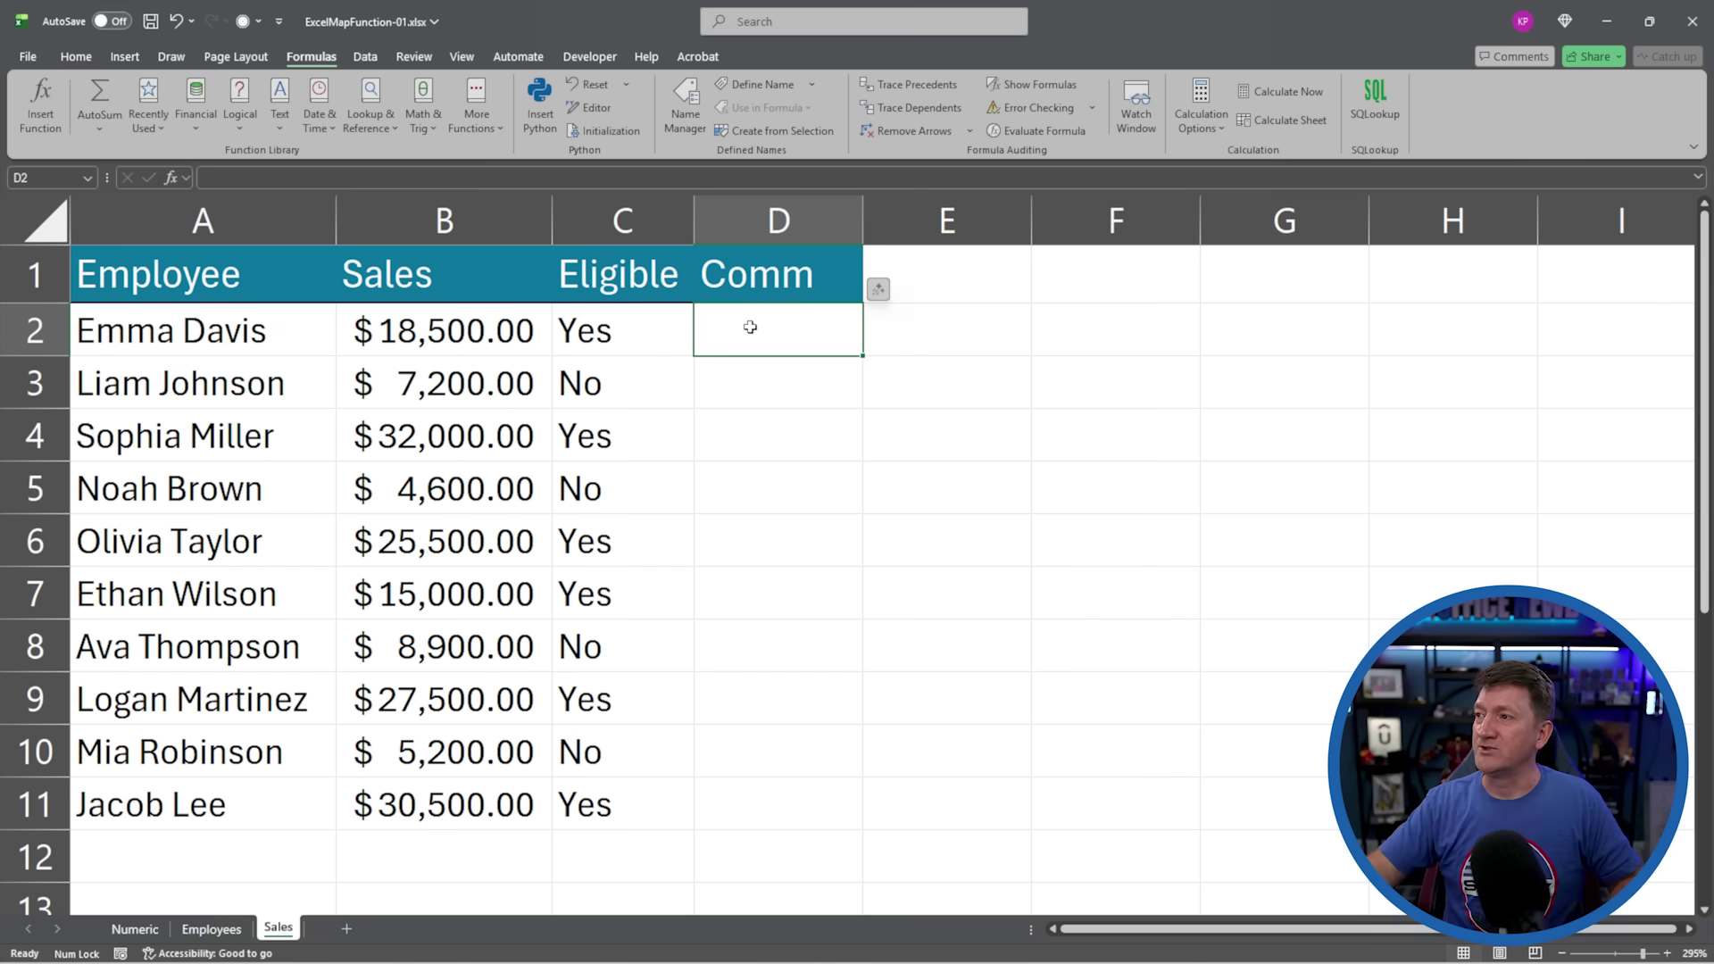
{"action": "type", "text": "="}
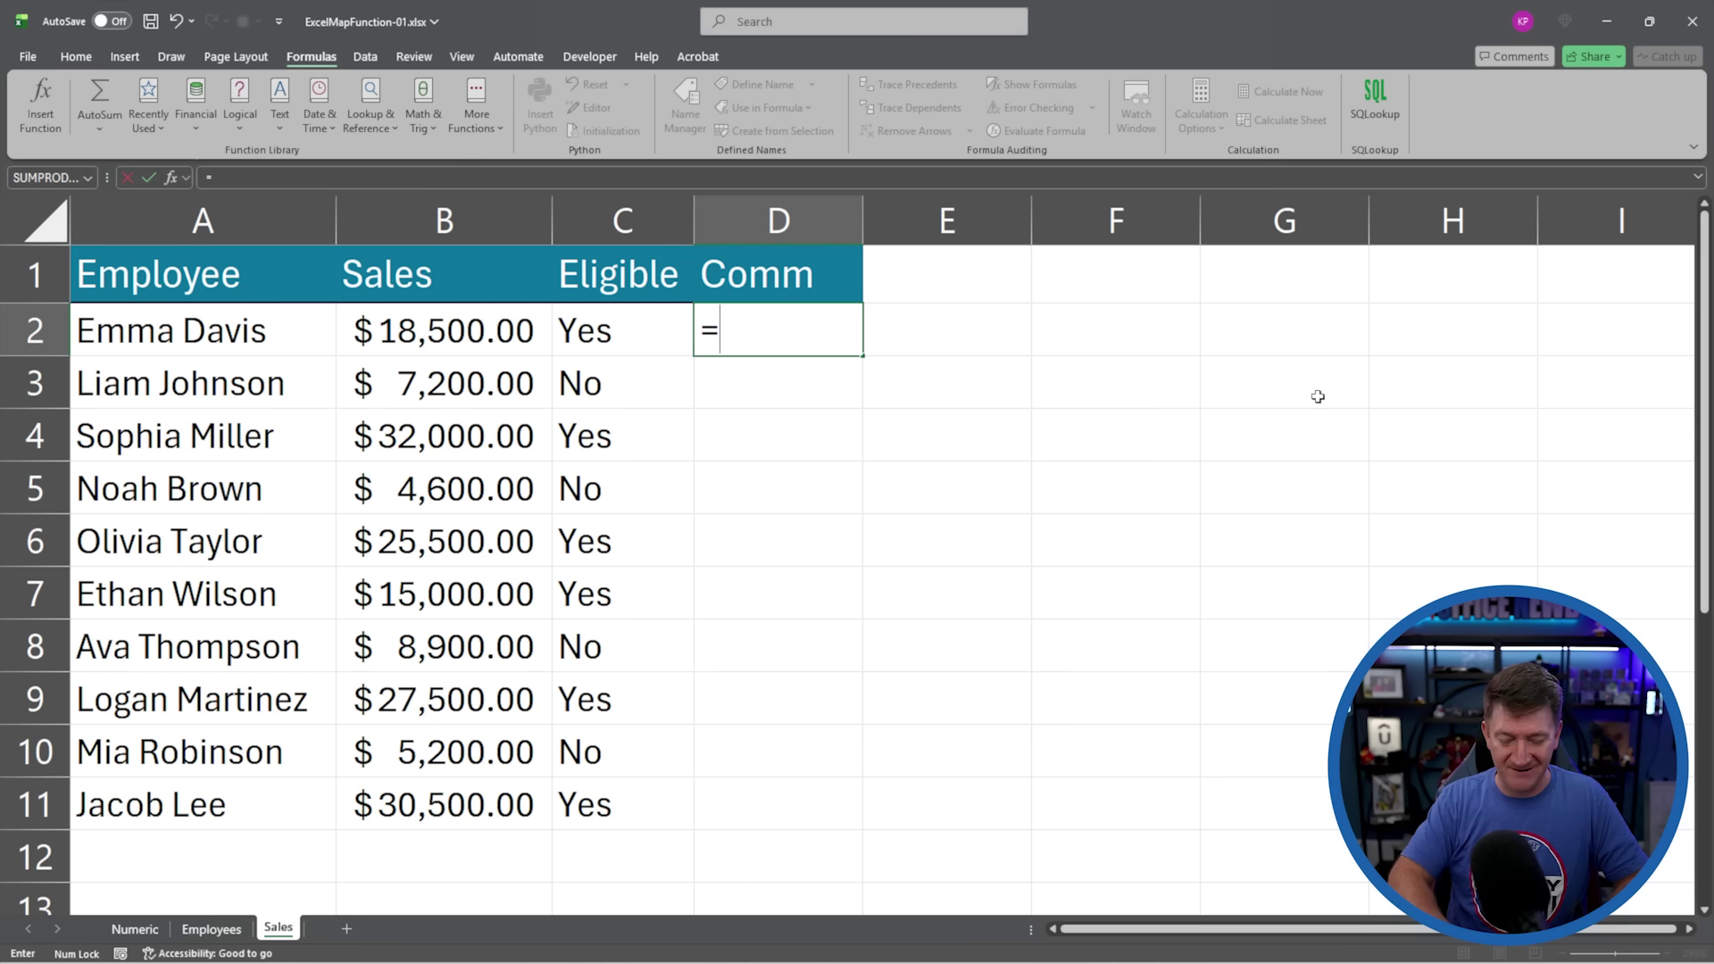
{"action": "type", "text": "MAP("}
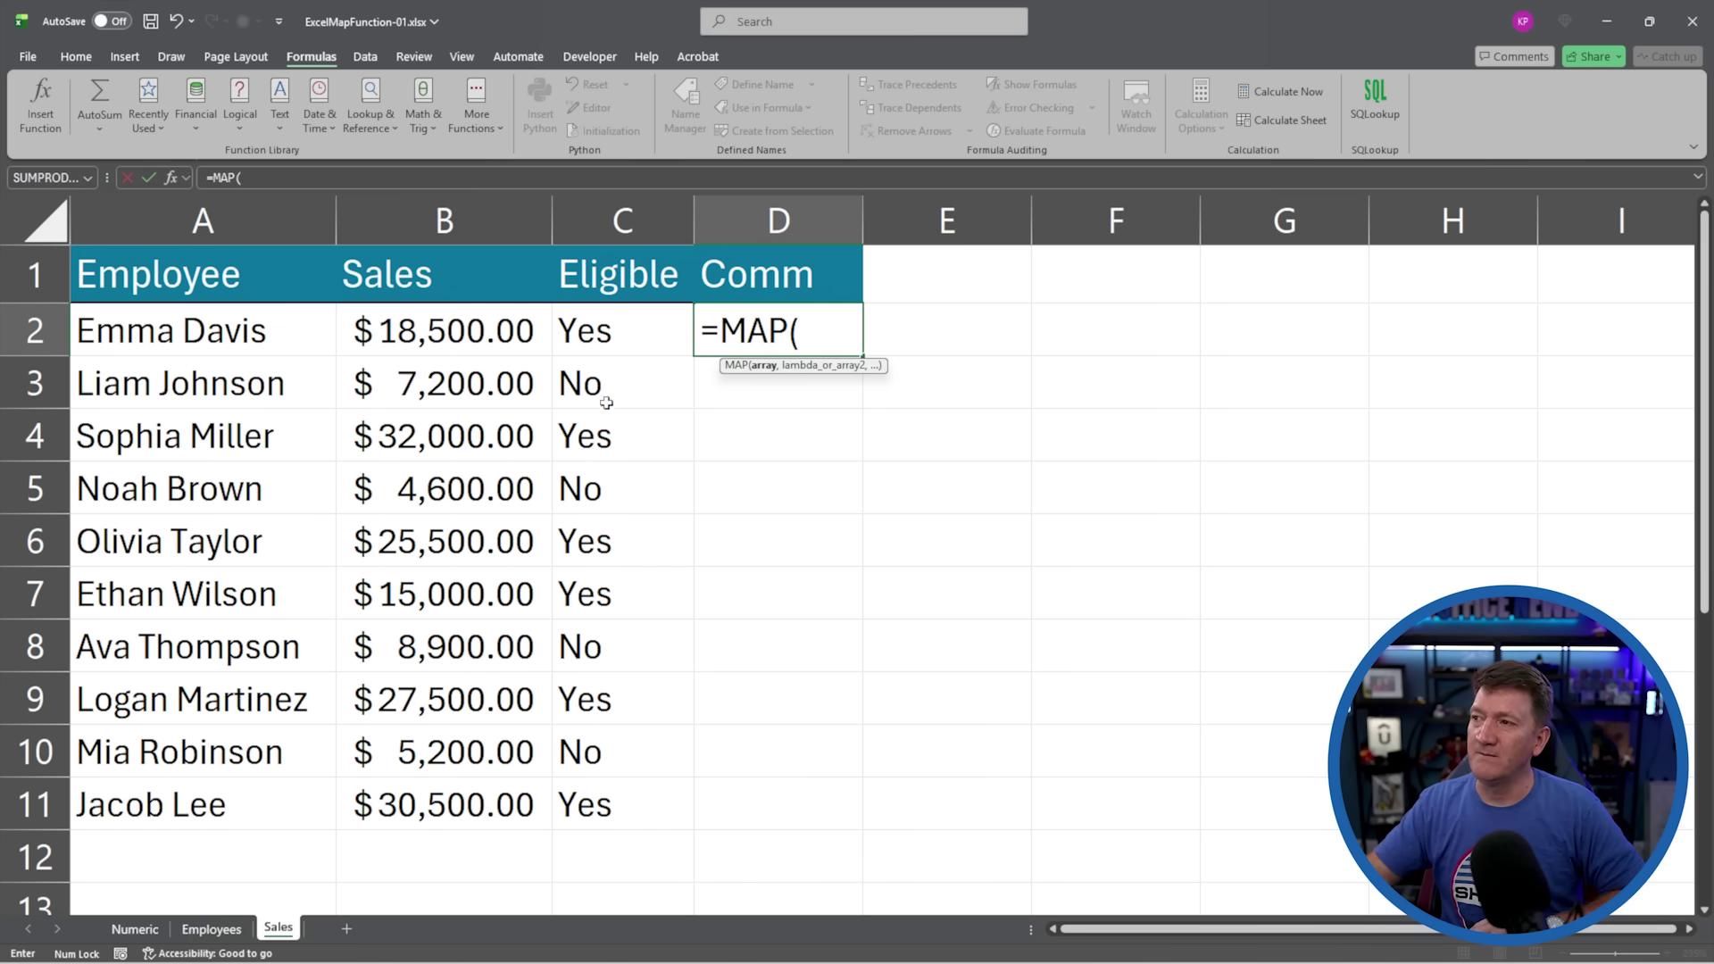
Step: Give D2's MAP the arrays C2:C11 and B2:B11, then start LAMBDA(e, s,
{"action": "left_click_drag", "start_coordinate": [599, 338], "coordinate": [572, 800]}
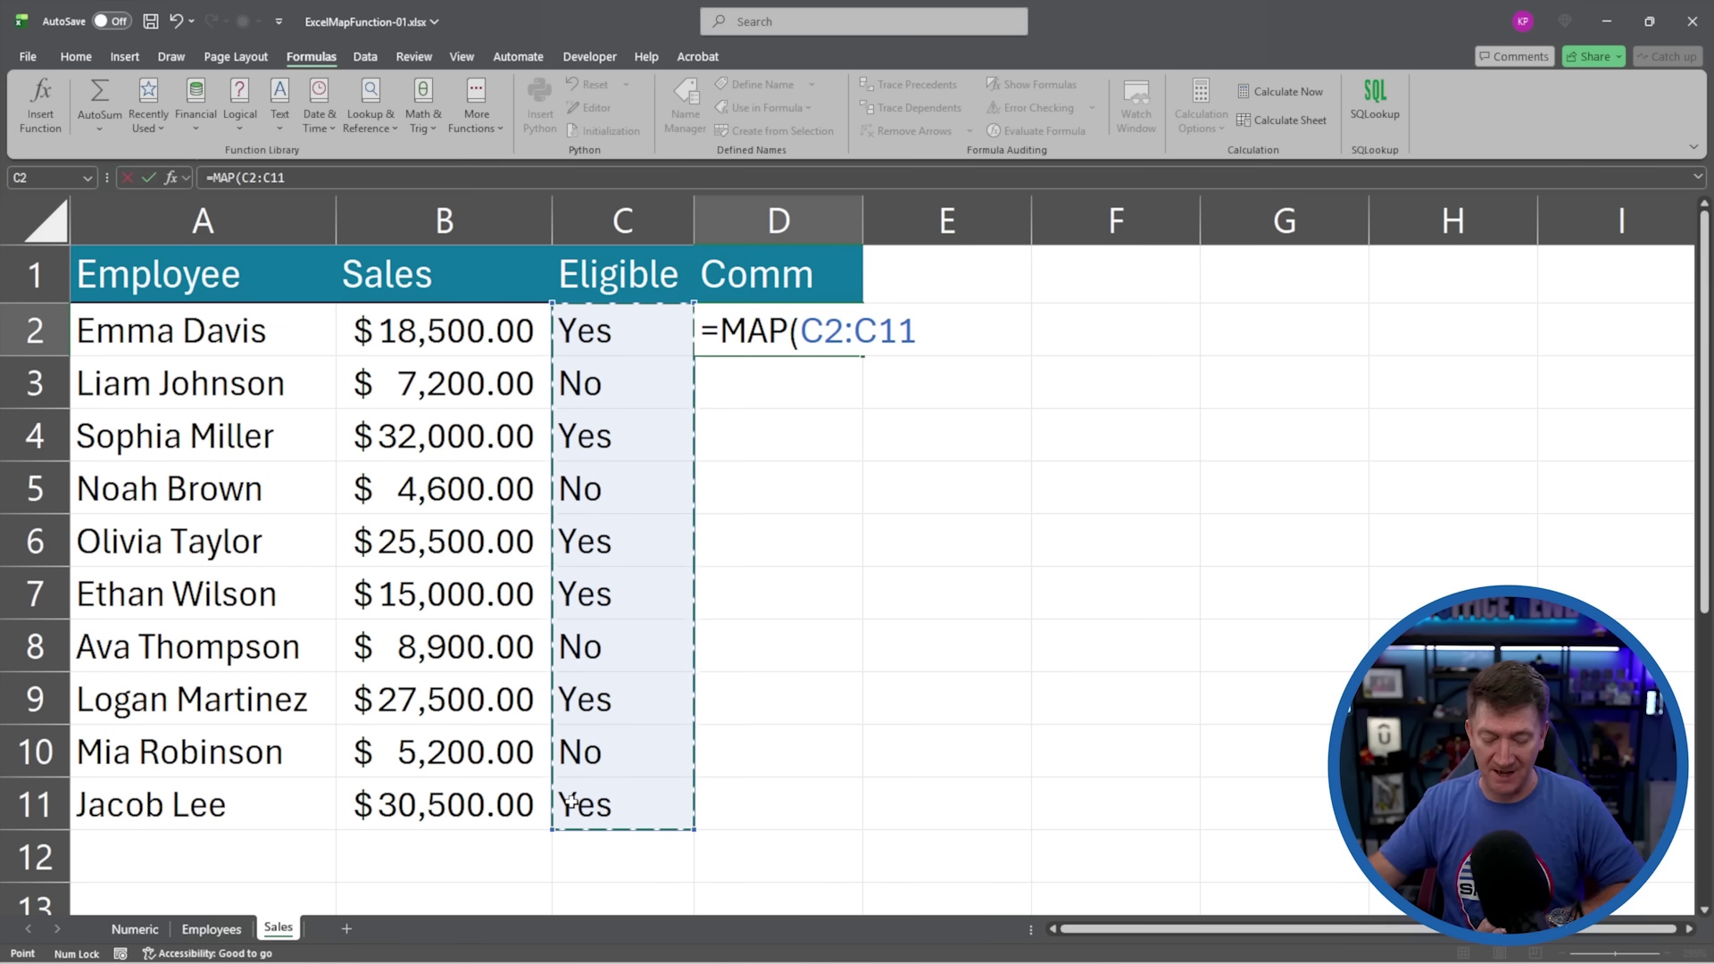
{"action": "type", "text": ","}
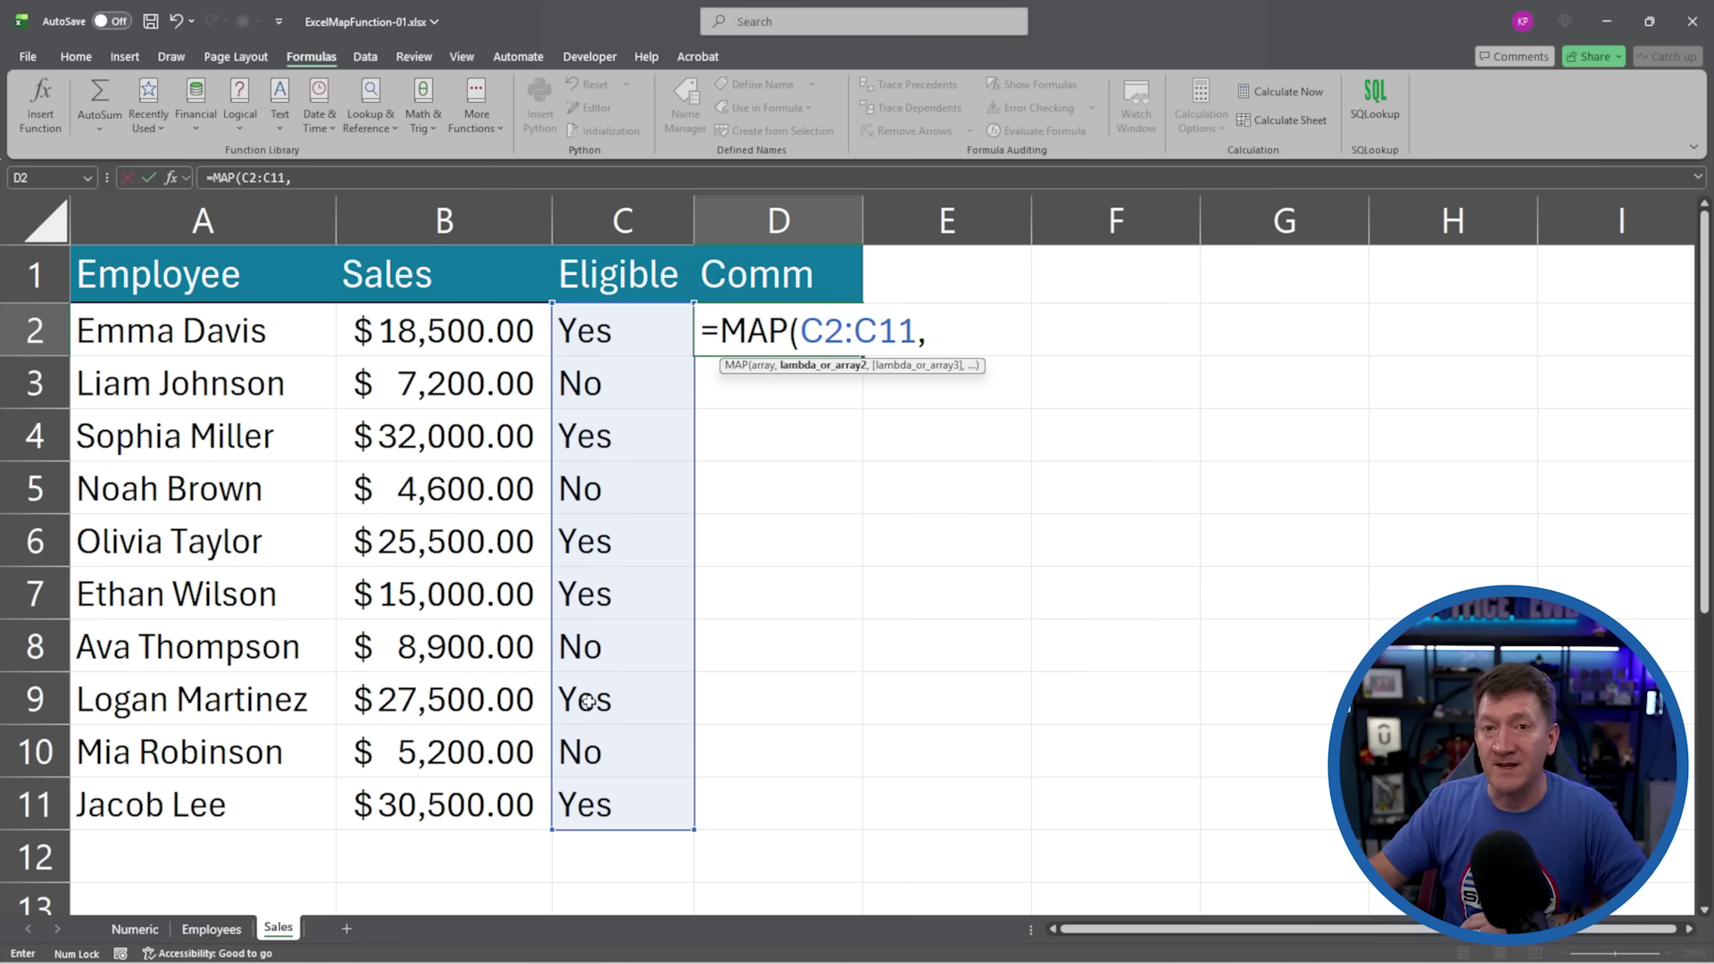
{"action": "left_click_drag", "start_coordinate": [437, 334], "coordinate": [401, 803]}
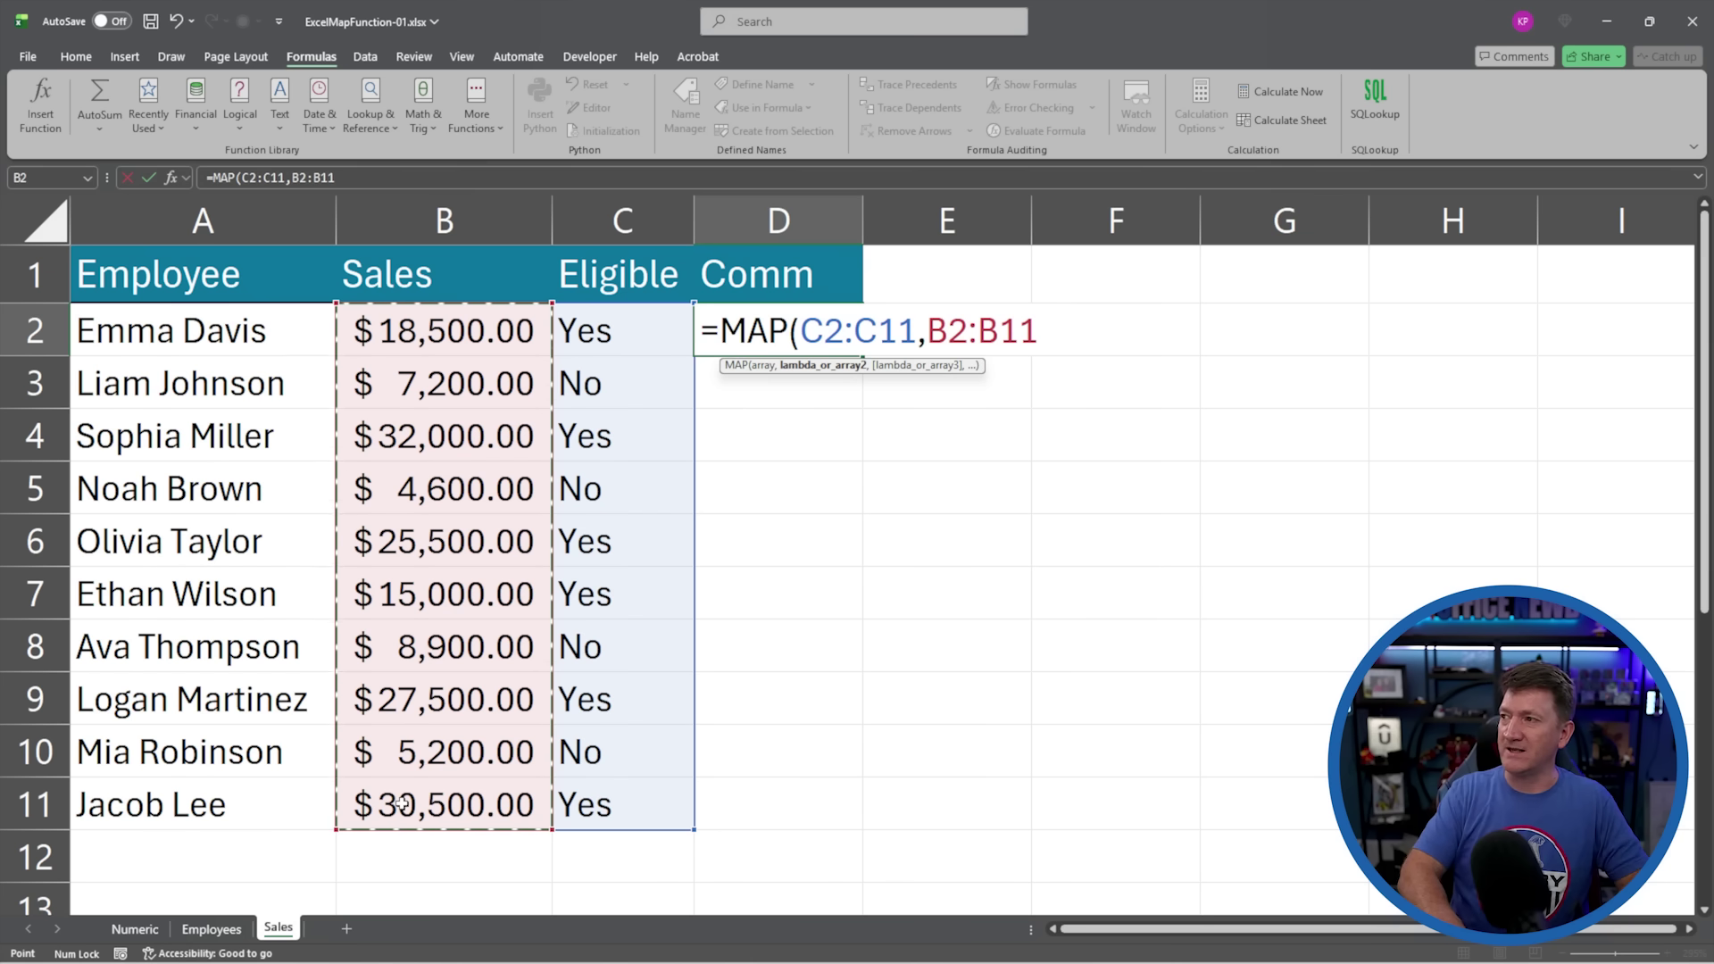
{"action": "type", "text": ","}
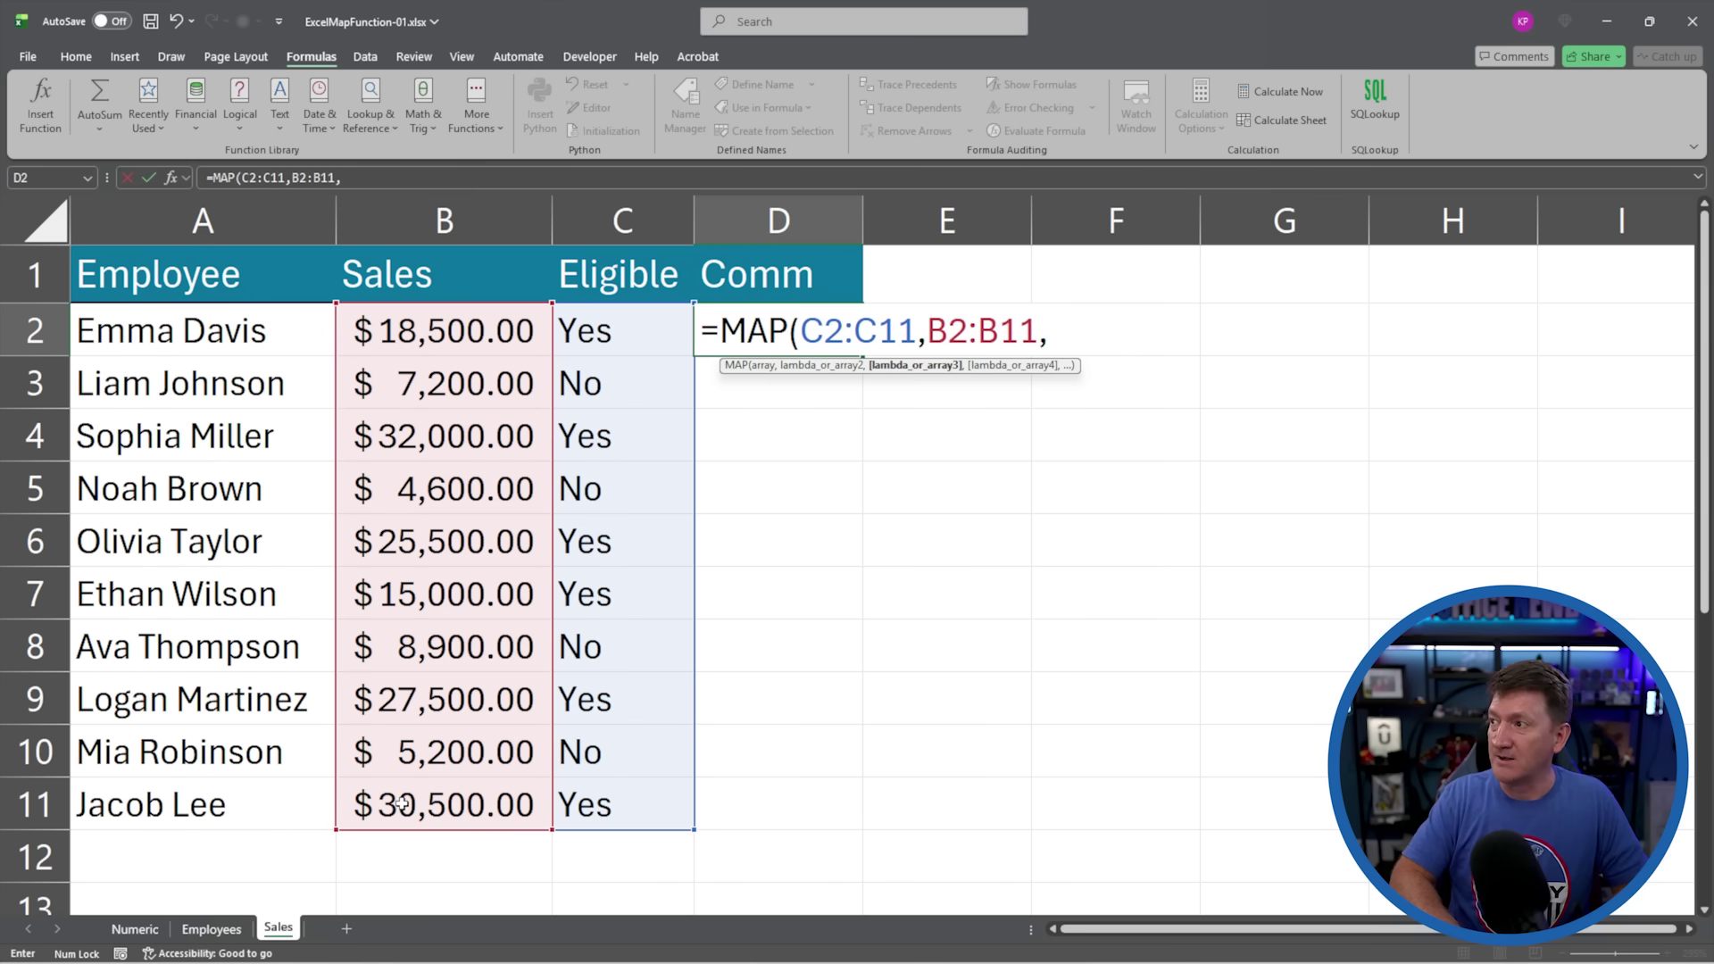
{"action": "type", "text": " lam"}
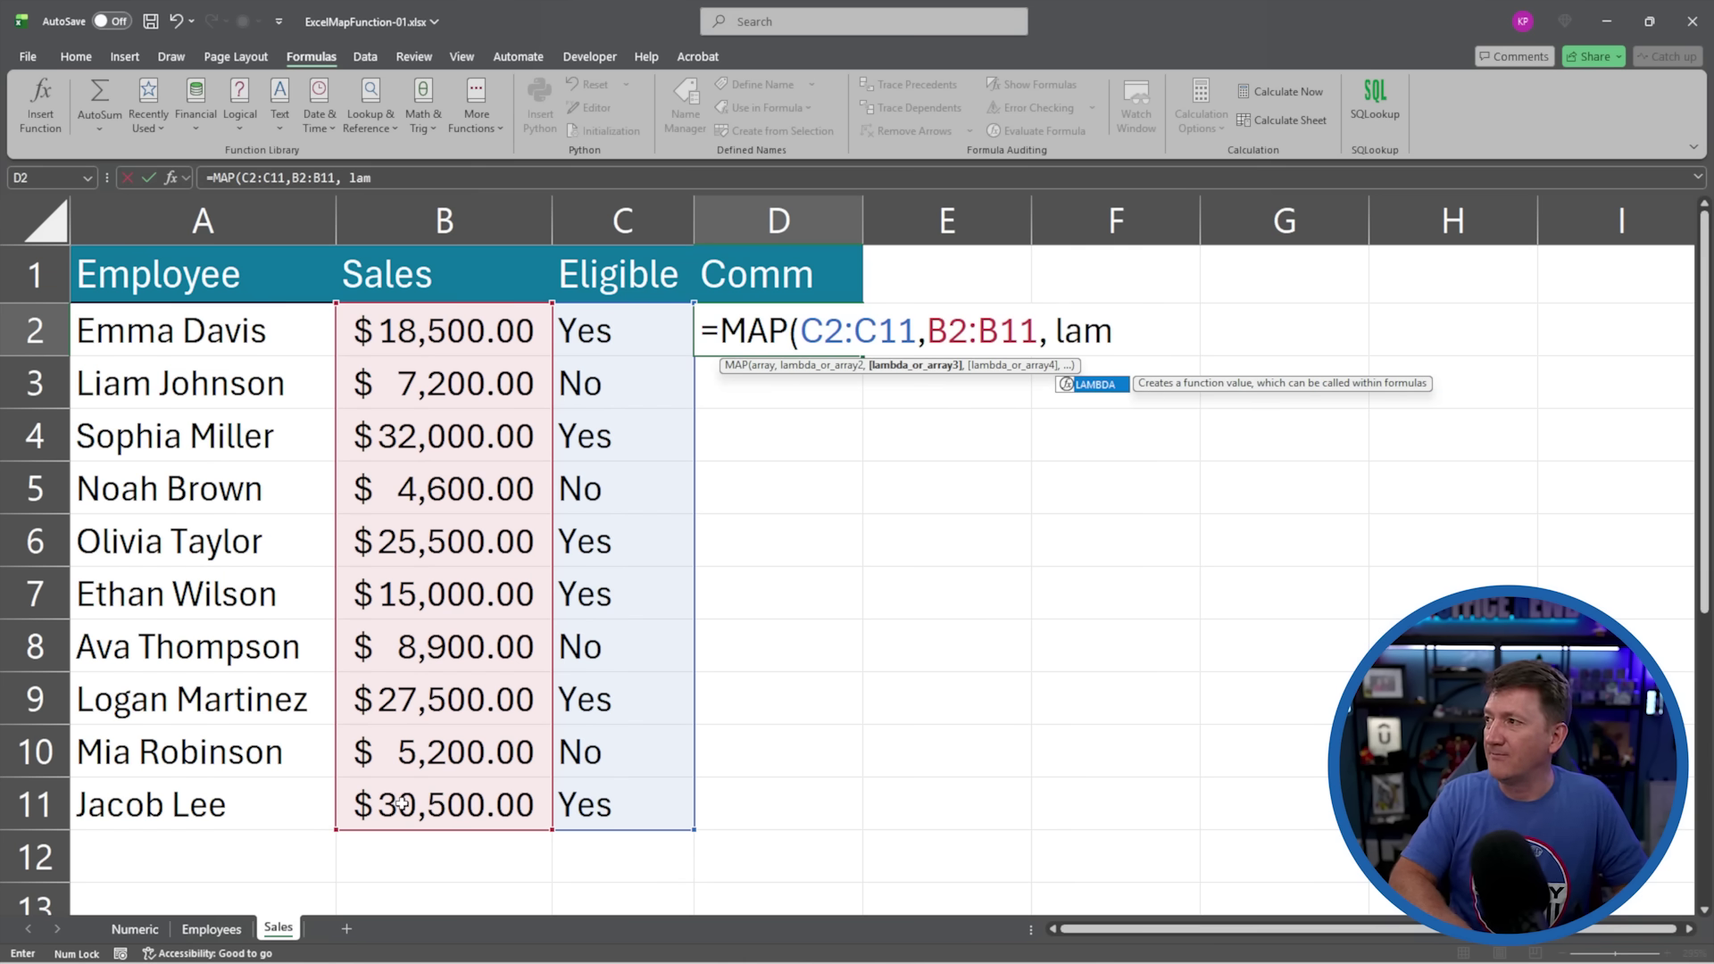
{"action": "key", "text": "Tab"}
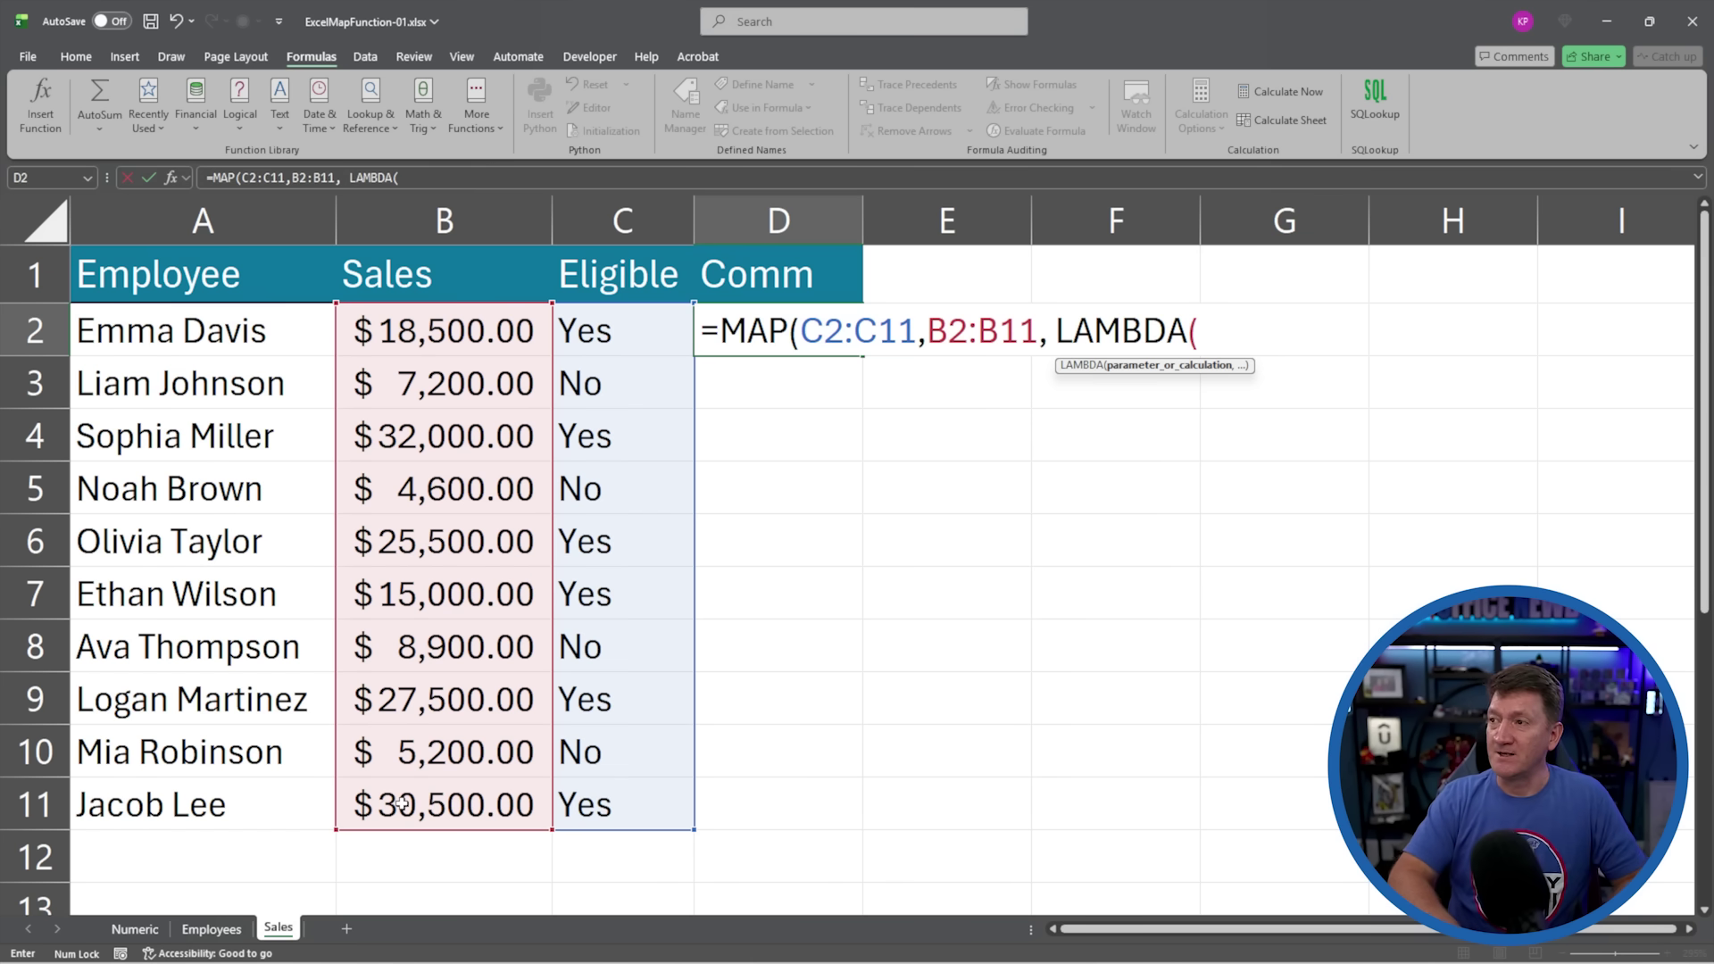
{"action": "type", "text": "e"}
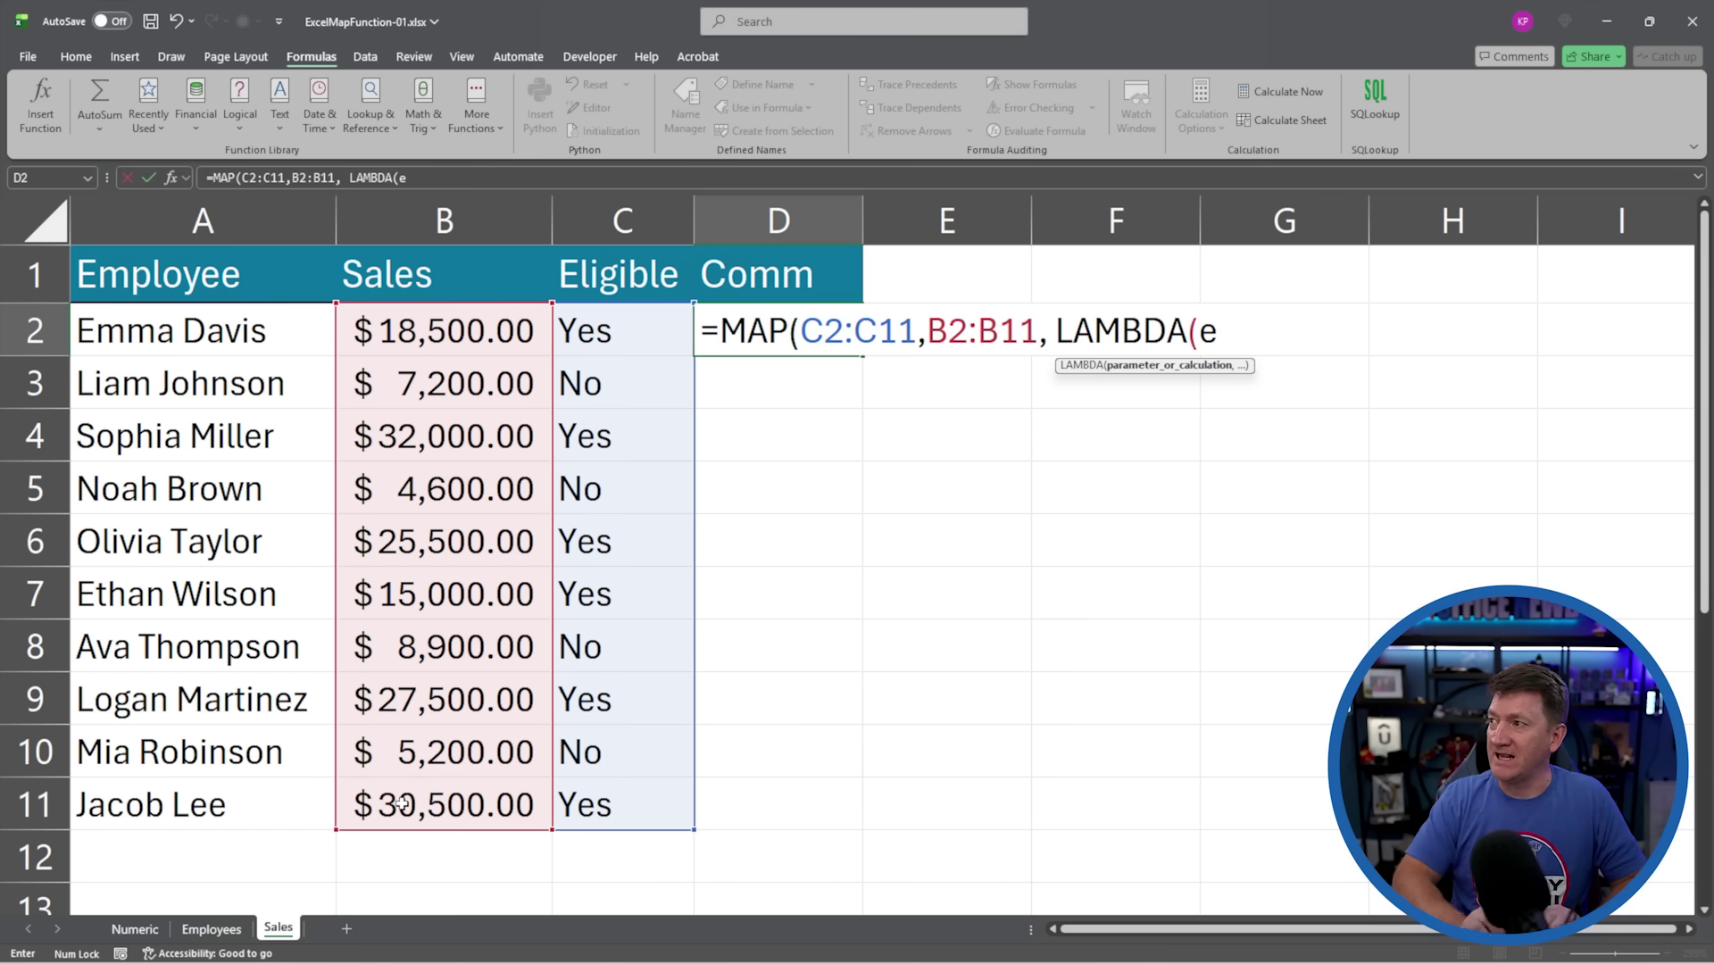
{"action": "type", "text": ","}
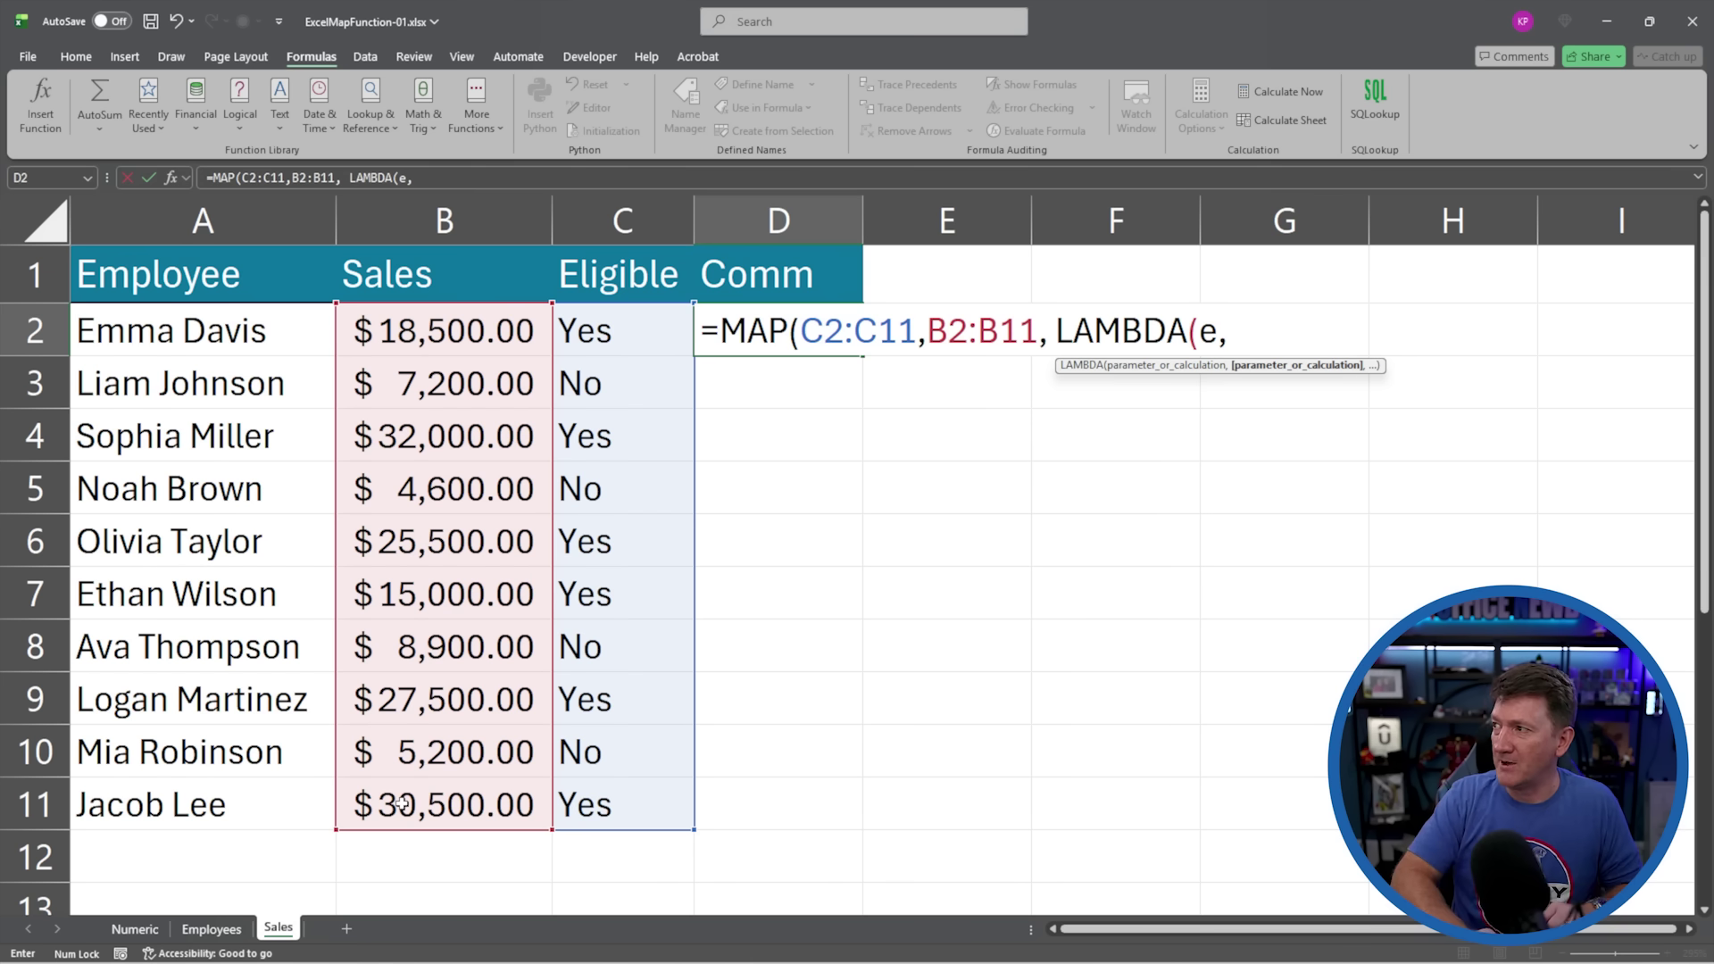
{"action": "type", "text": " s"}
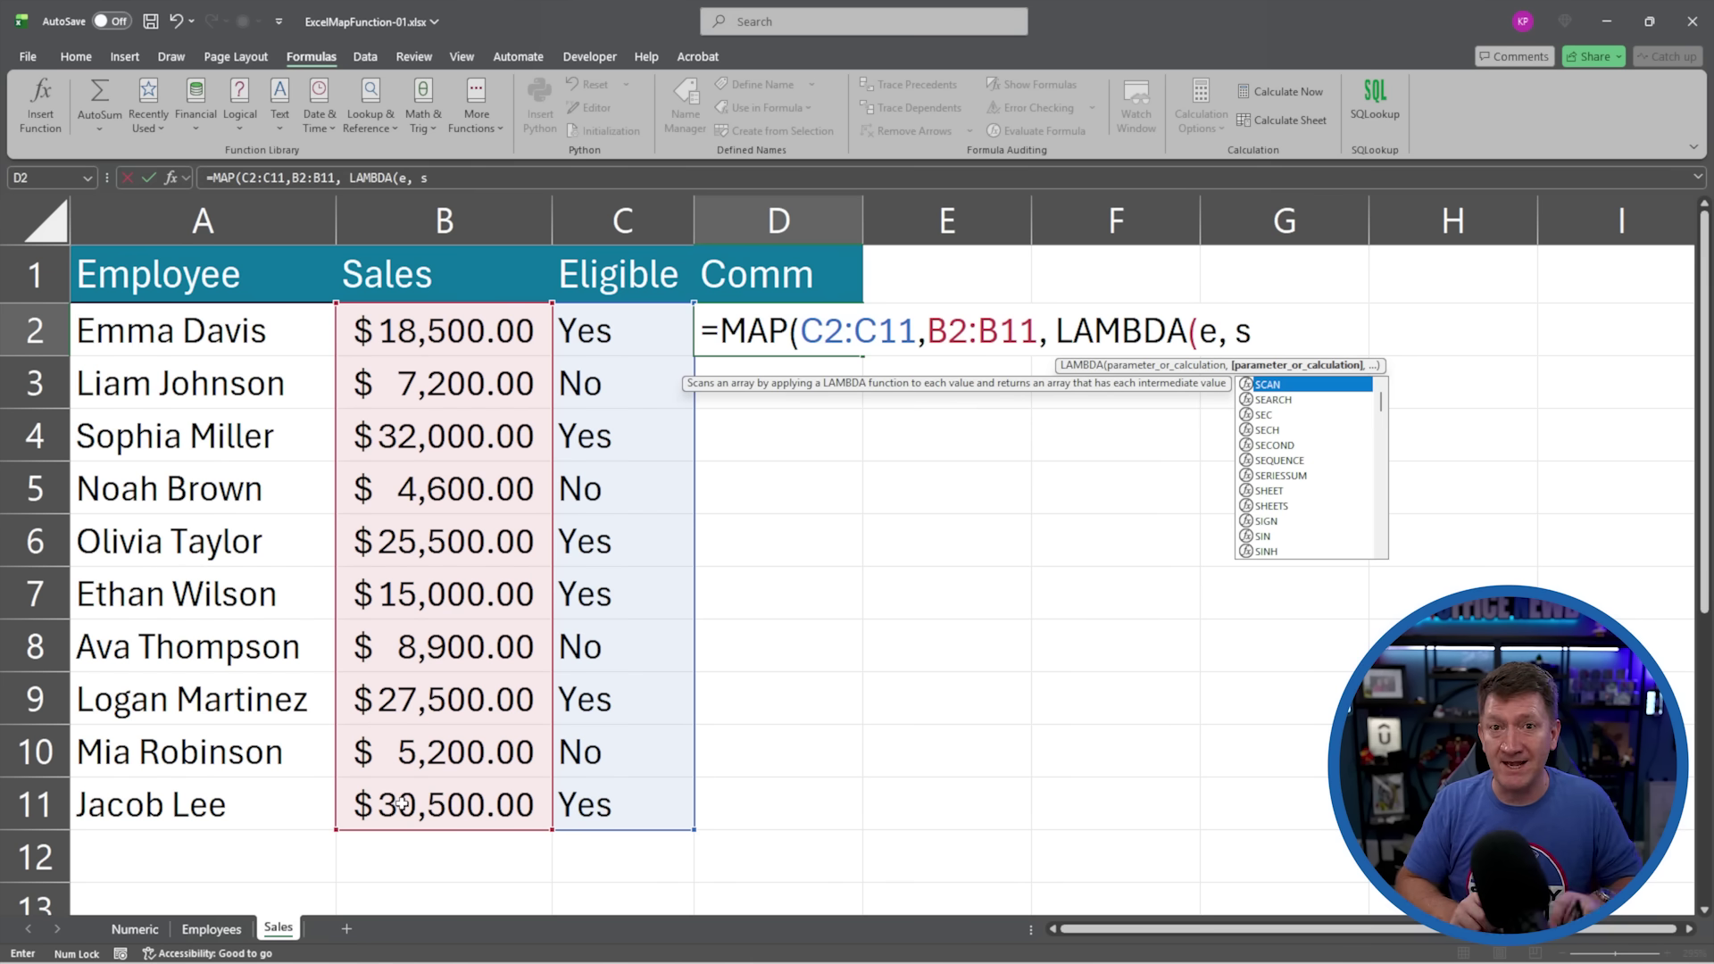
{"action": "type", "text": ","}
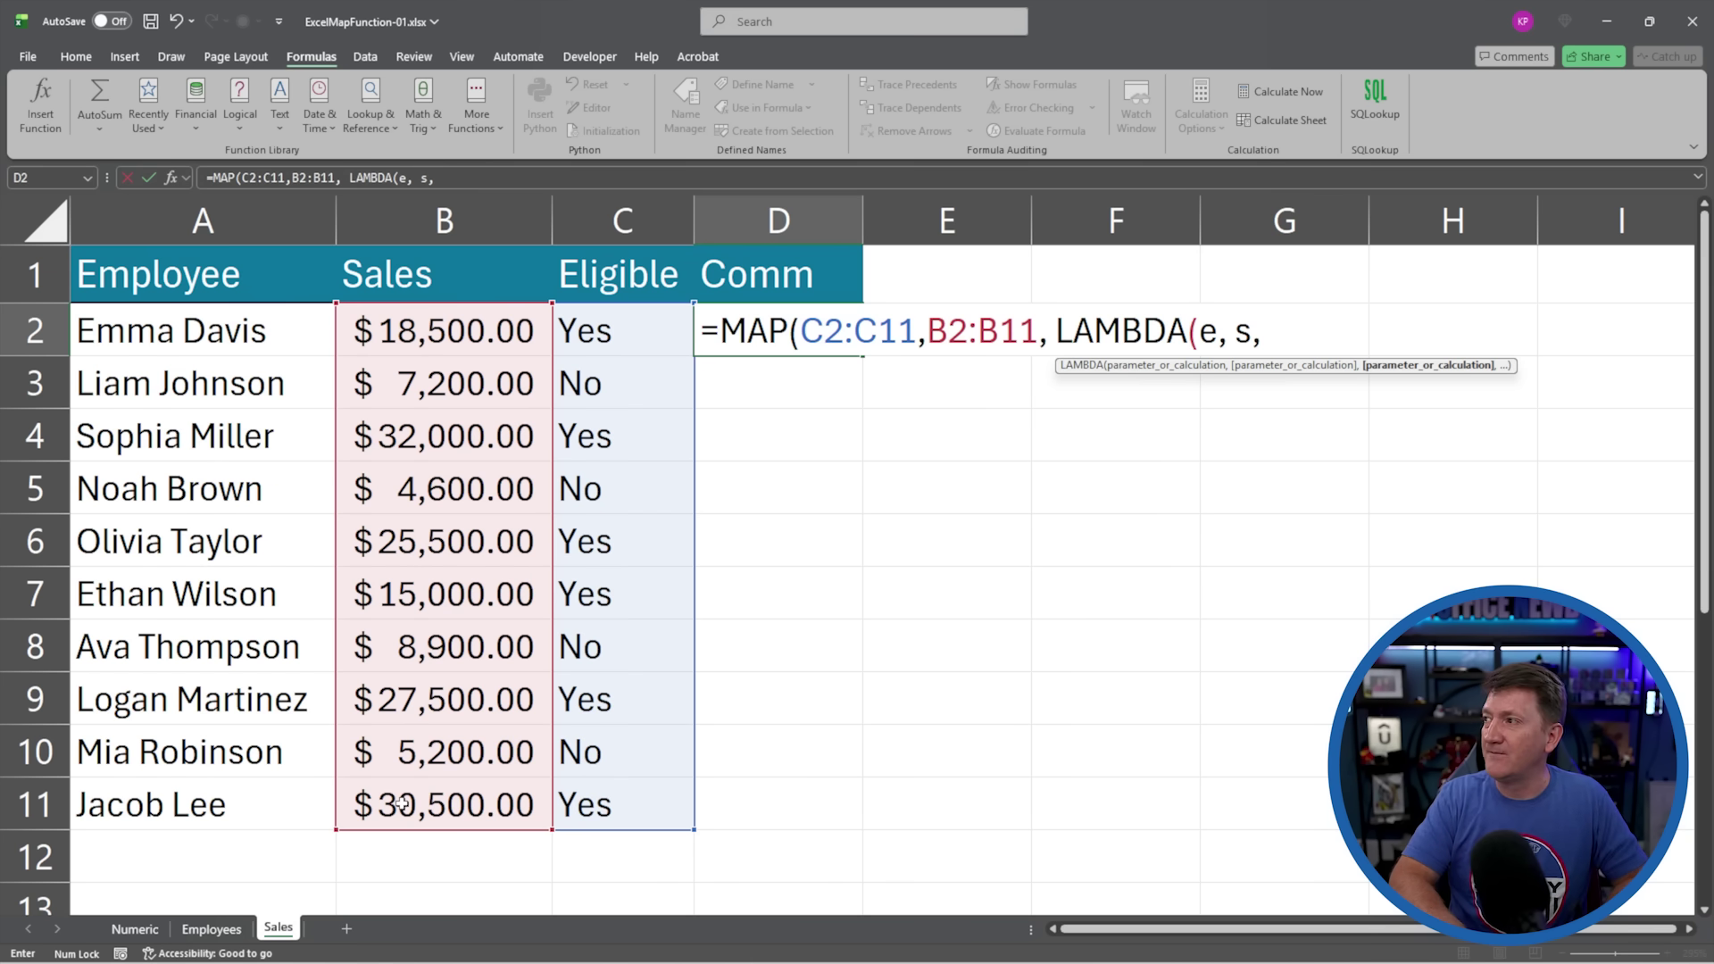
Step: Complete the LAMBDA with IF(e="Yes", s*.1, 0), spilling commissions like 1850 and 3200 down D2:D11
{"action": "type", "text": "IF("}
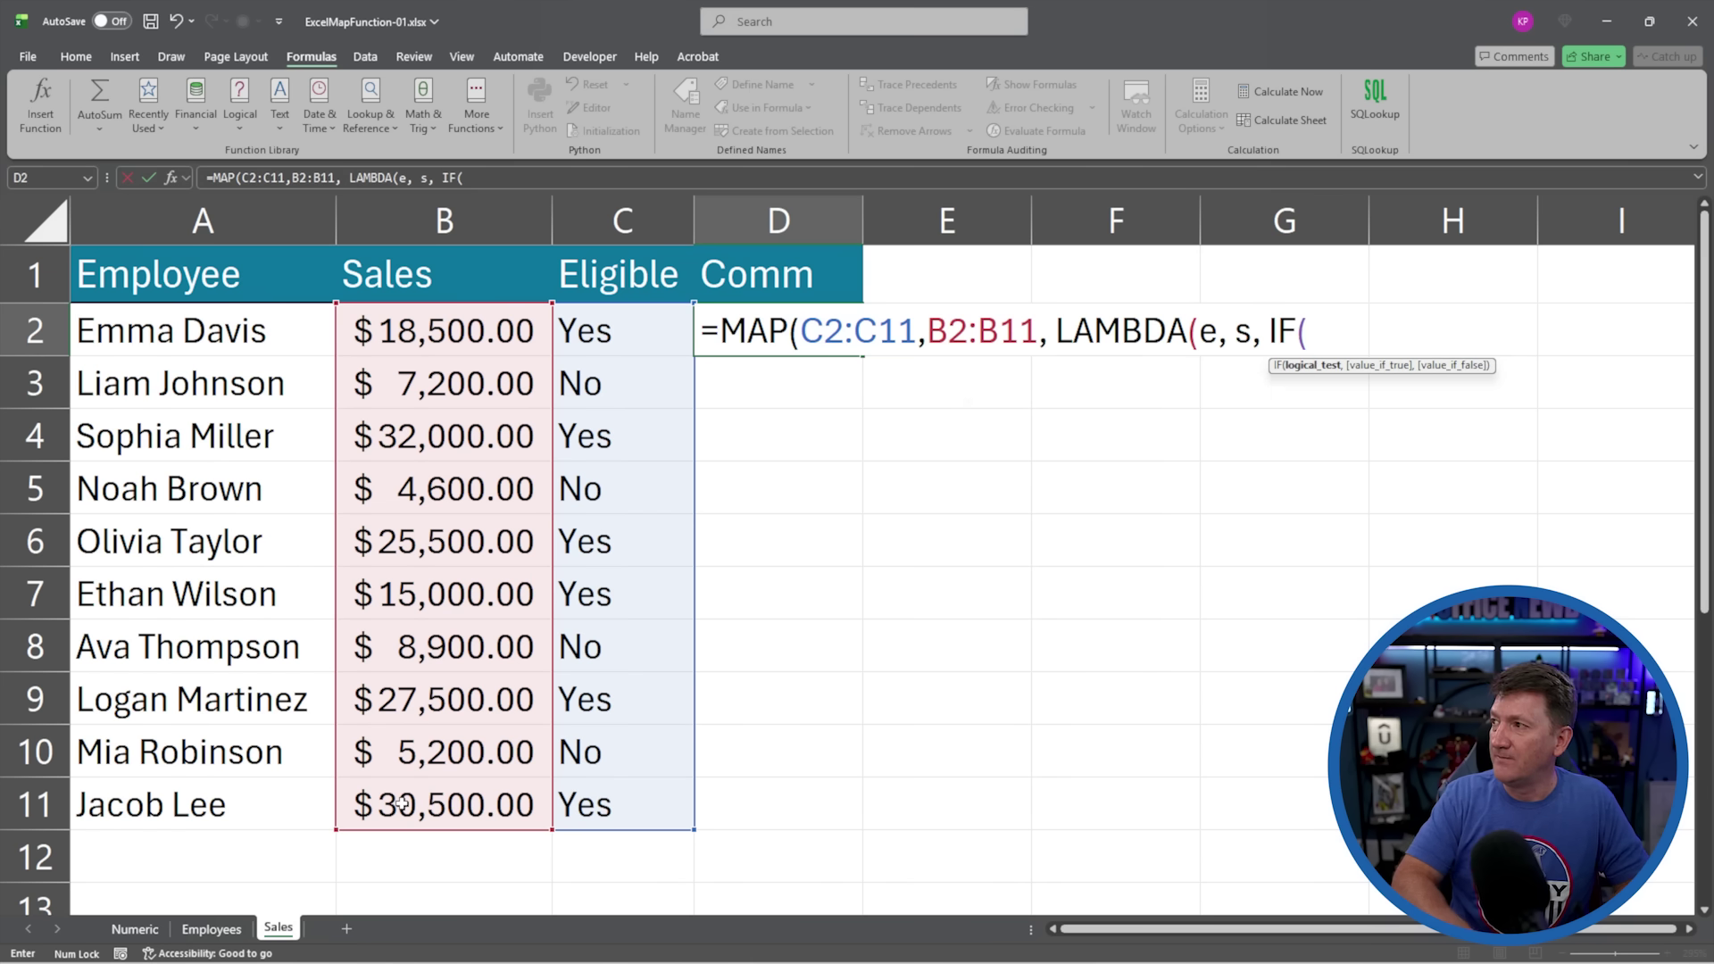
{"action": "type", "text": "e="}
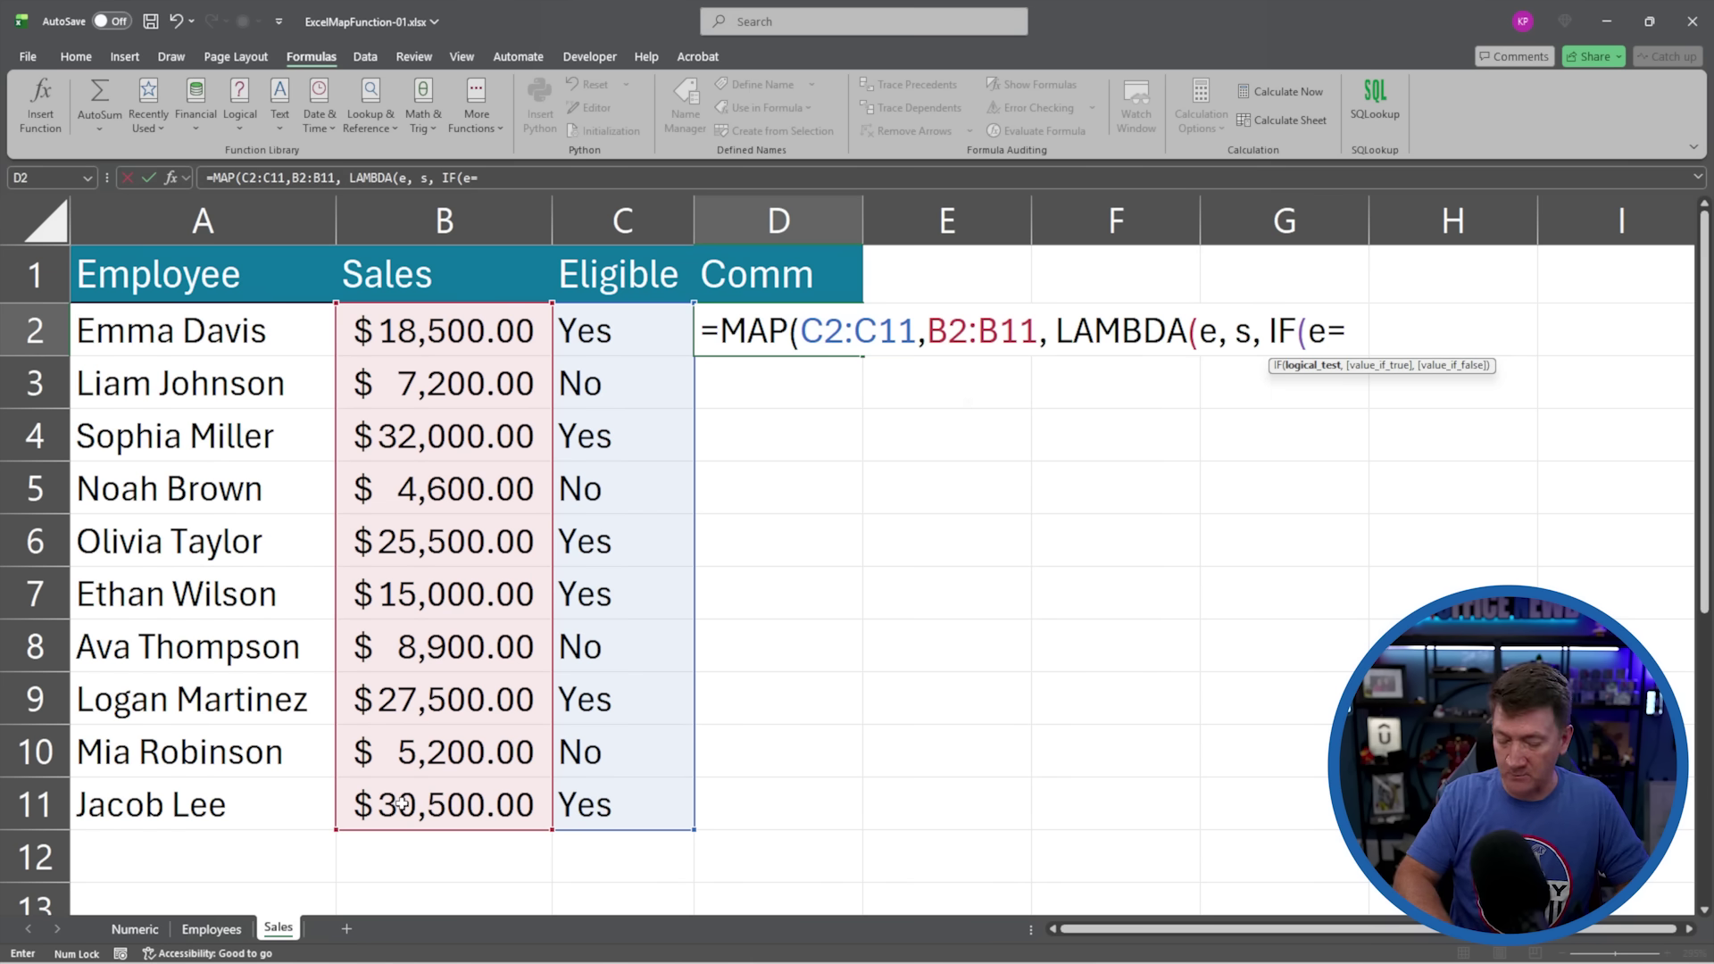
{"action": "type", "text": " \"Yes"}
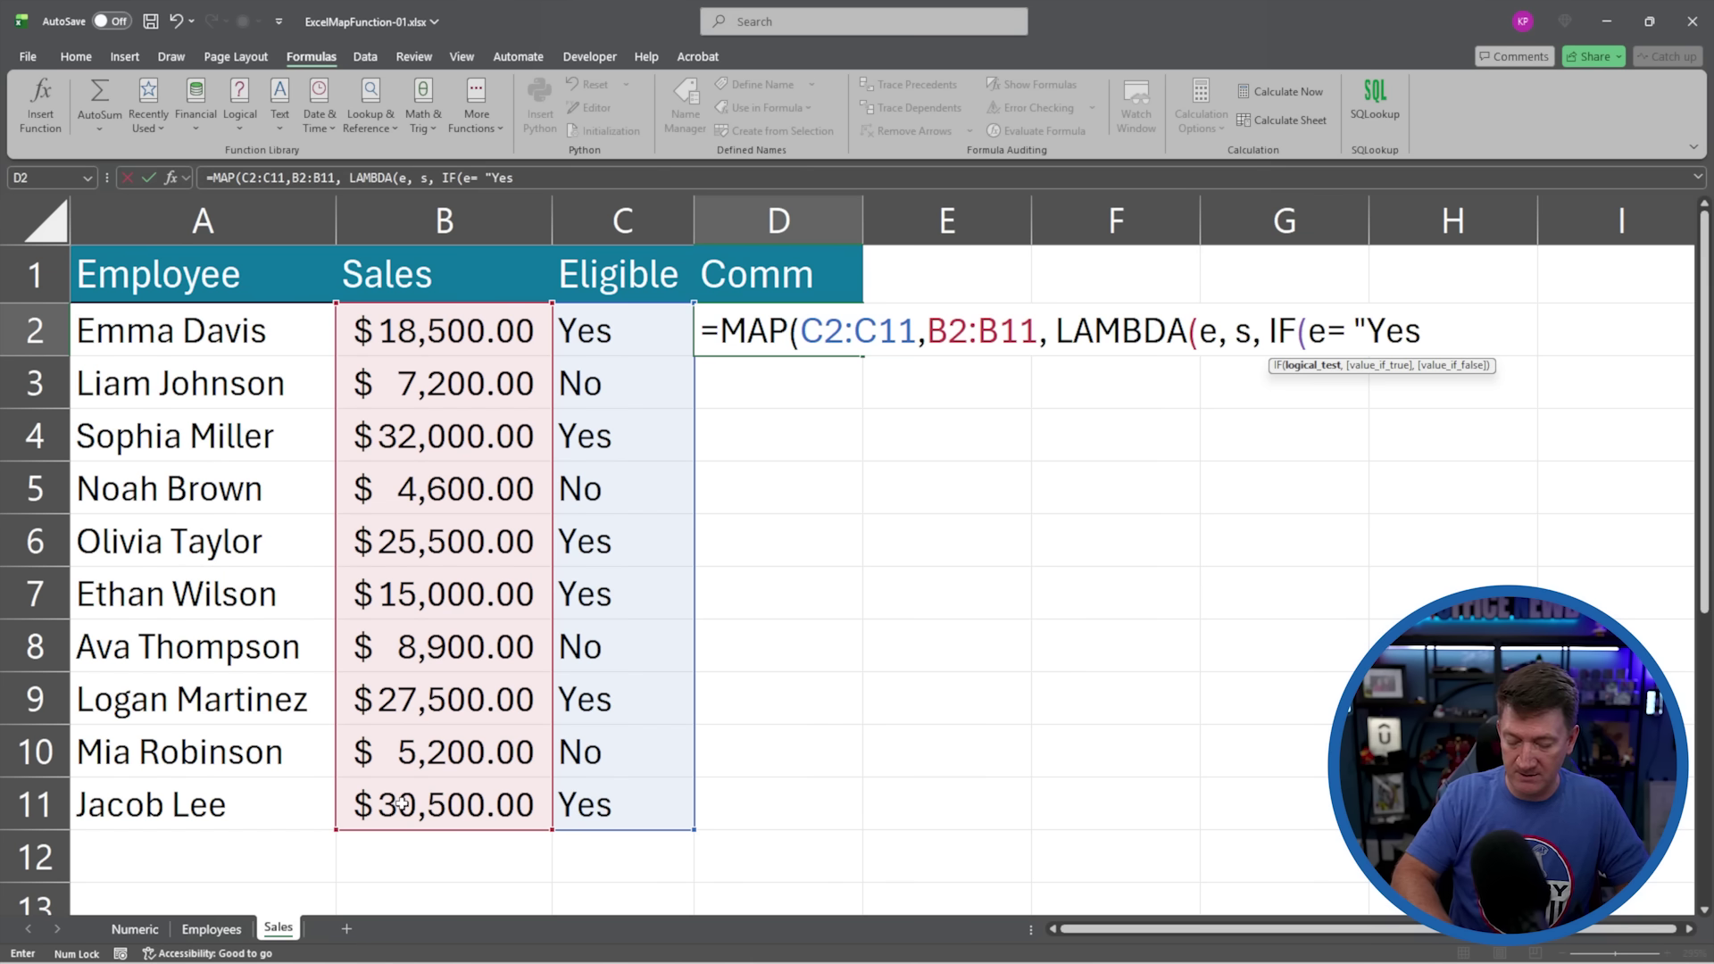
{"action": "type", "text": "\","}
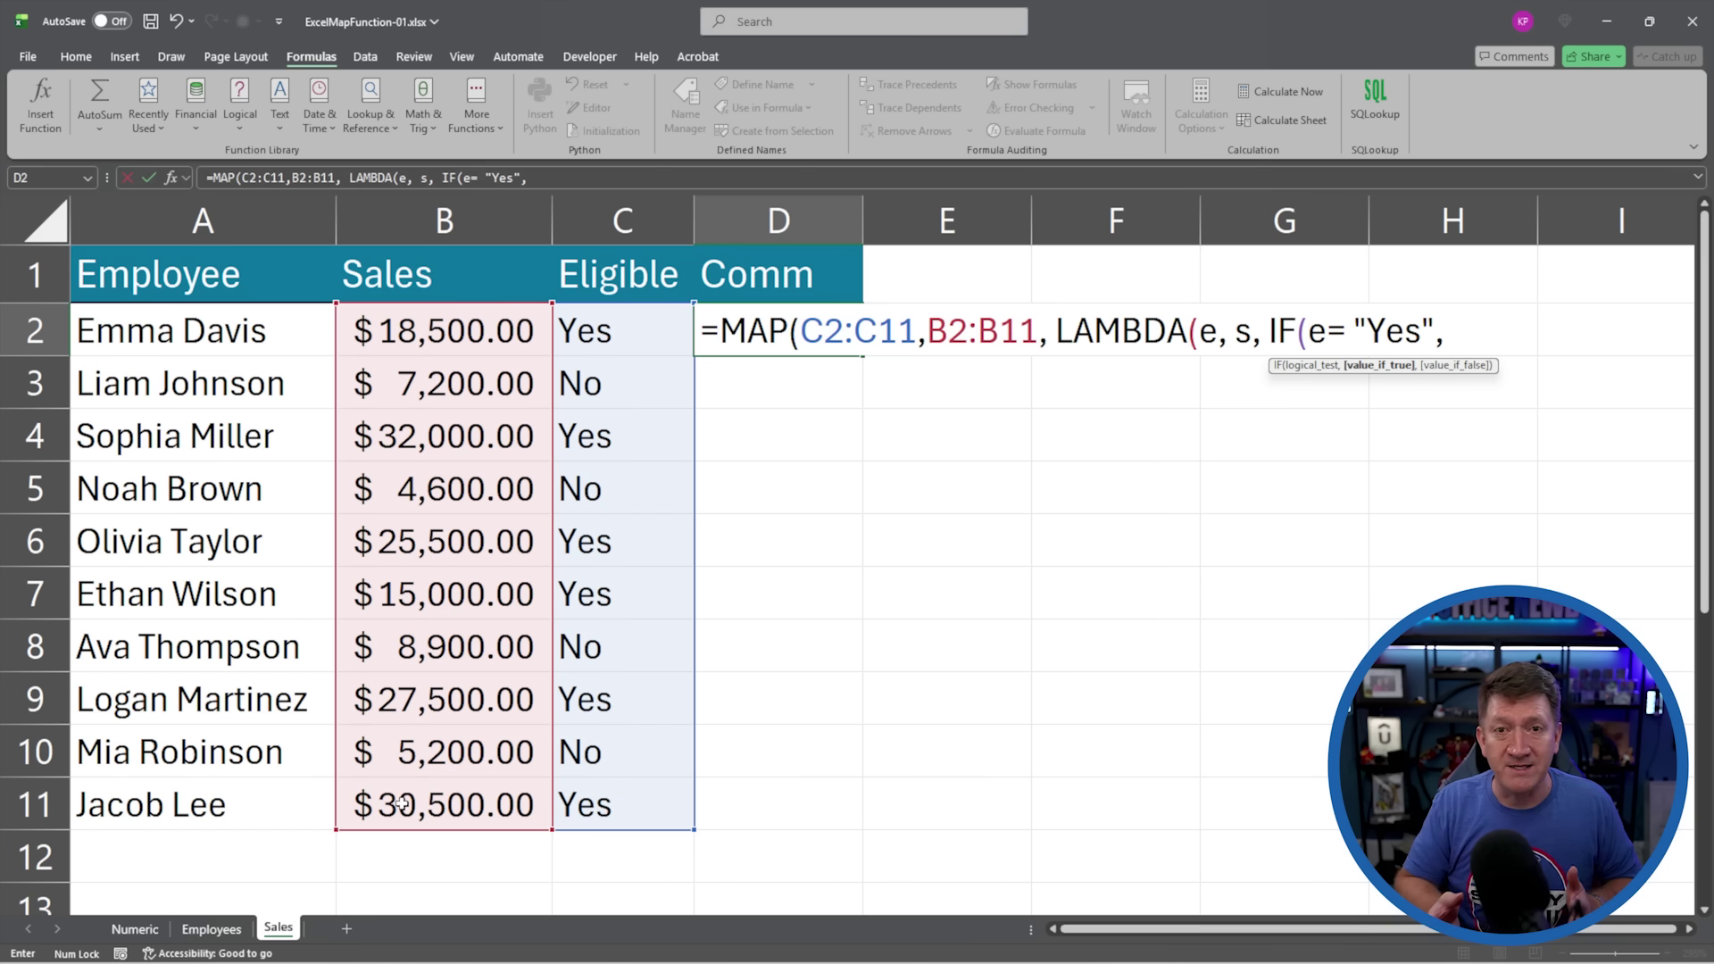
{"action": "type", "text": " s"}
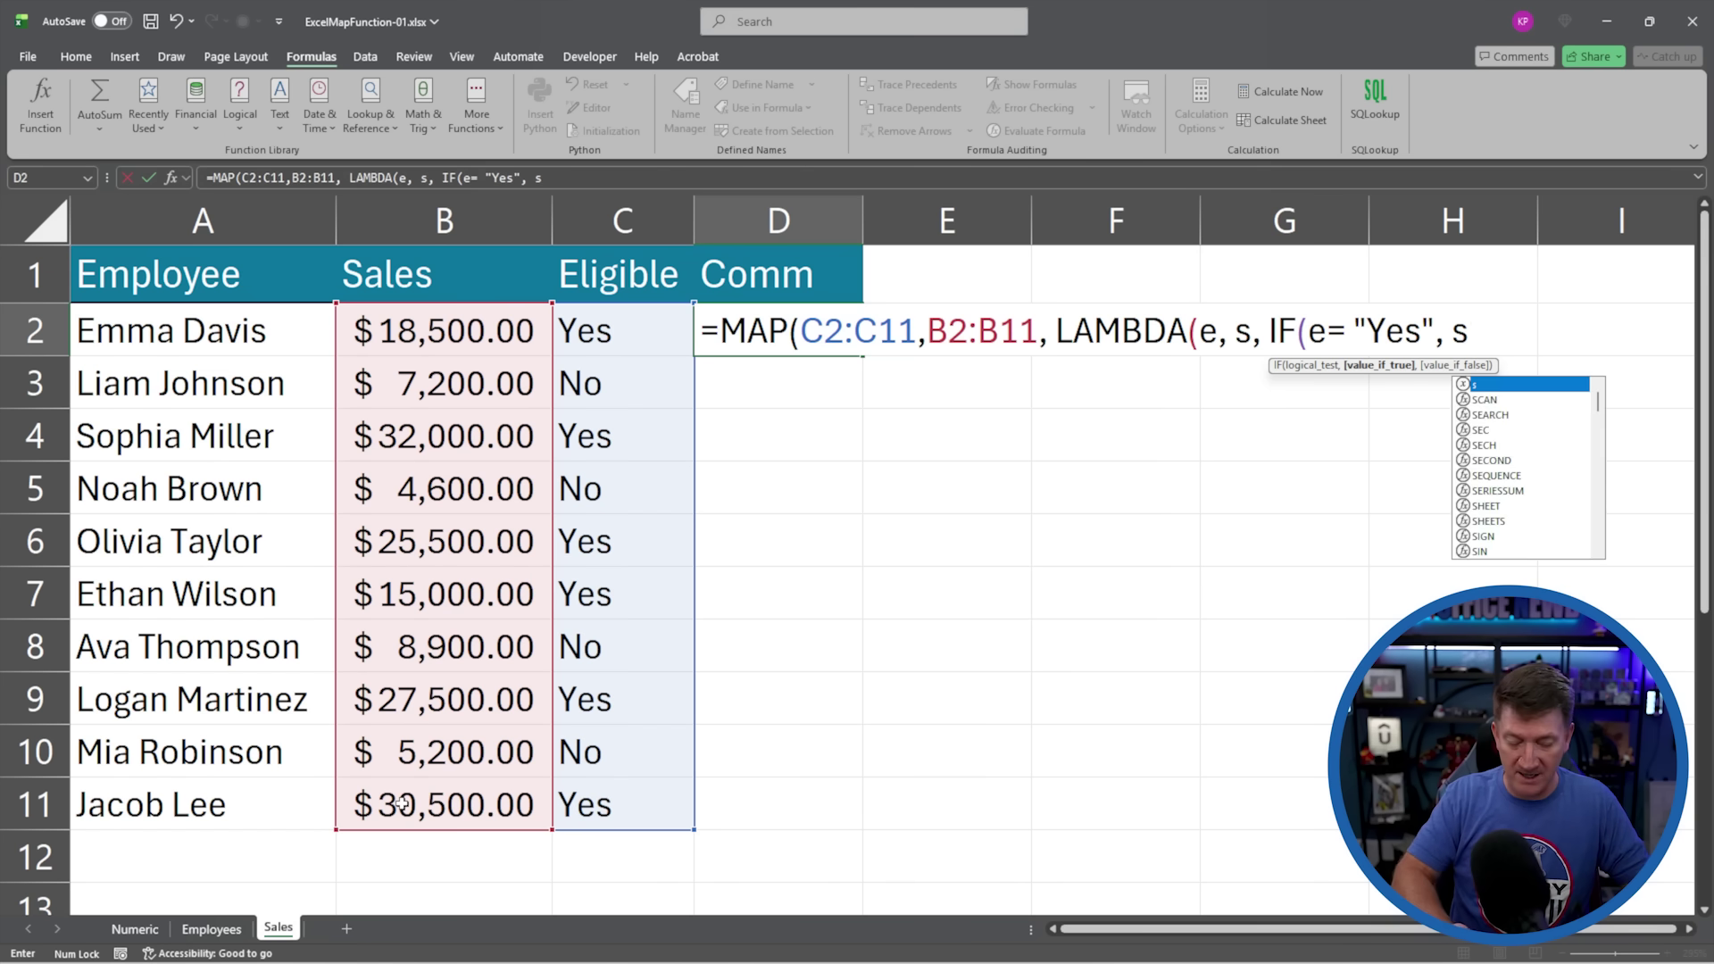
{"action": "type", "text": "*.1"}
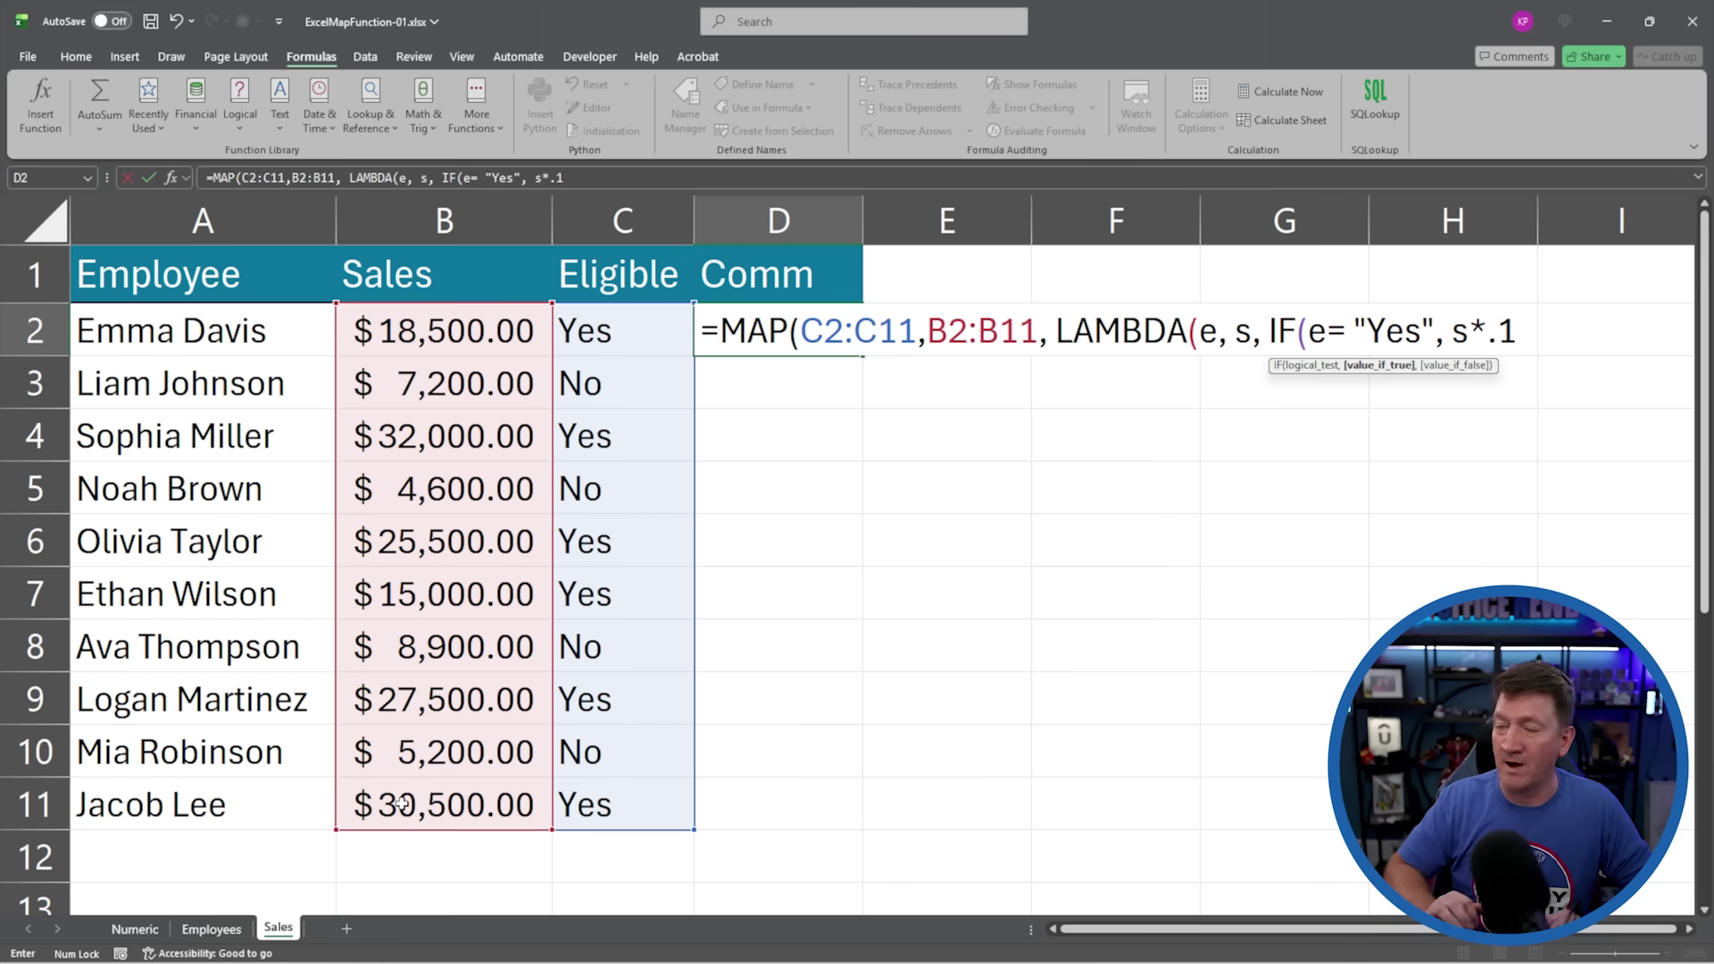
{"action": "type", "text": ","}
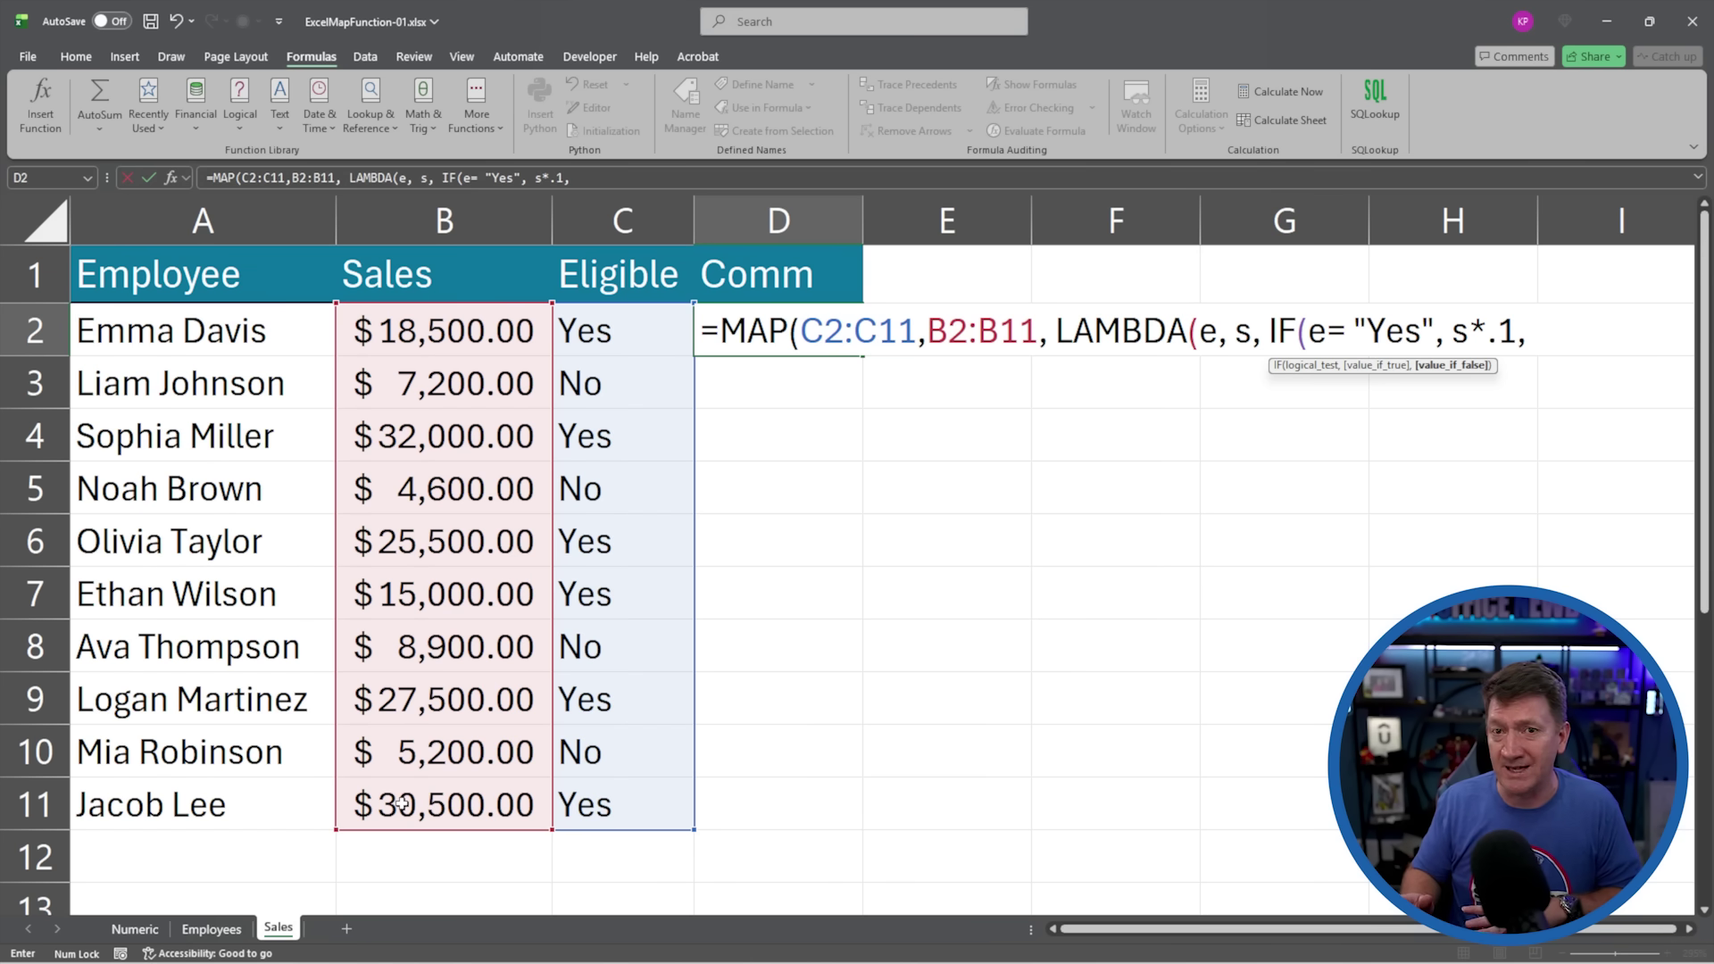
{"action": "type", "text": " 0"}
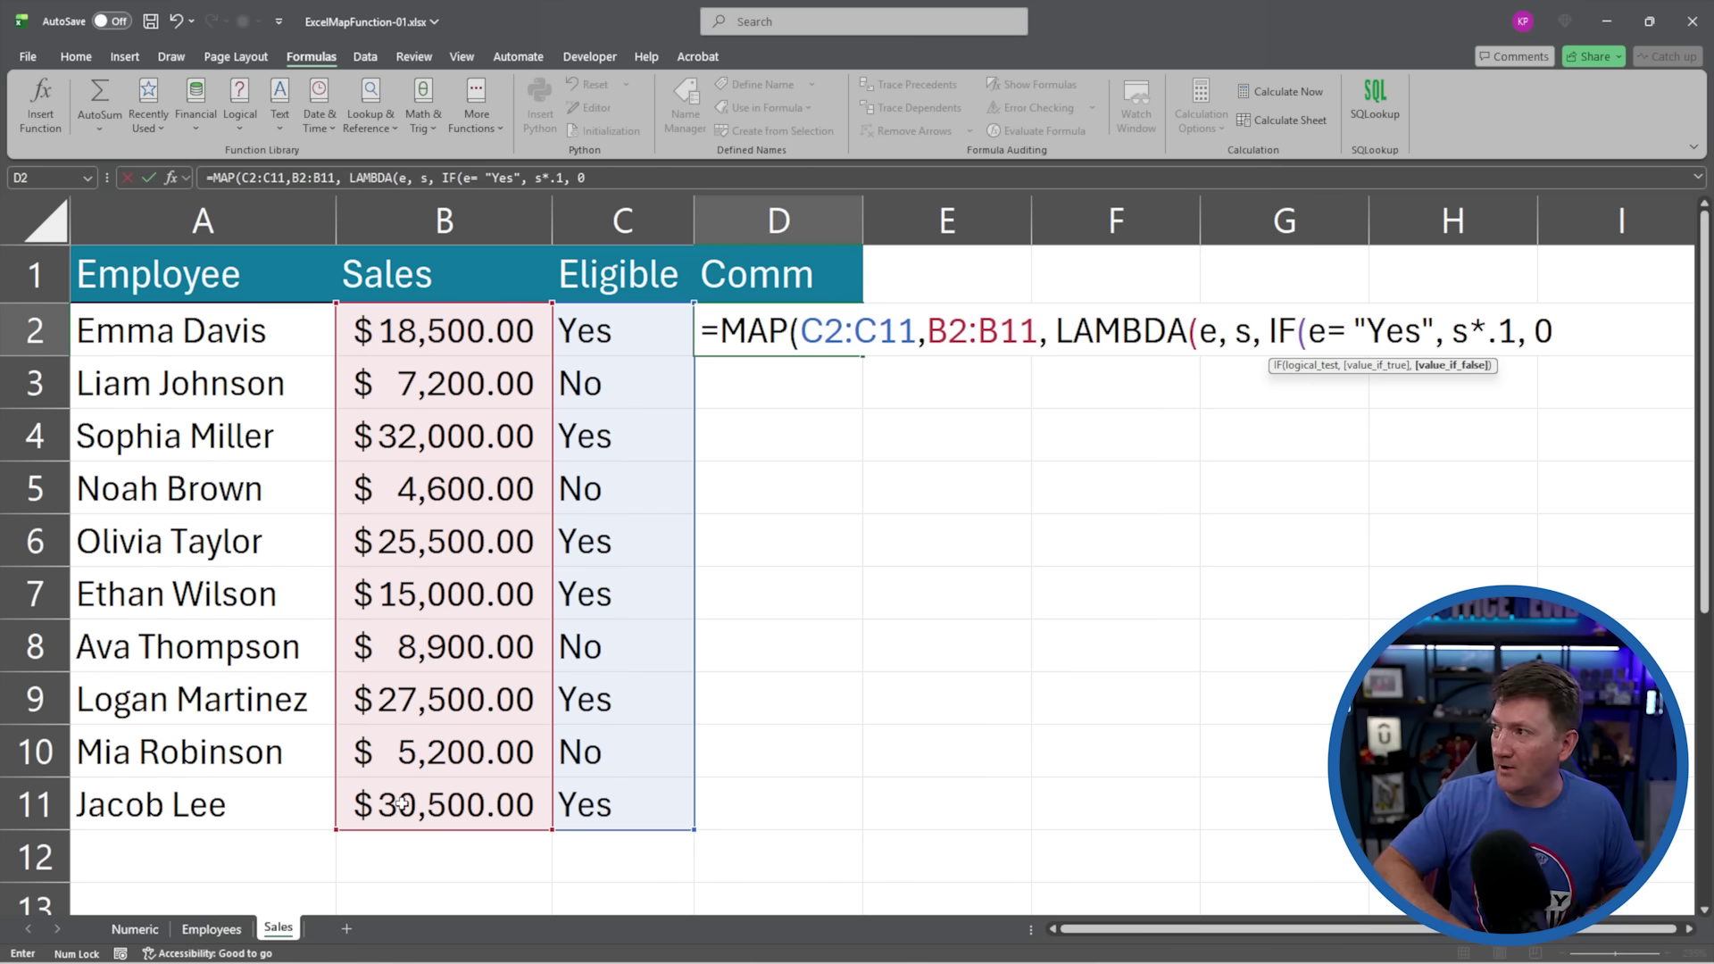
{"action": "type", "text": "))"}
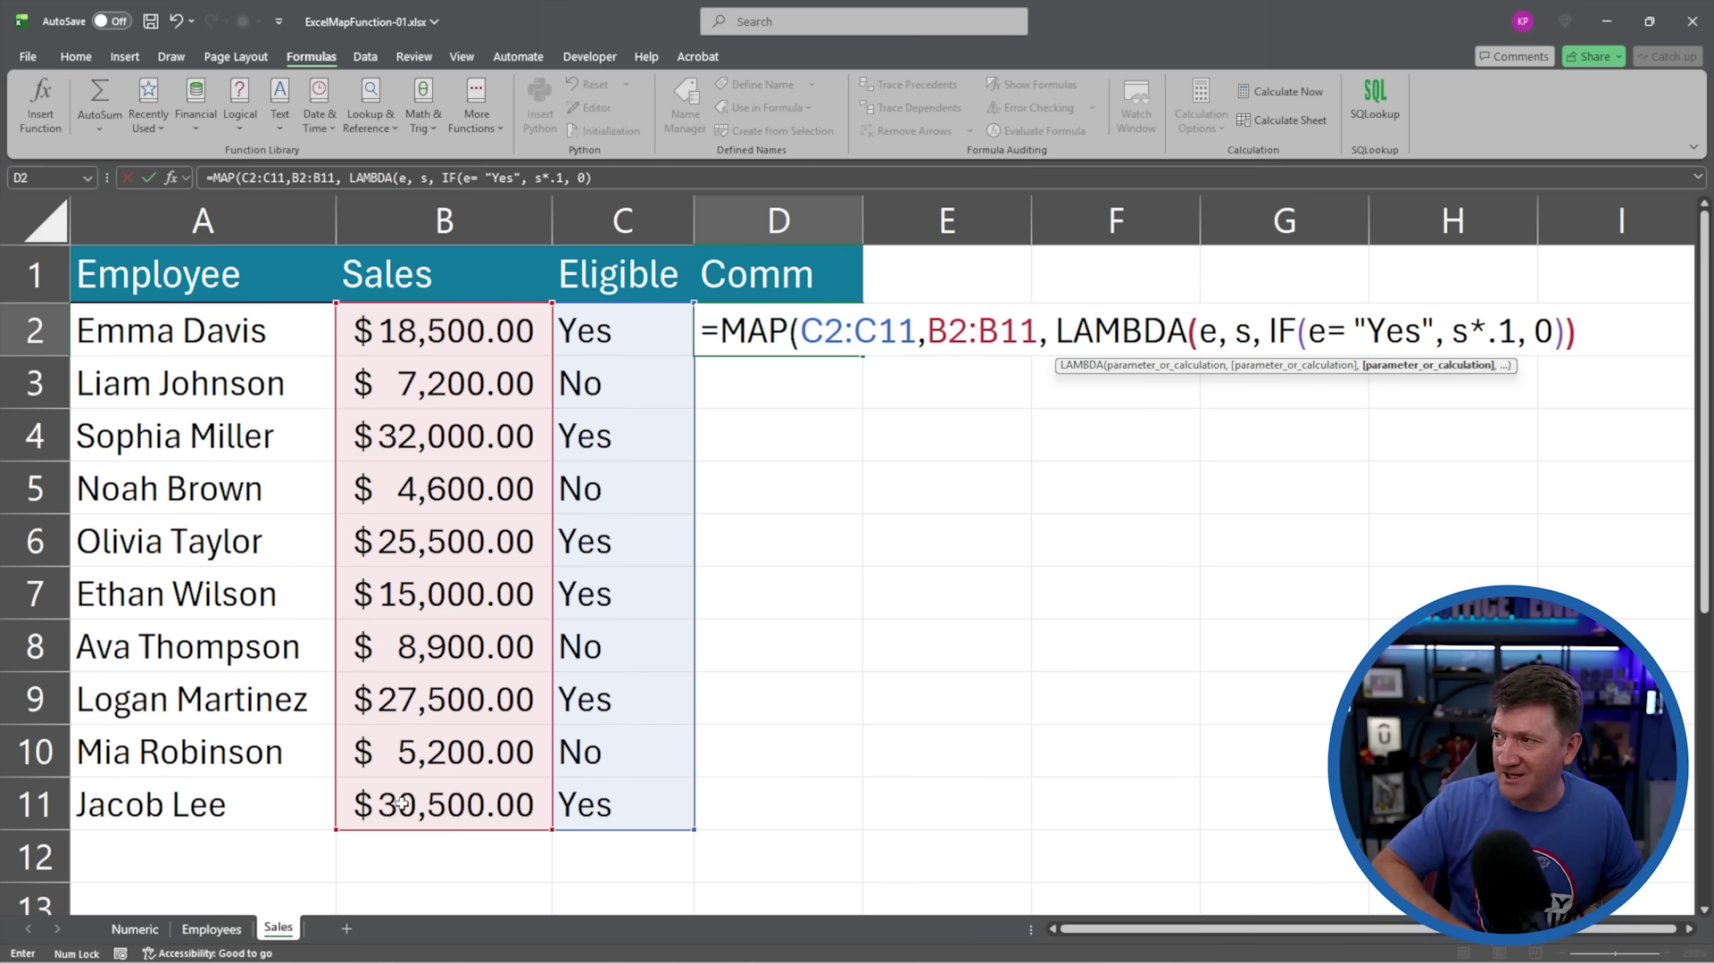
{"action": "type", "text": ")"}
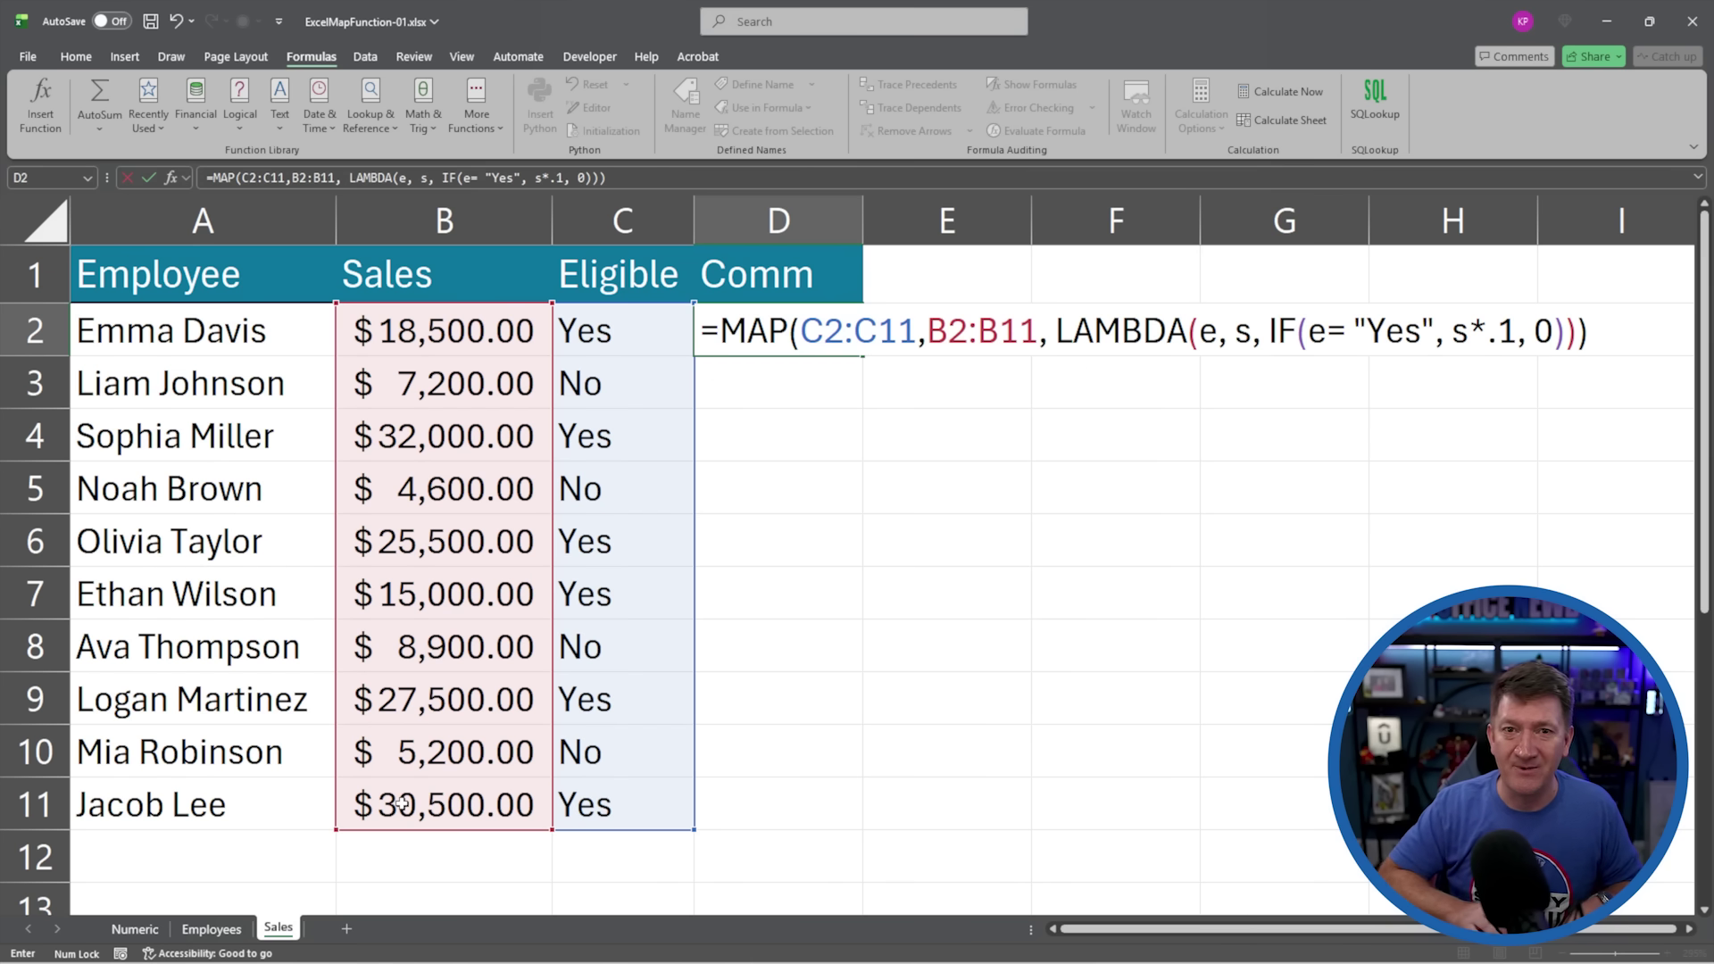
{"action": "key", "text": "Return"}
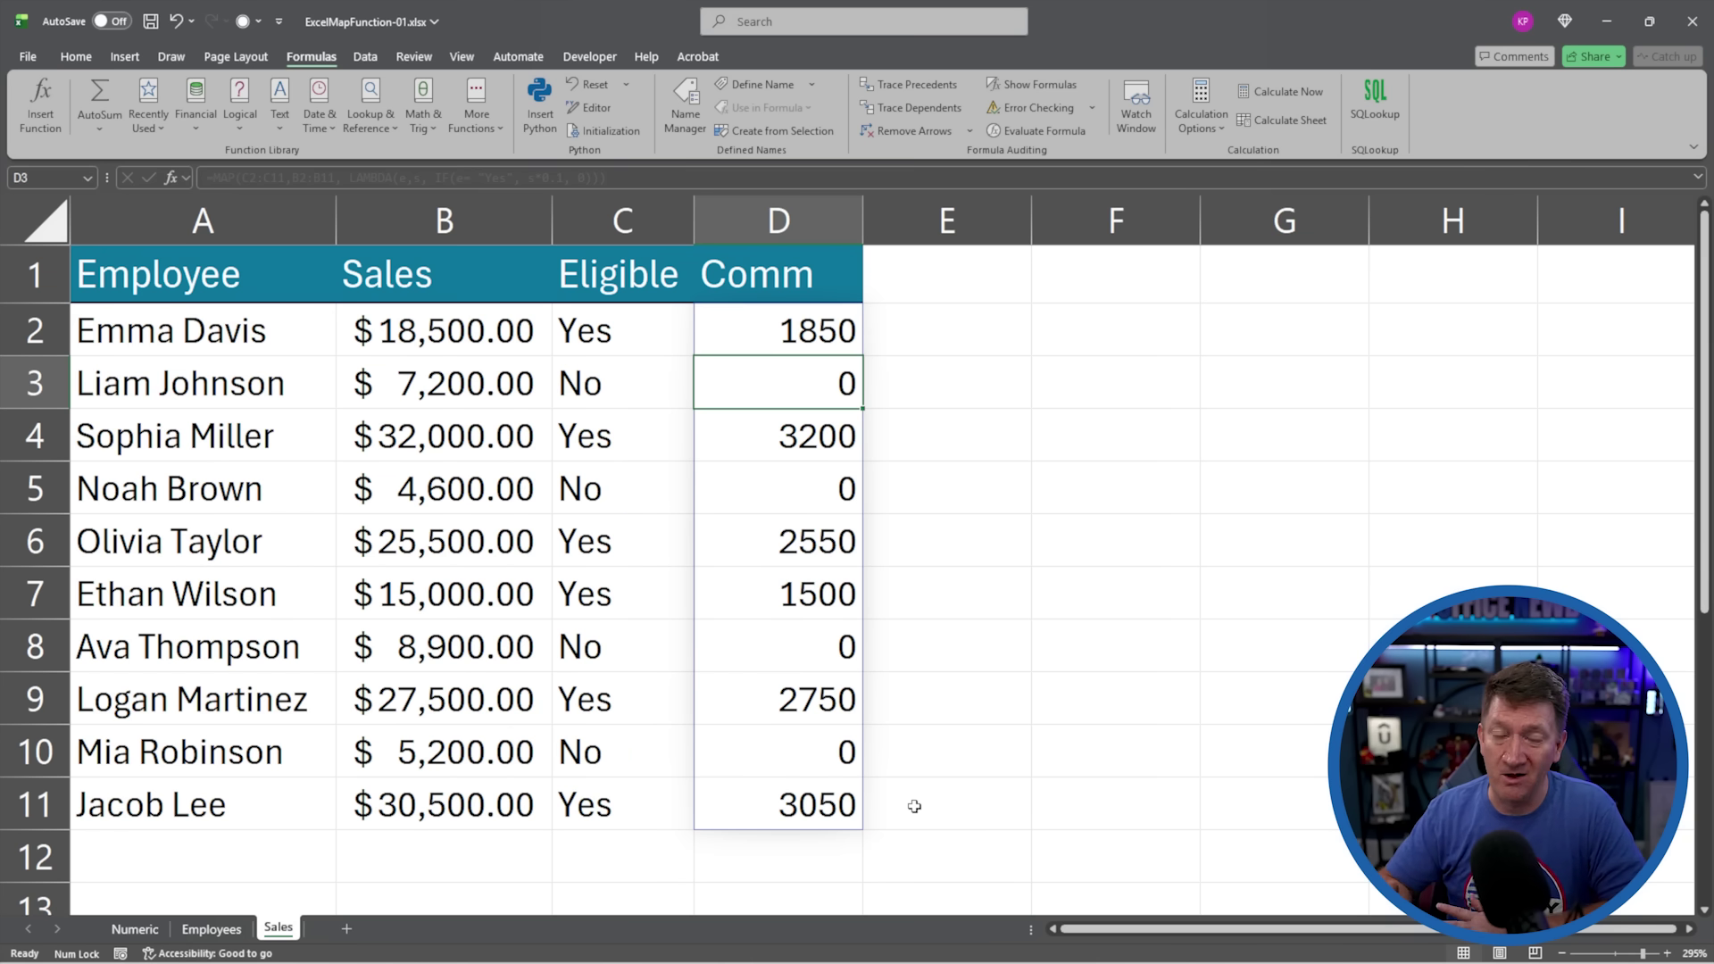
Step: Select D2 to view its MAP commission formula in the formula bar
{"action": "left_click", "coordinate": [751, 321]}
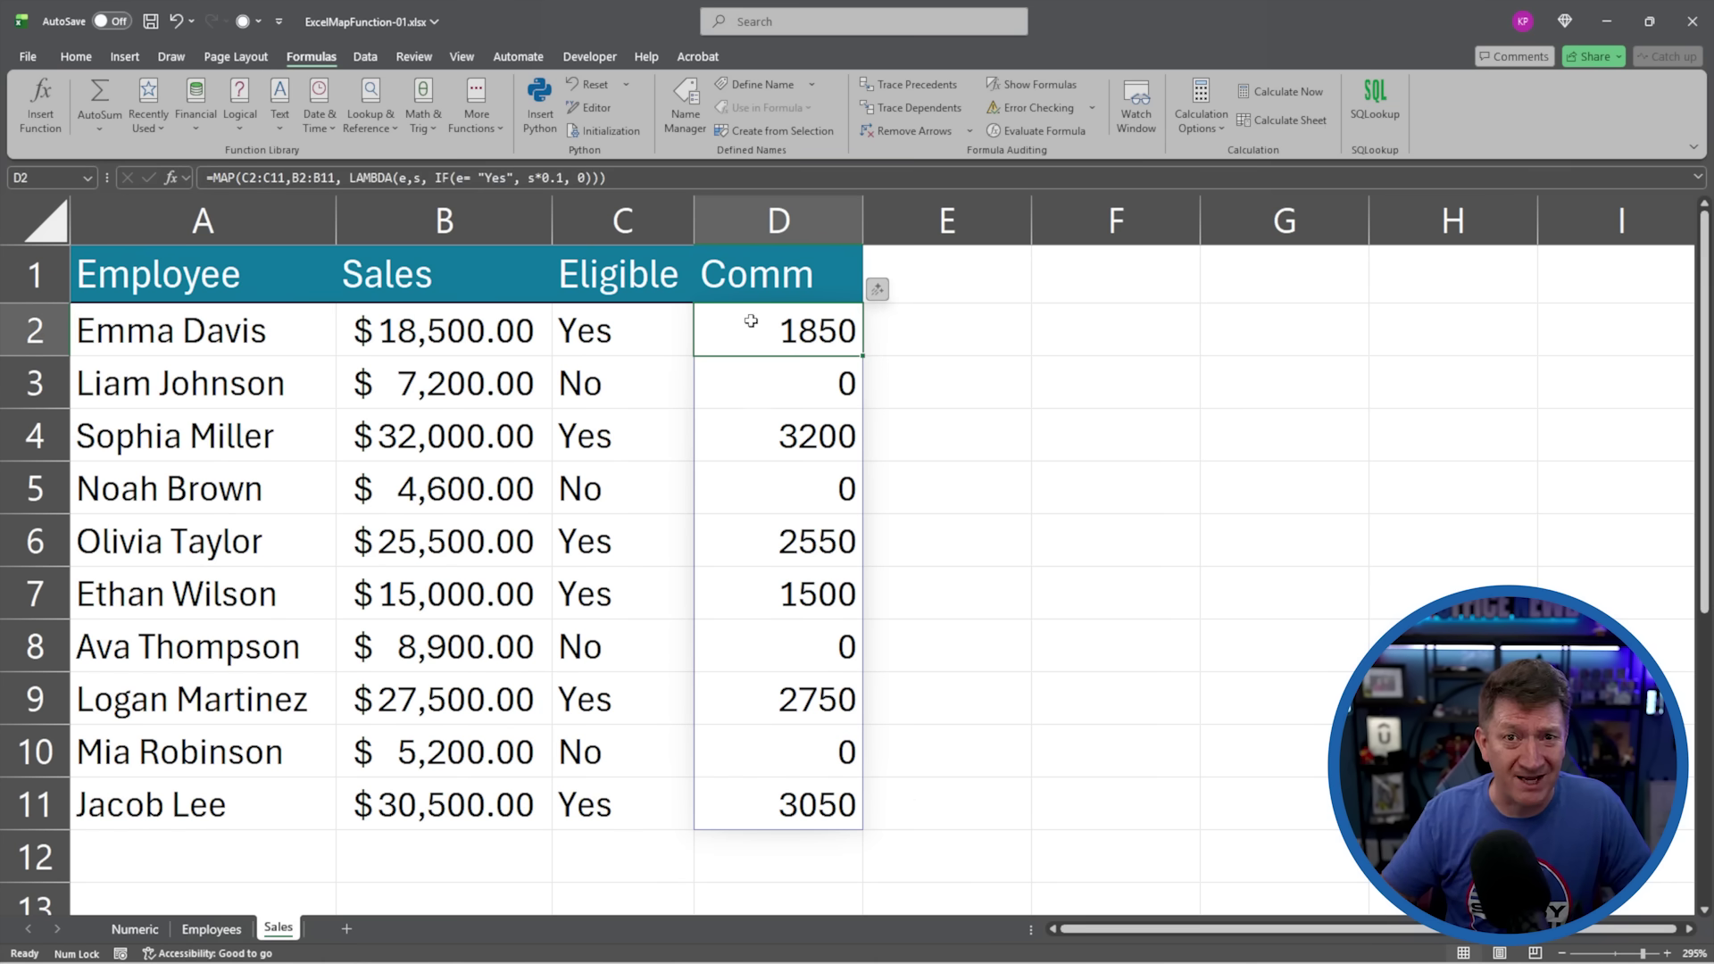
Step: Change the D2 formula's rate from s*0.1 to s*0.15, making the first commission 2775
{"action": "double_click", "coordinate": [769, 329]}
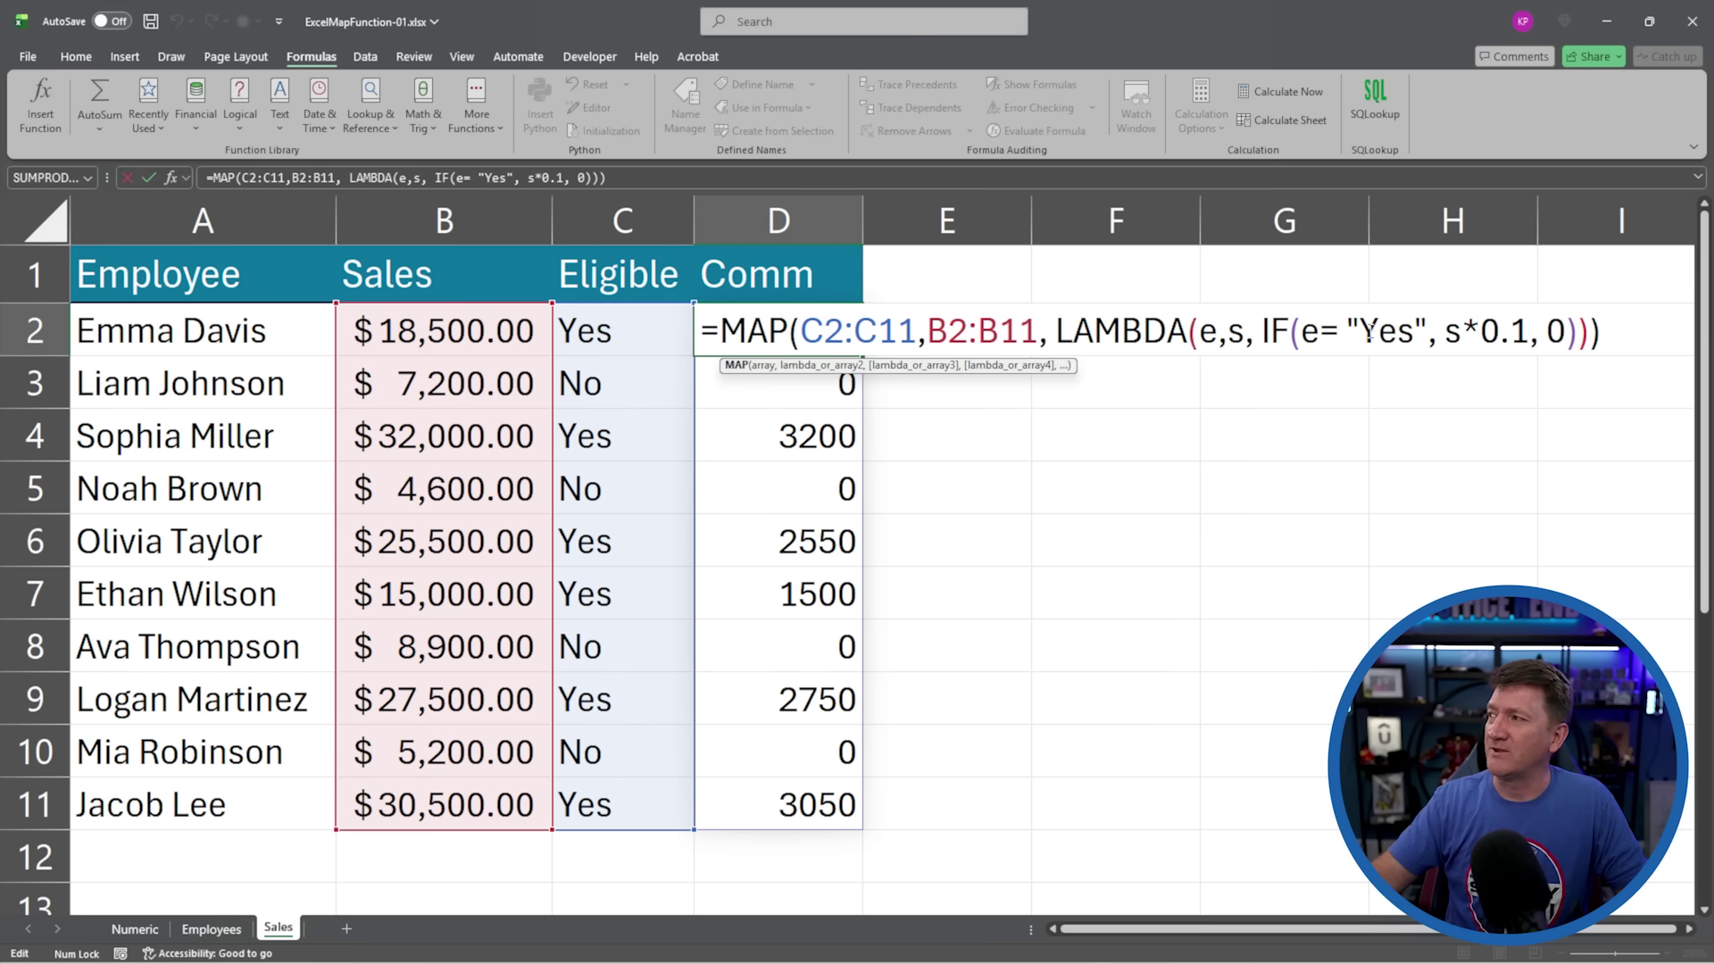
{"action": "left_click", "coordinate": [1528, 329]}
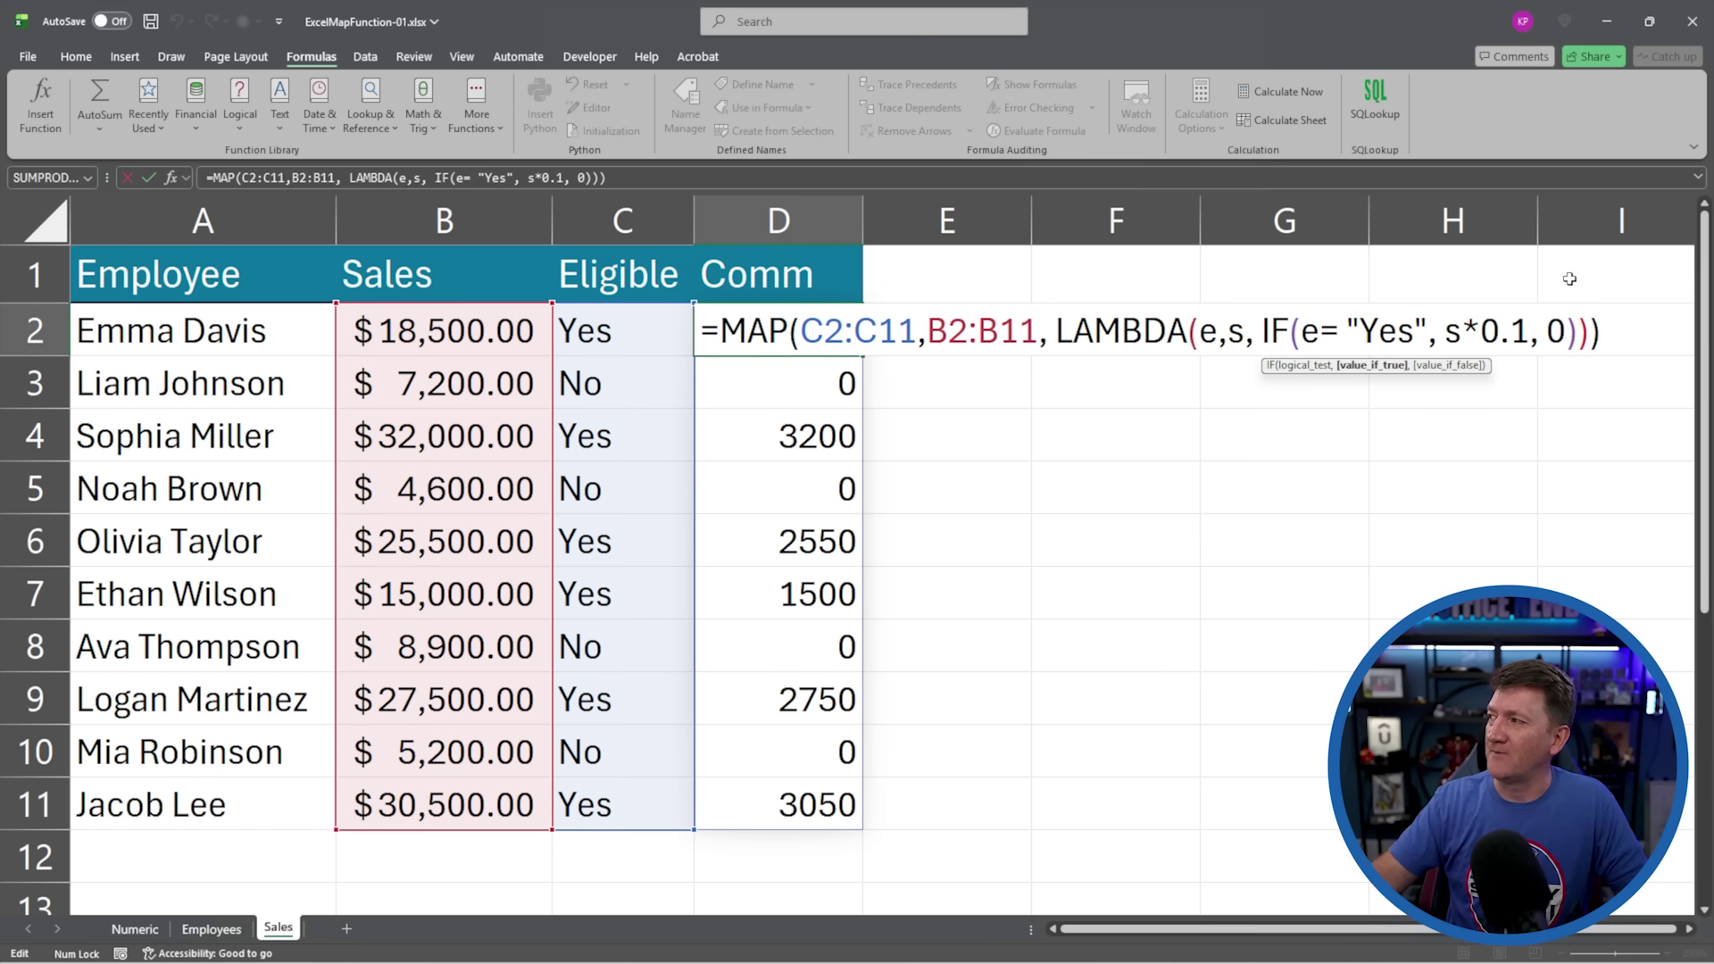
{"action": "type", "text": "5"}
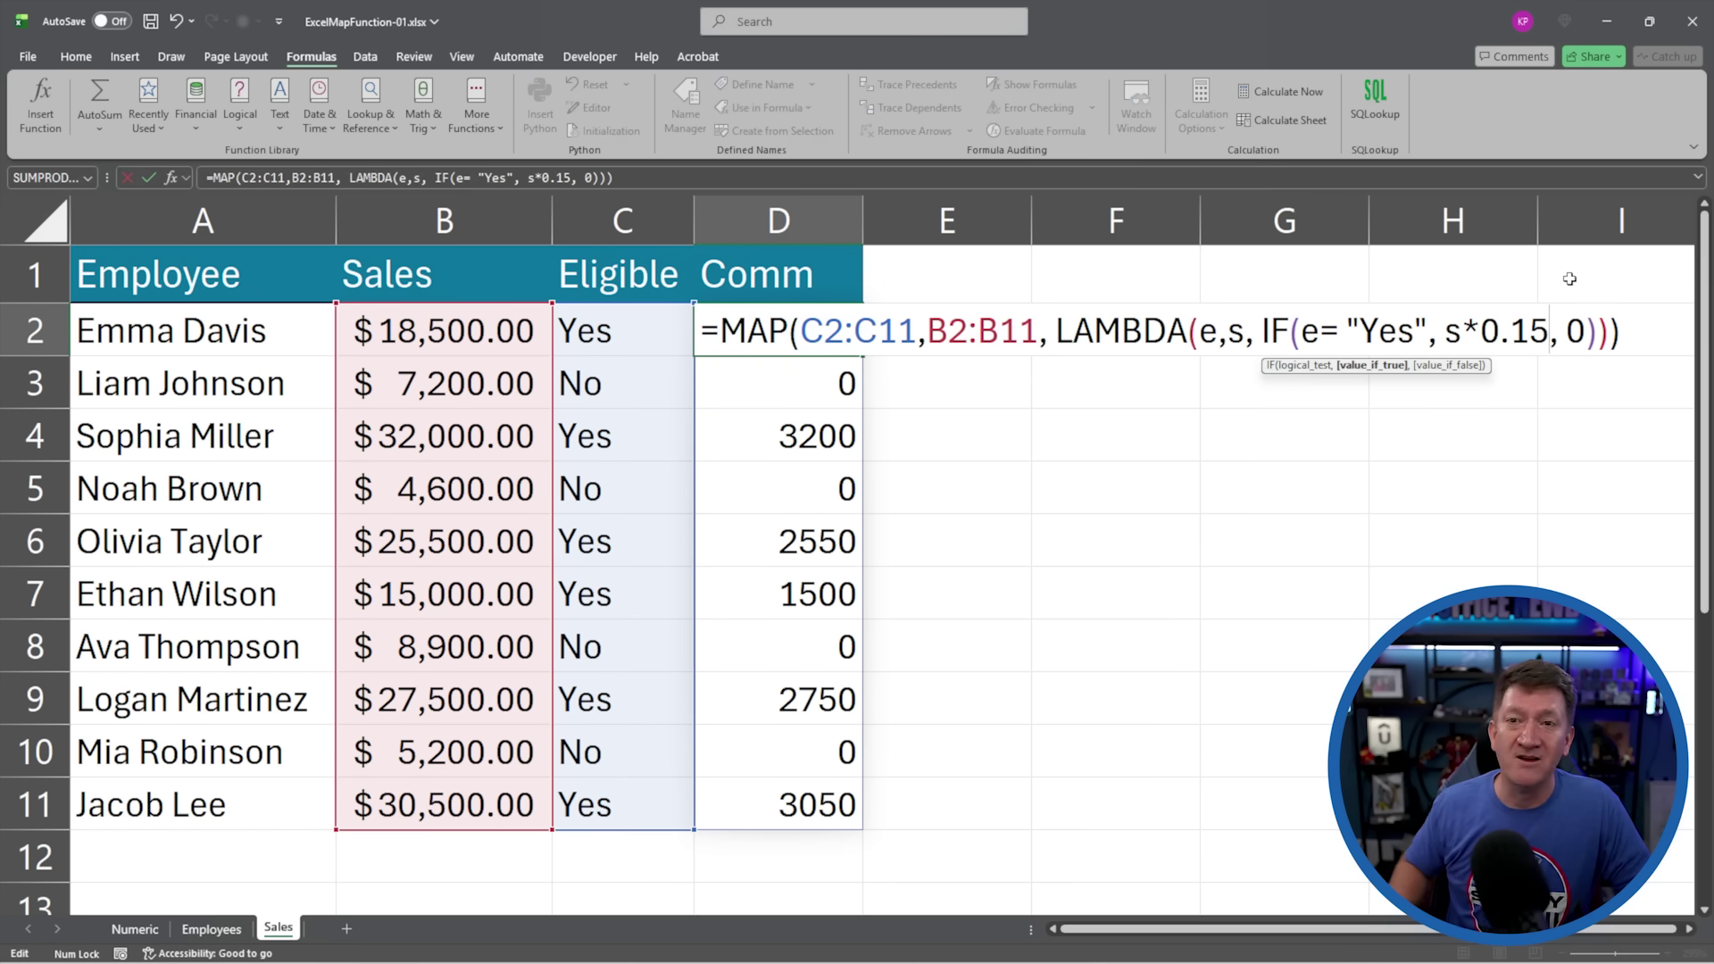
{"action": "key", "text": "Return"}
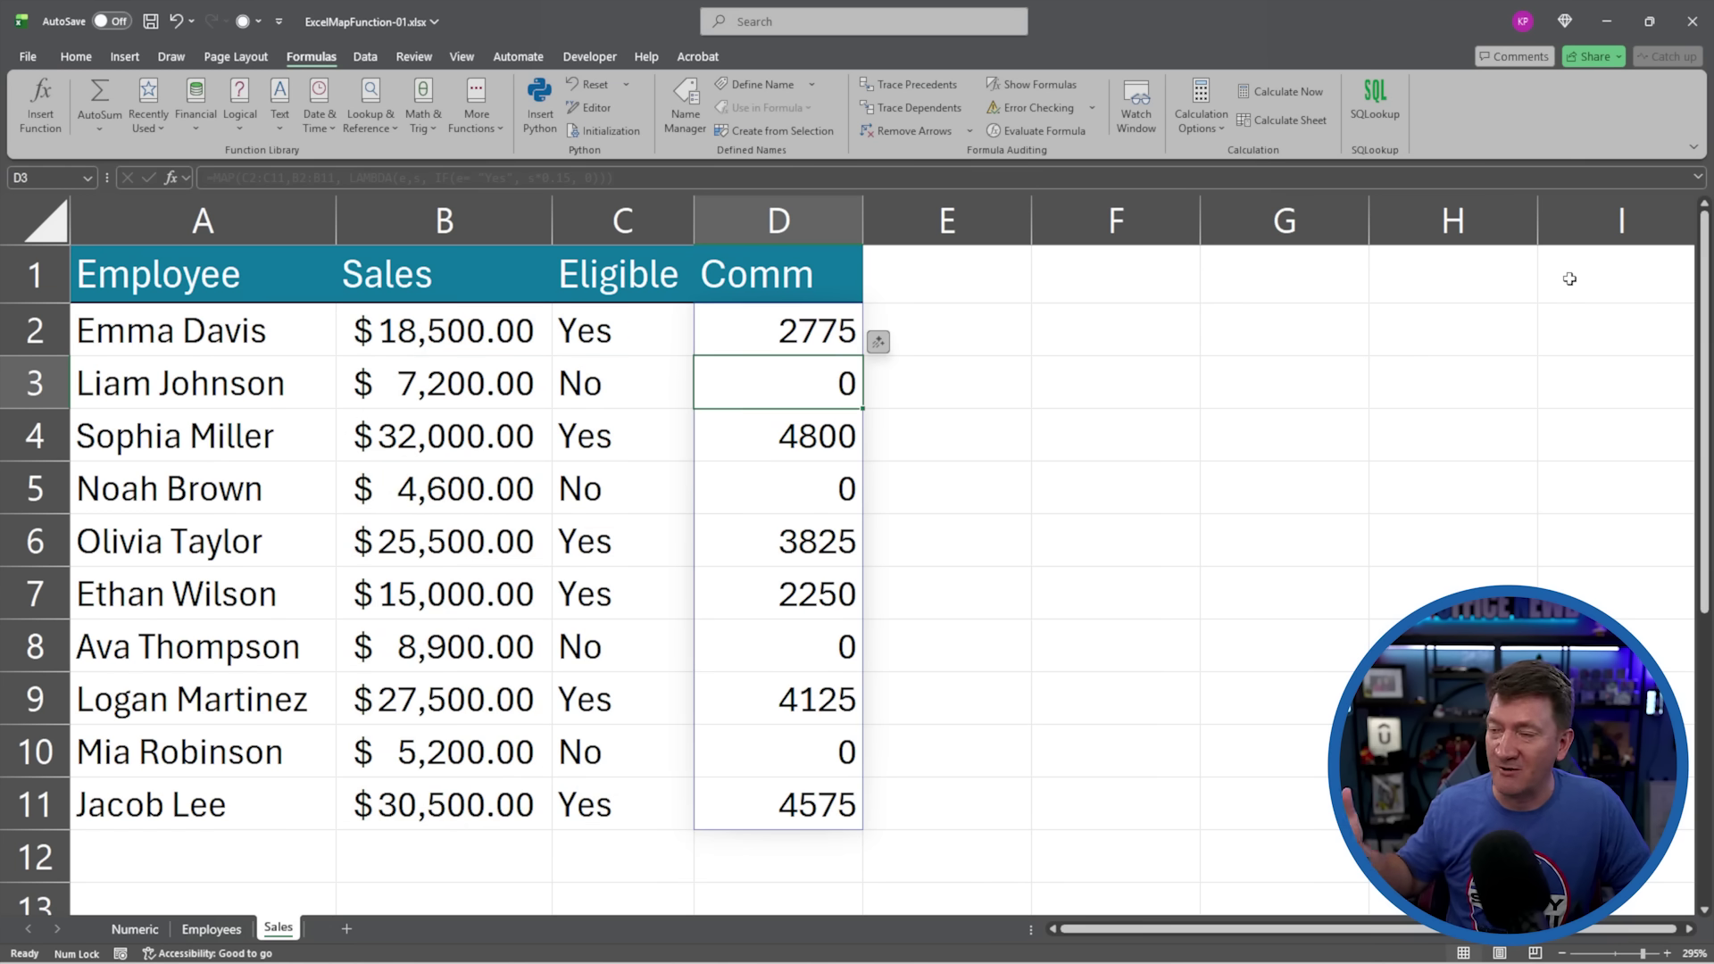
{"action": "left_click", "coordinate": [808, 331]}
{"action": "left_click", "coordinate": [787, 430]}
{"action": "left_click", "coordinate": [779, 554]}
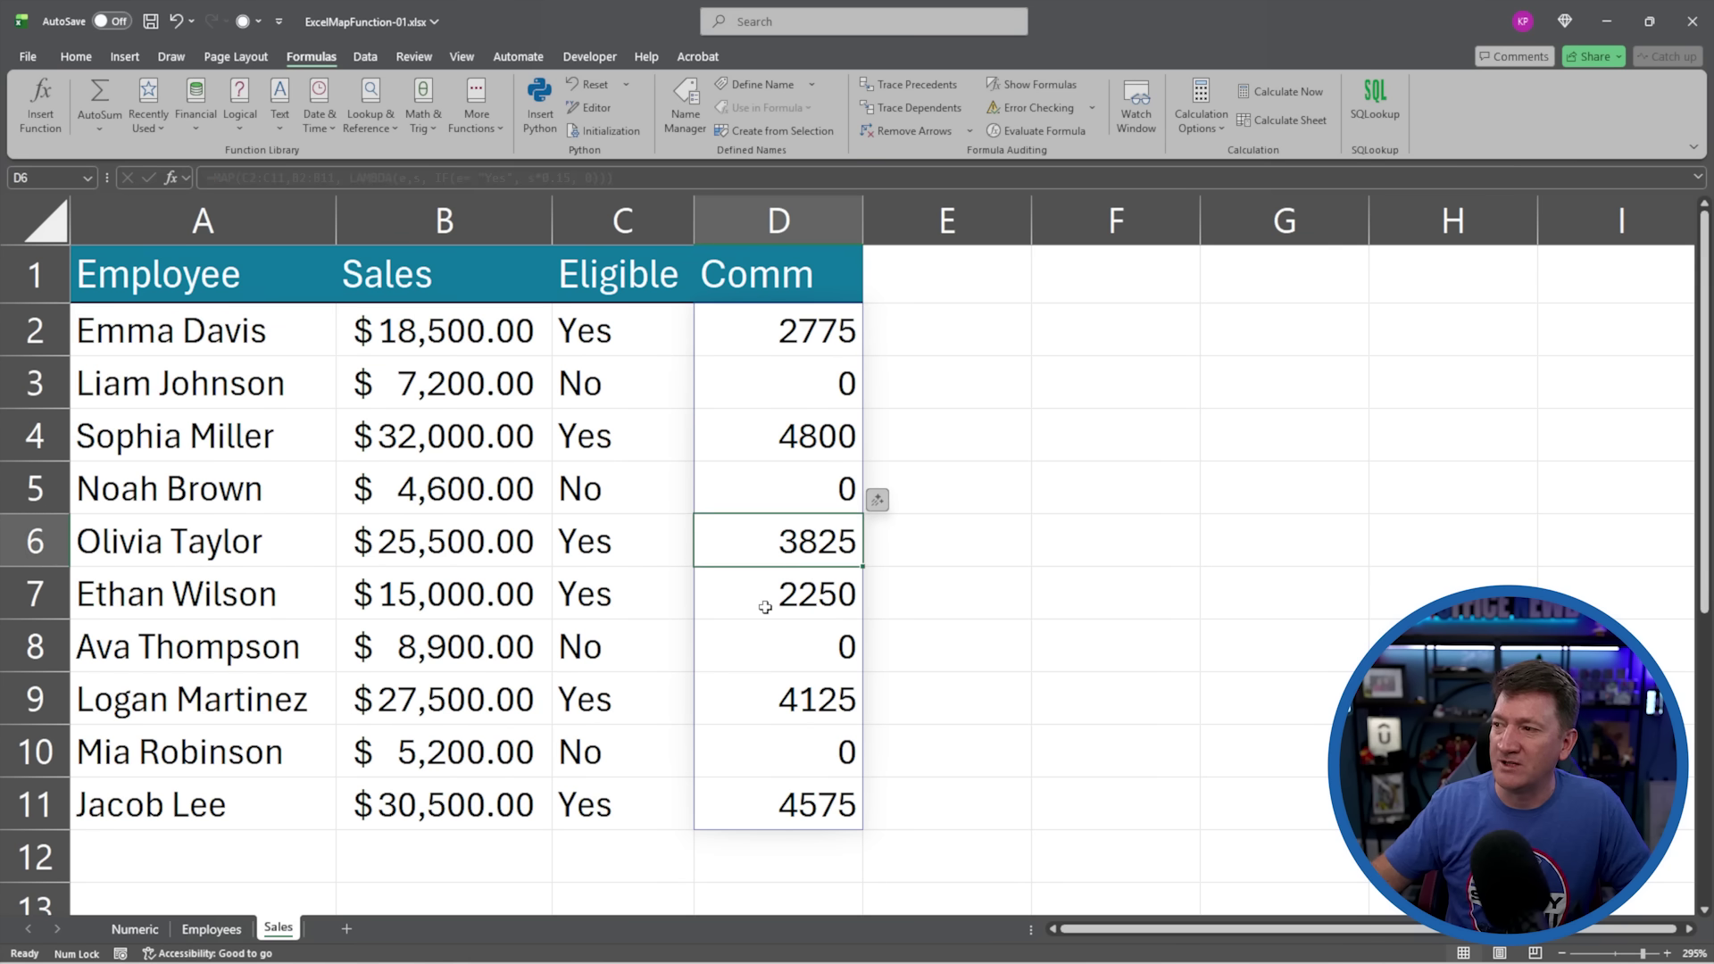
{"action": "left_click", "coordinate": [765, 596]}
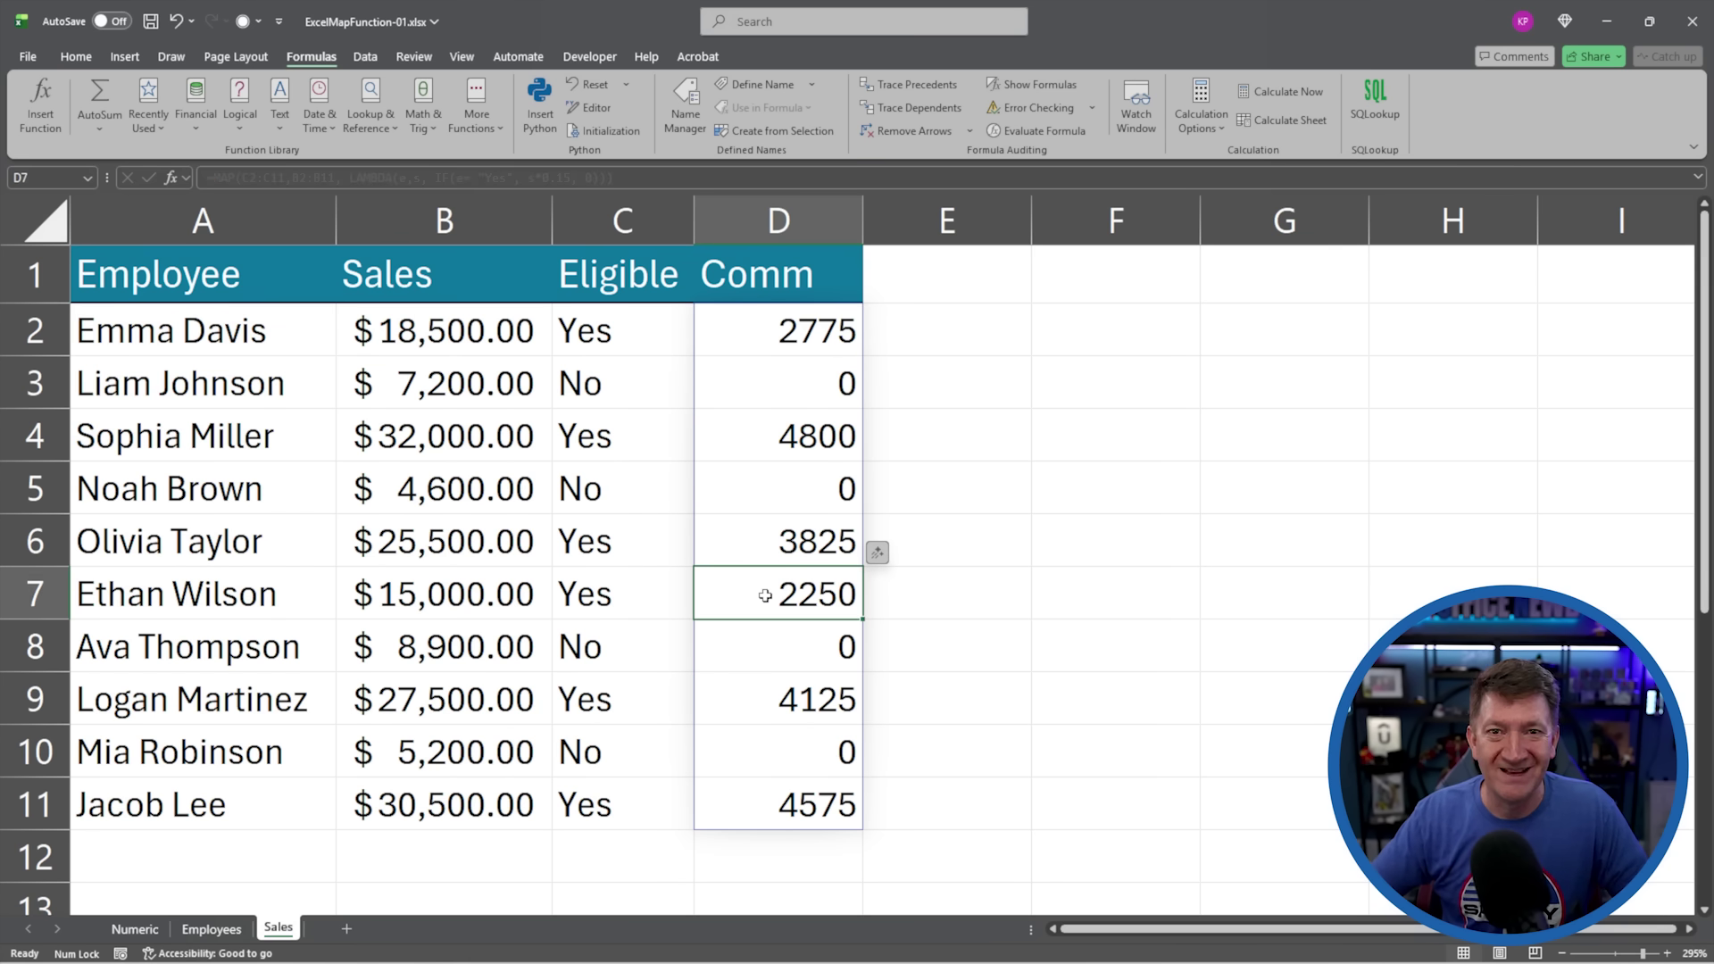